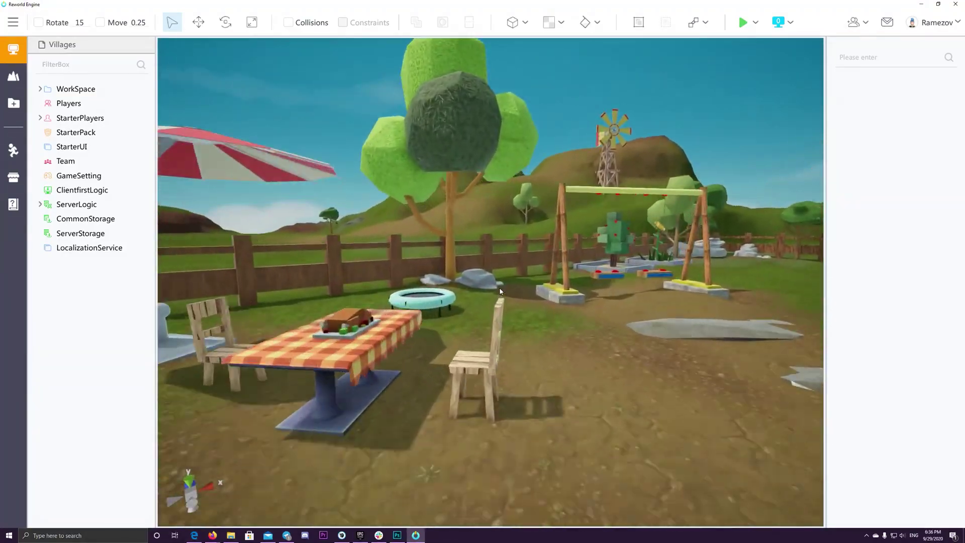
- Fly through the Villages scene past the picnic yard, the house and the parked cars
key(w)
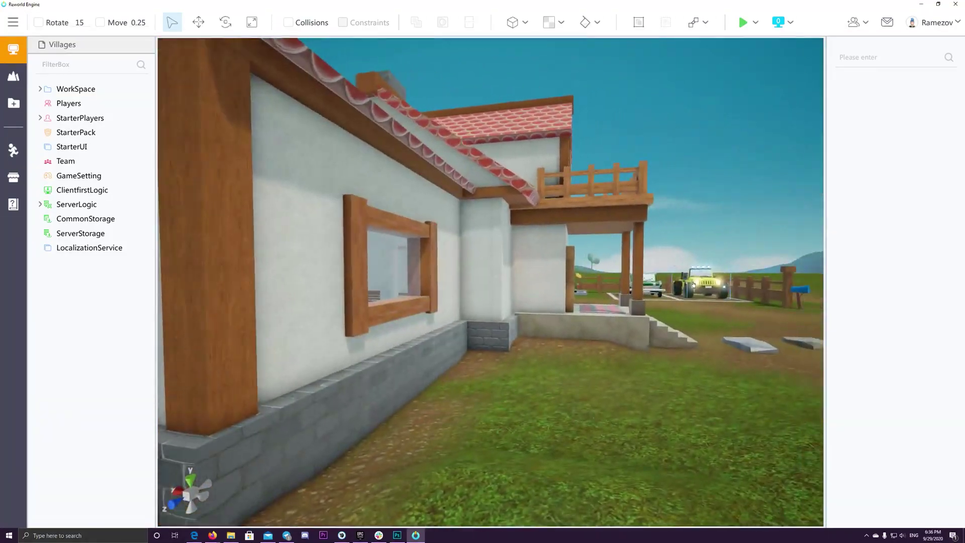
key(w)
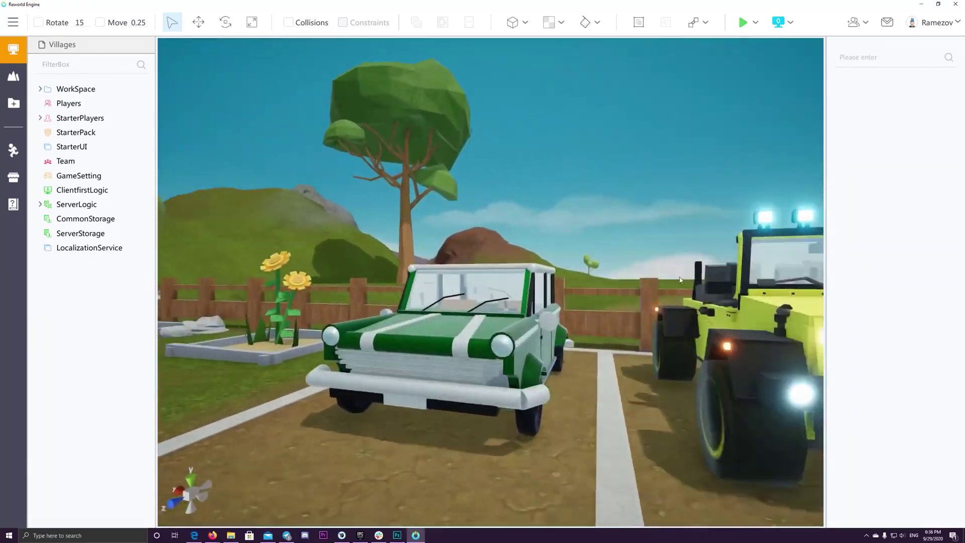
key(w)
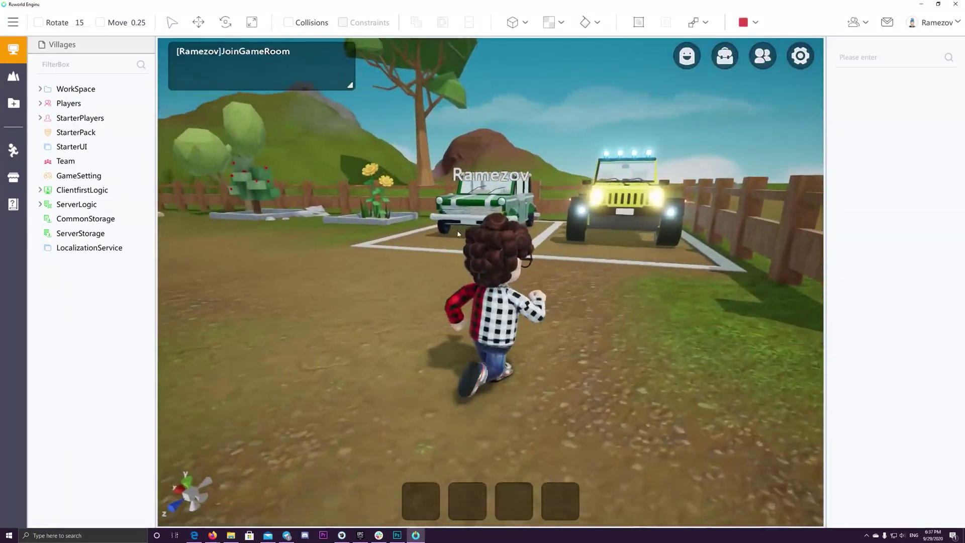
- Run the character to the yellow jeep in the Villages playtest and drive it out of its parking space
key(w)
right_drag(450, 231, 319, 256)
key(w)
key(space)
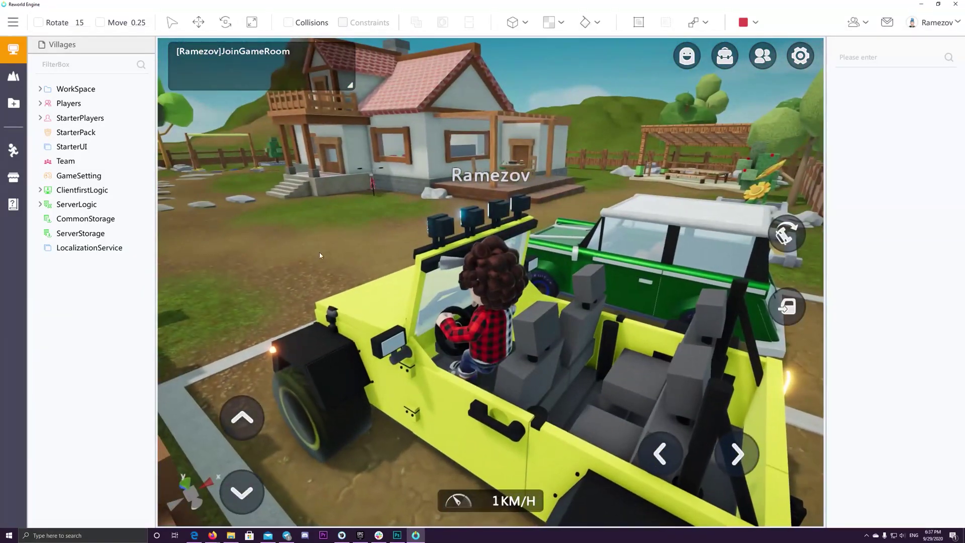
key(w)
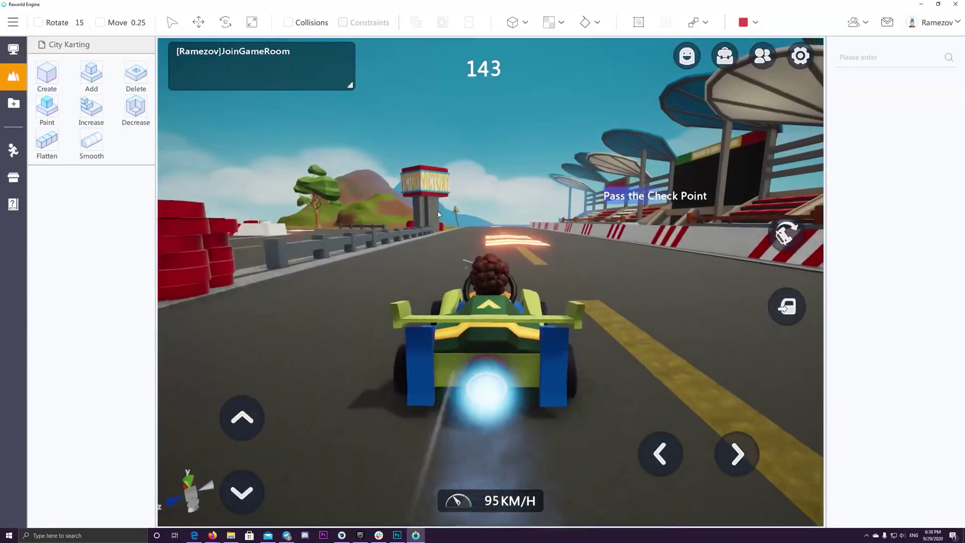
- Drive the kart around the City Karting track, over the glowing boost arrows and through the left-hand bends
key(w)
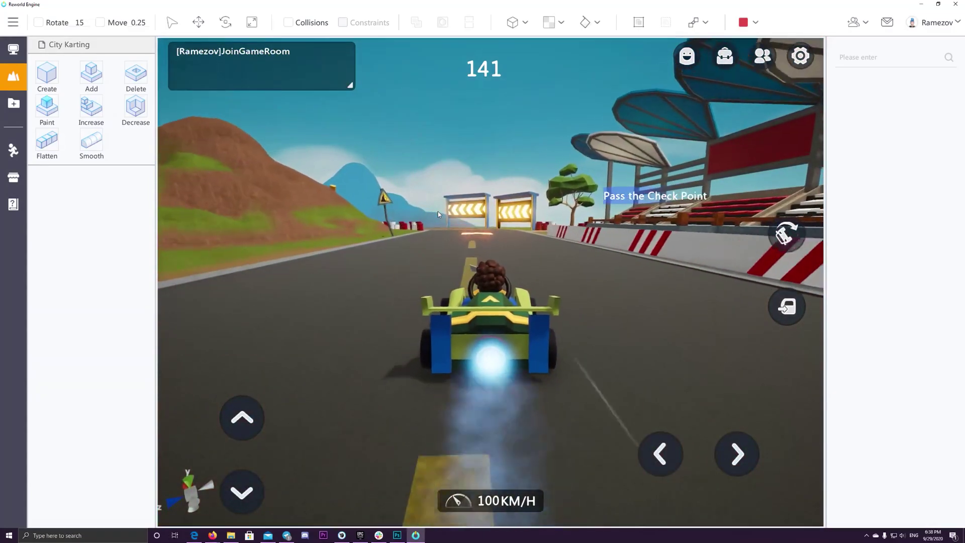
key(w)
key(a)
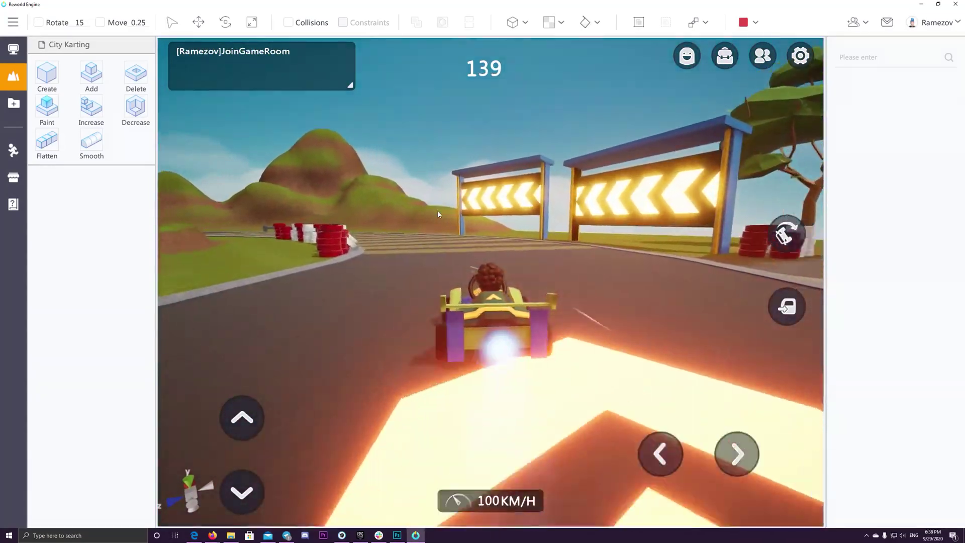
key(w)
key(a)
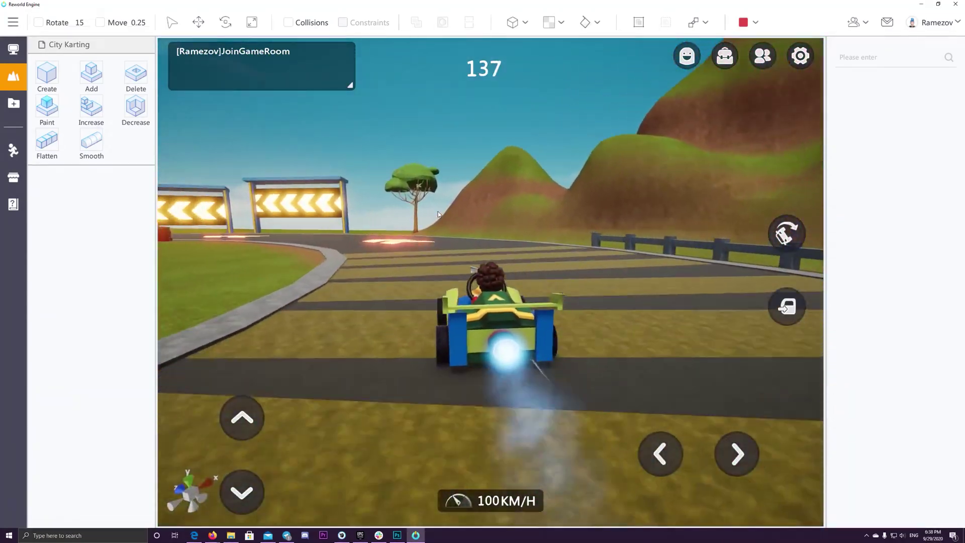
key(w)
key(a)
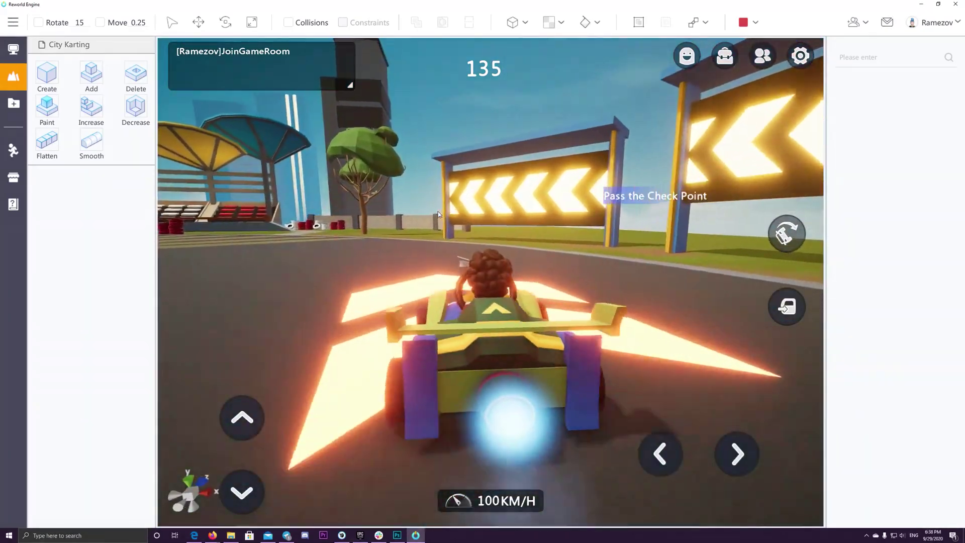
key(w)
key(a)
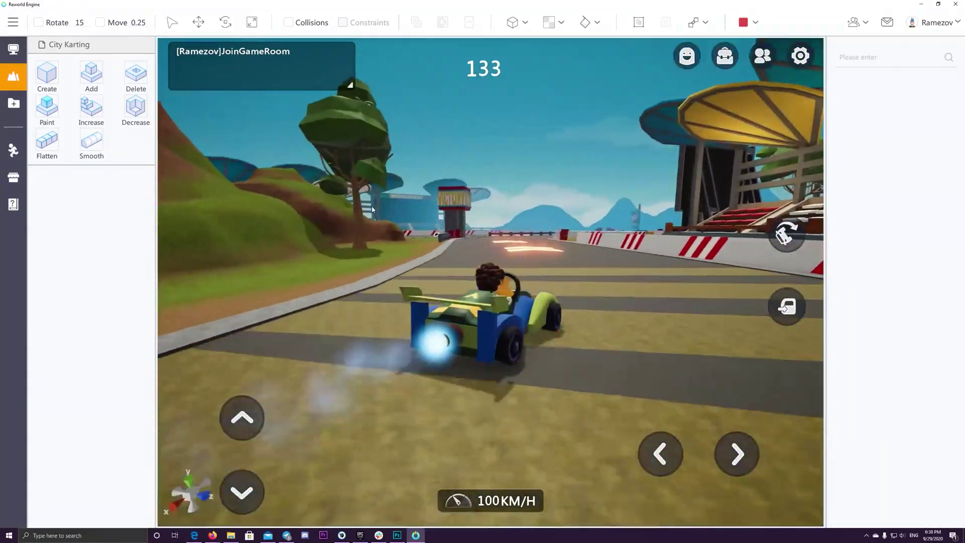
key(w)
key(a)
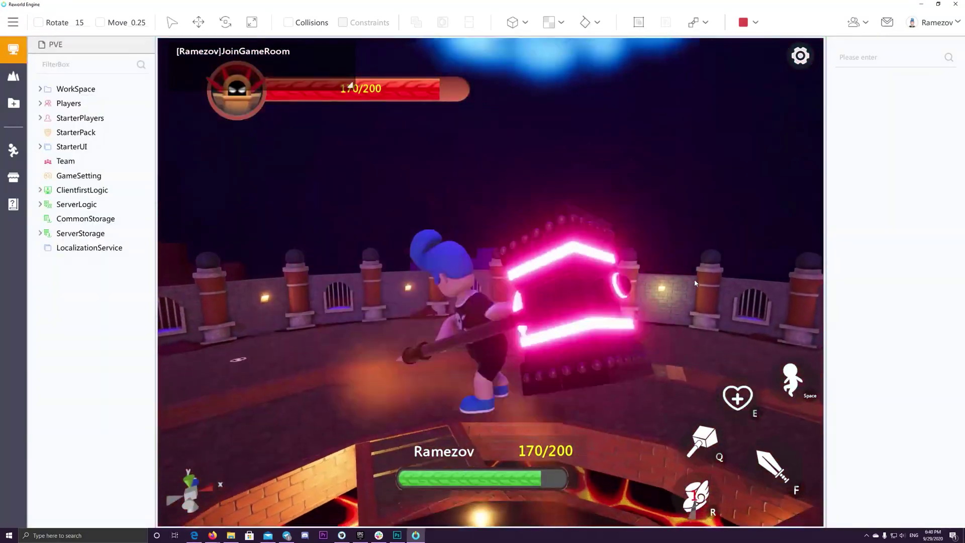
- Fight the boss in the PVE arena playtest using the sword, winged-boot and hammer skills
mouse_move(695, 283)
right_down()
mouse_move(880, 393)
mouse_move(872, 368)
mouse_move(706, 296)
mouse_move(757, 305)
right_up()
key(f)
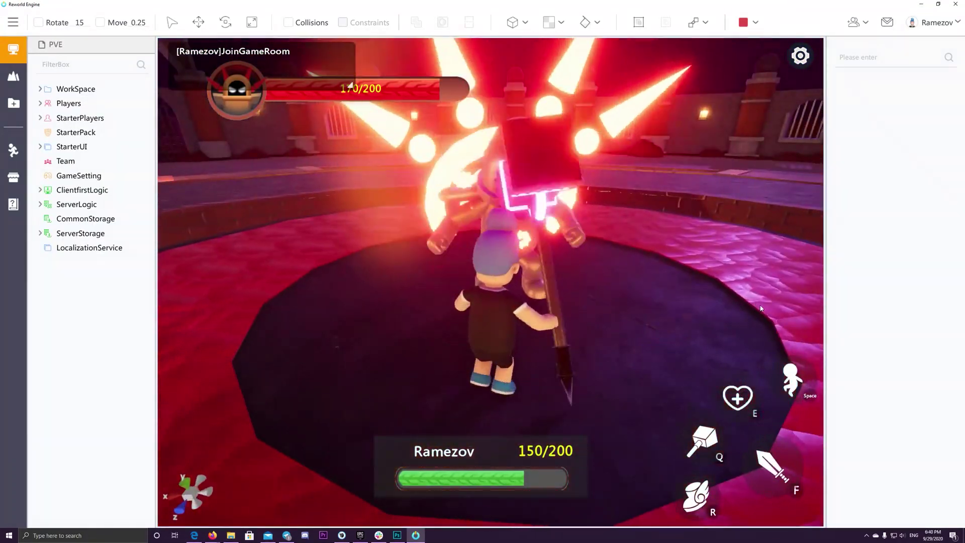
key(r)
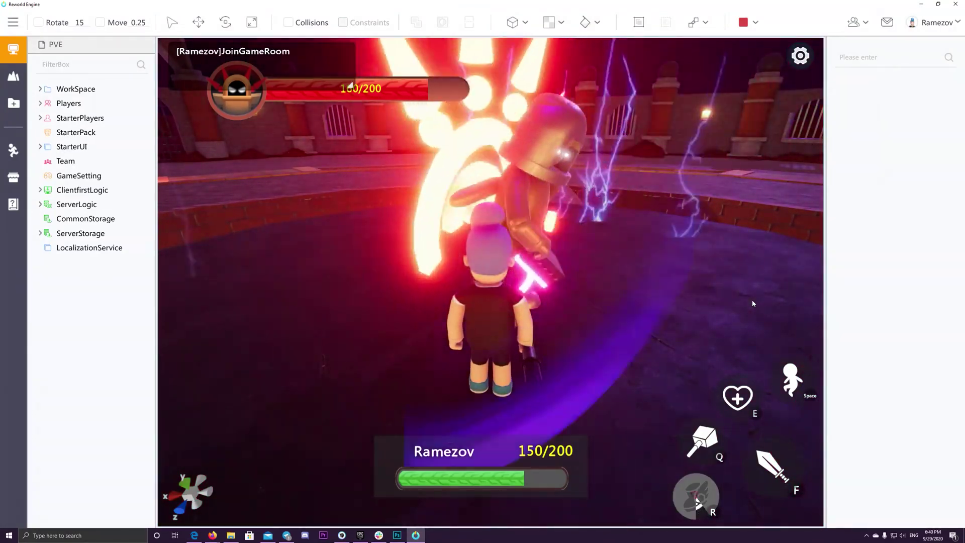
key(q)
key(f)
key(f)
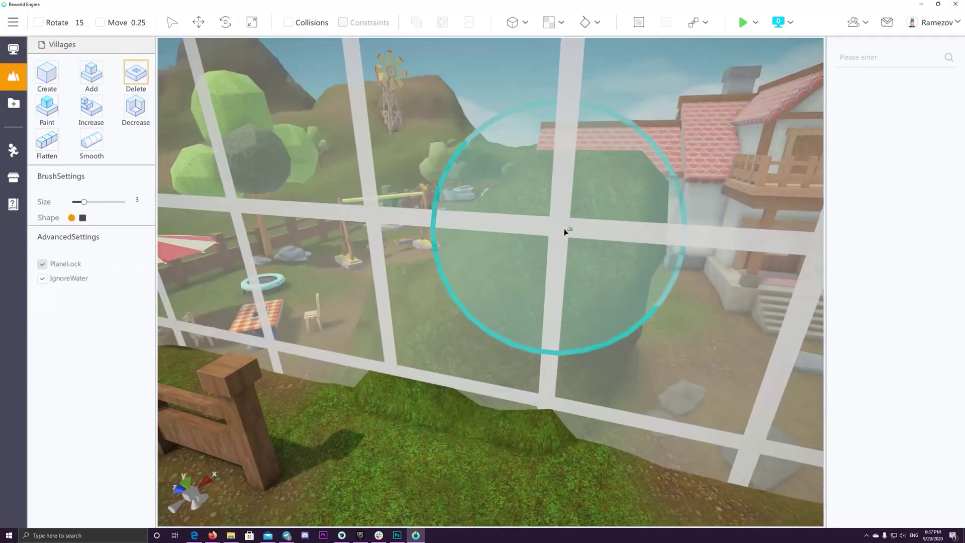
- Carve into the grass mound near the house with the round terrain Delete brush at size 3
click(564, 230)
click(647, 308)
click(571, 323)
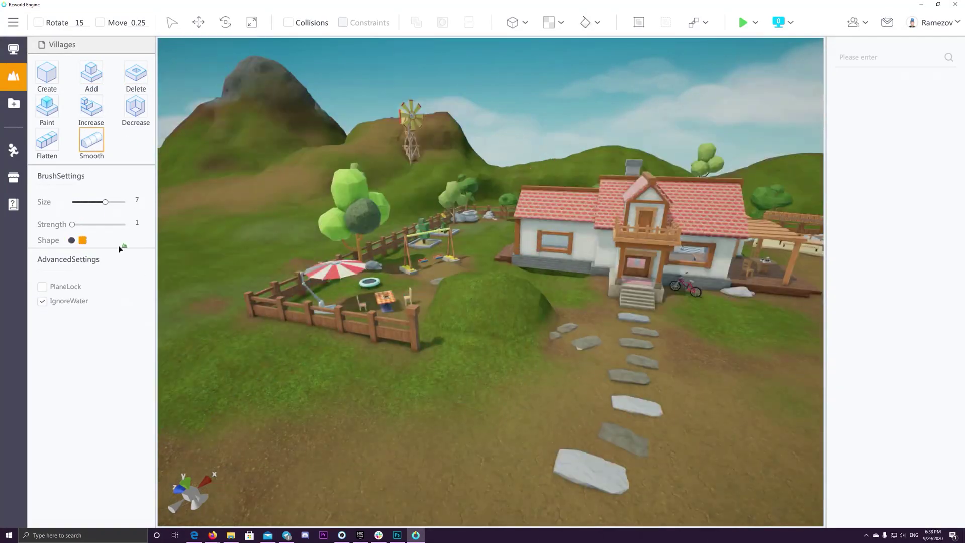
- Lower the ground in front of the fenced yard with the square Decrease brush at size 7 and strength 1
click(130, 87)
click(135, 108)
click(442, 417)
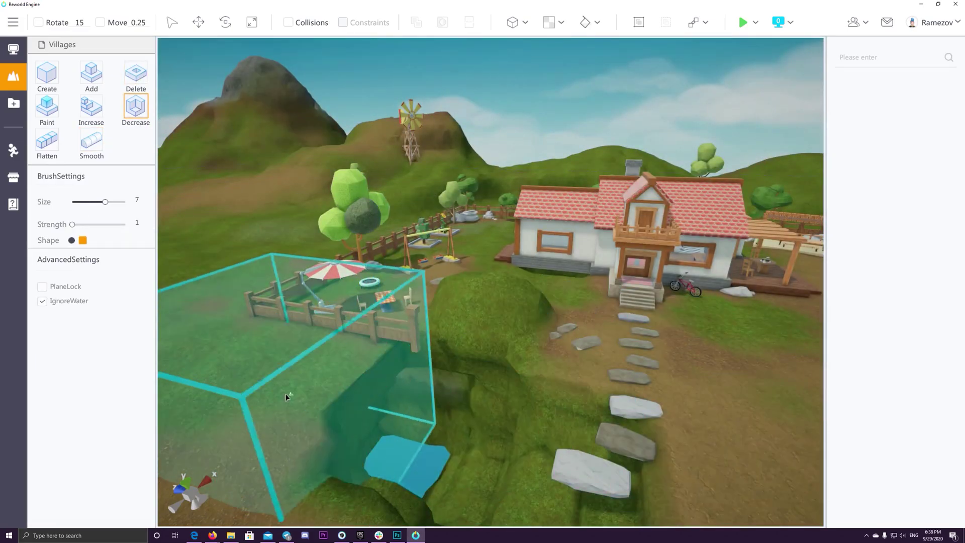
click(289, 397)
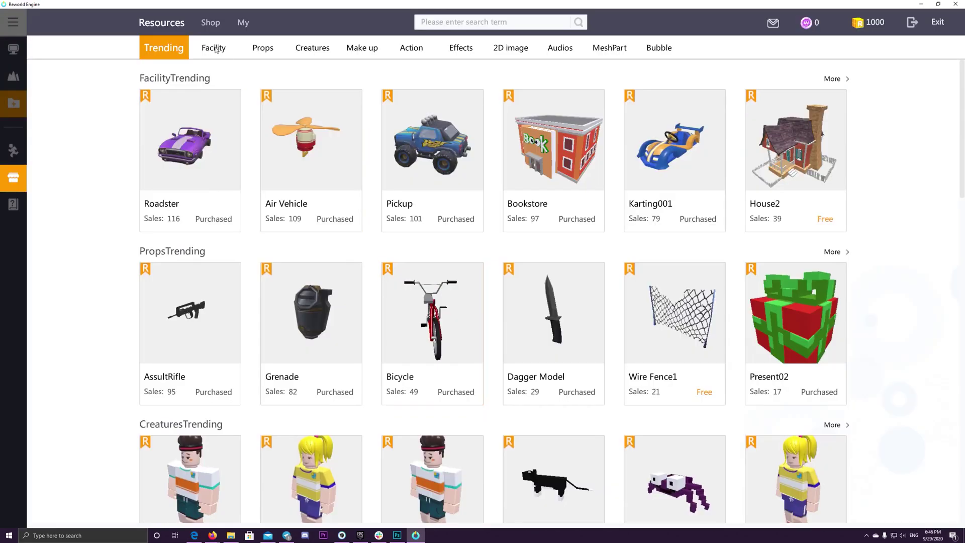
- Browse the resource store categories from Facility, Props, Creatures and Make up through Action, Effects, 2D image and MeshPart
click(214, 47)
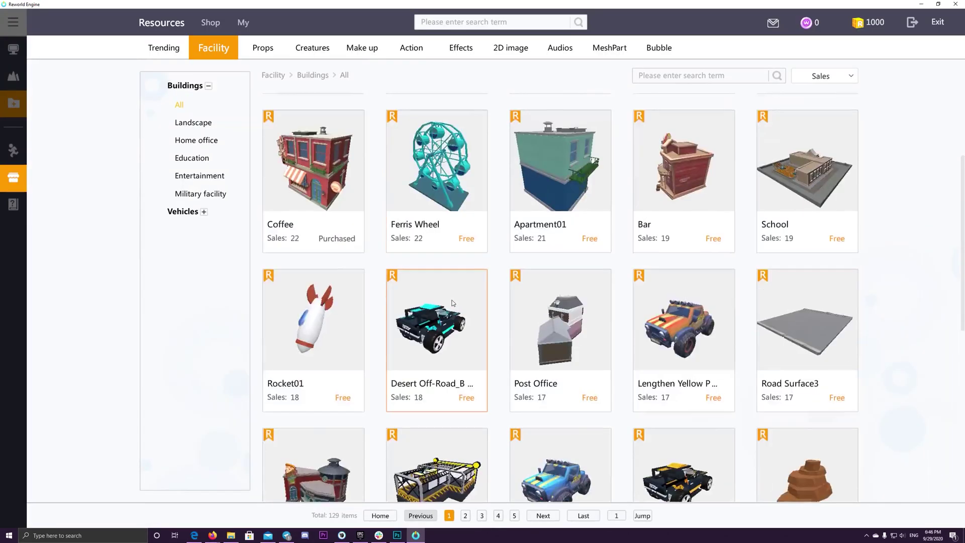
scroll(560, 291, down, 5)
click(266, 49)
click(312, 48)
click(362, 47)
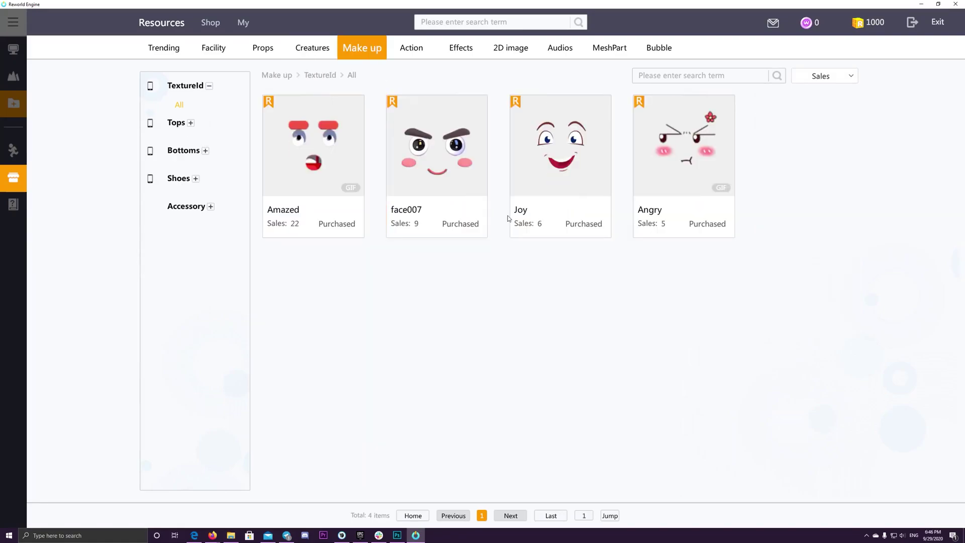
click(411, 47)
click(460, 50)
click(510, 48)
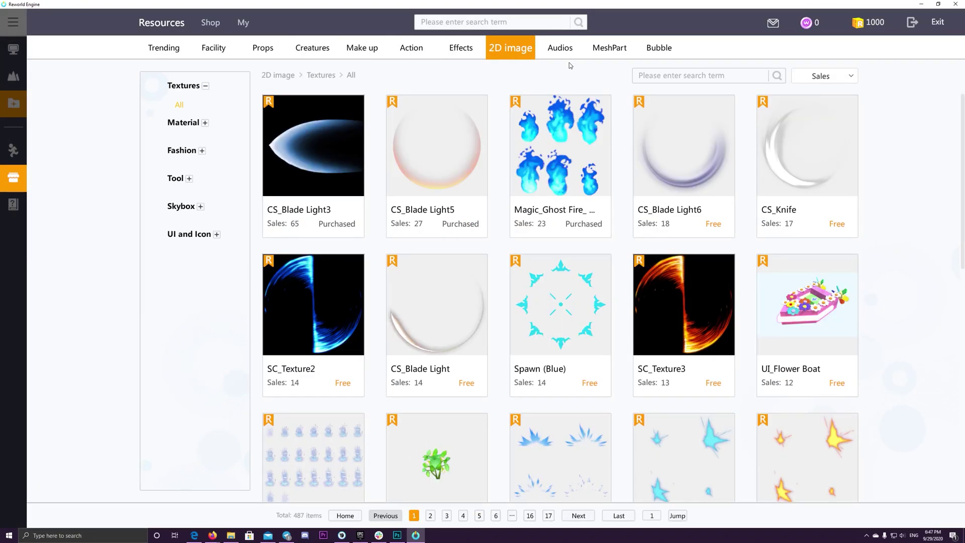
click(609, 48)
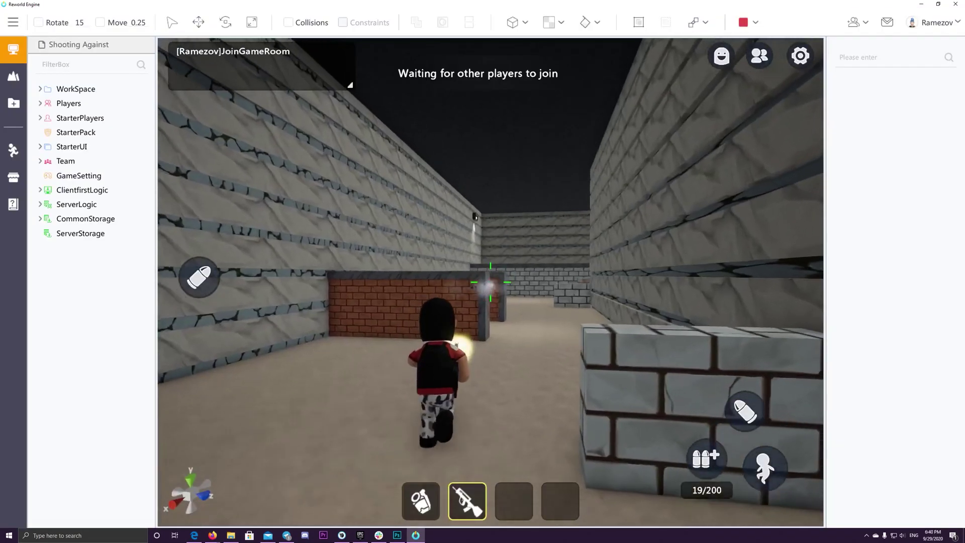
- Advance through the Shooting Against map and throw the grenade
key(w)
key(1)
click(490, 282)
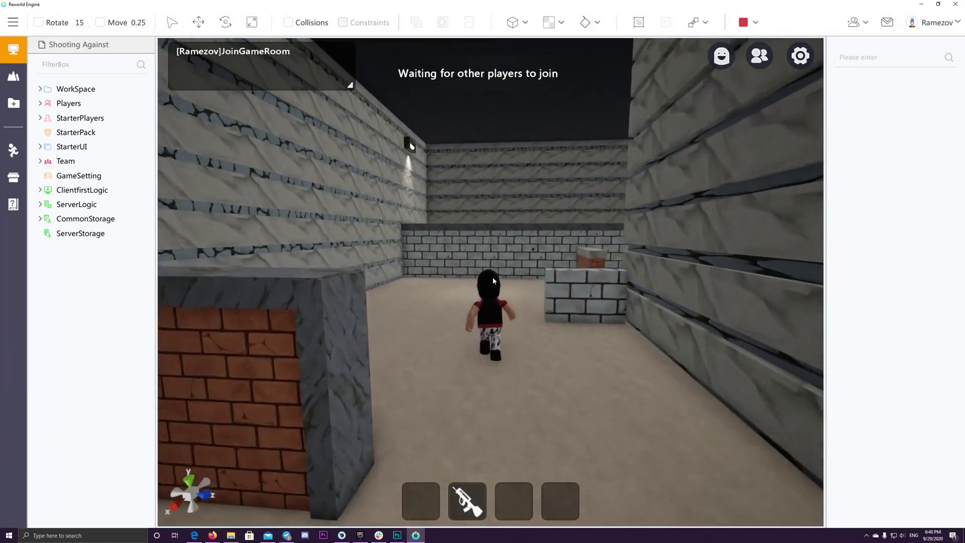
- Equip the rifle in the Shooting Against playtest and fire it while running past the brick walls
key(a)
right_drag(602, 307, 676, 327)
key(w)
key(2)
key(w)
click(490, 269)
click(490, 269)
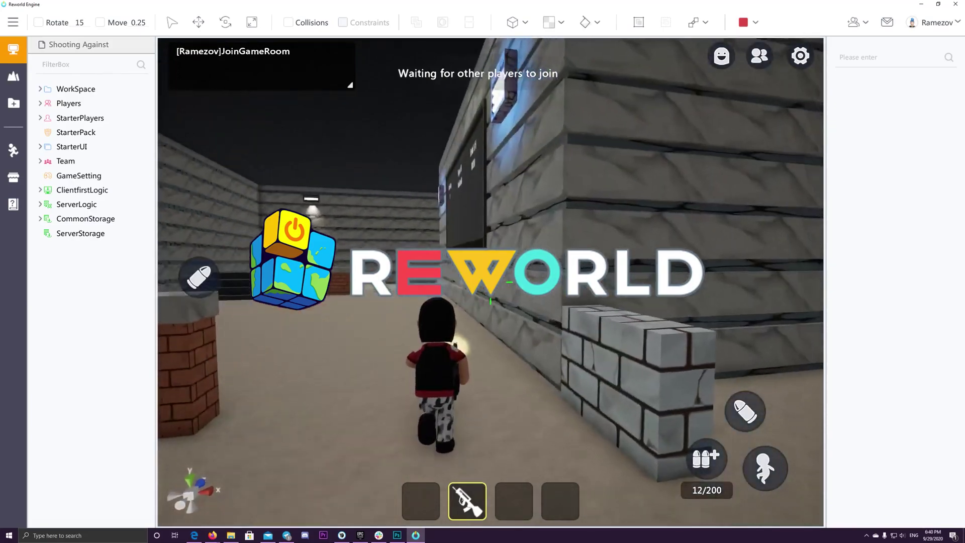
click(490, 269)
click(490, 269)
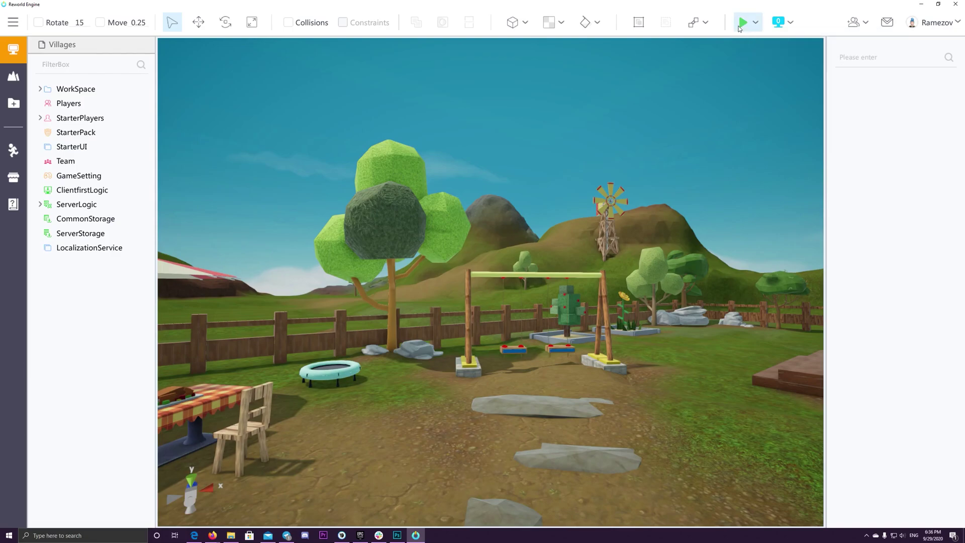
- Start a playtest of the Villages scene and run the character toward the parked cars
key(F5)
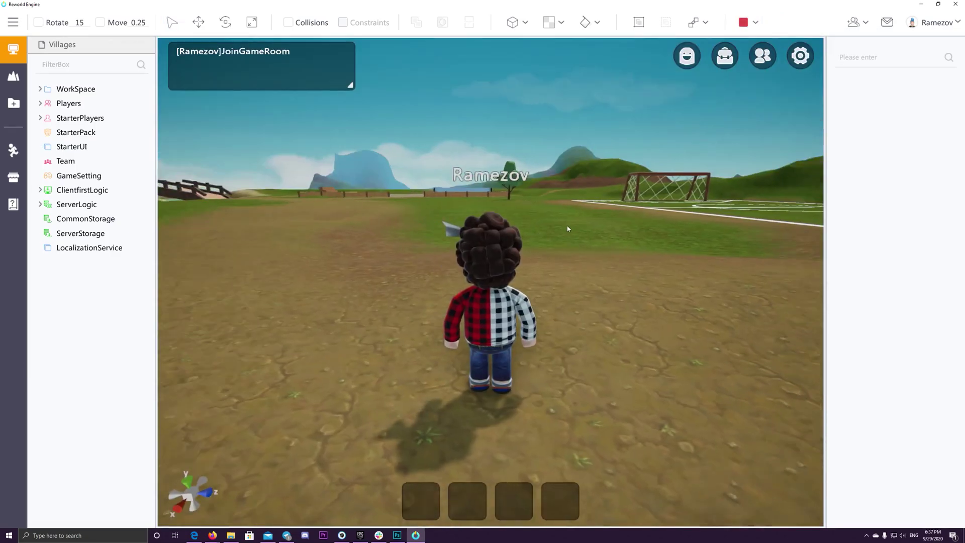
key(w)
right_drag(567, 229, 447, 227)
key(w)
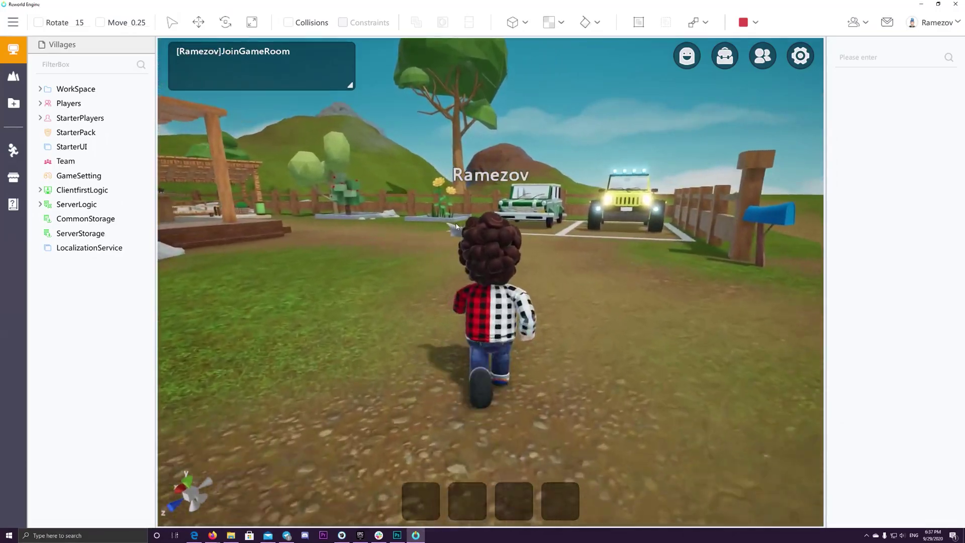
key(w)
- Drive the yellow jeep over to the side of the house and stop the playtest
right_drag(457, 226, 541, 199)
key(w)
key(space)
key(w)
key(w)
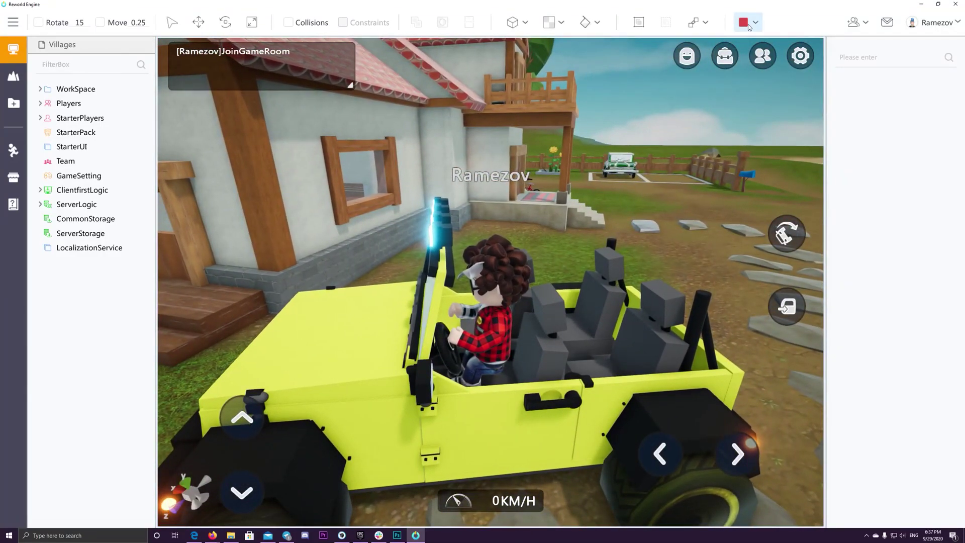
click(737, 22)
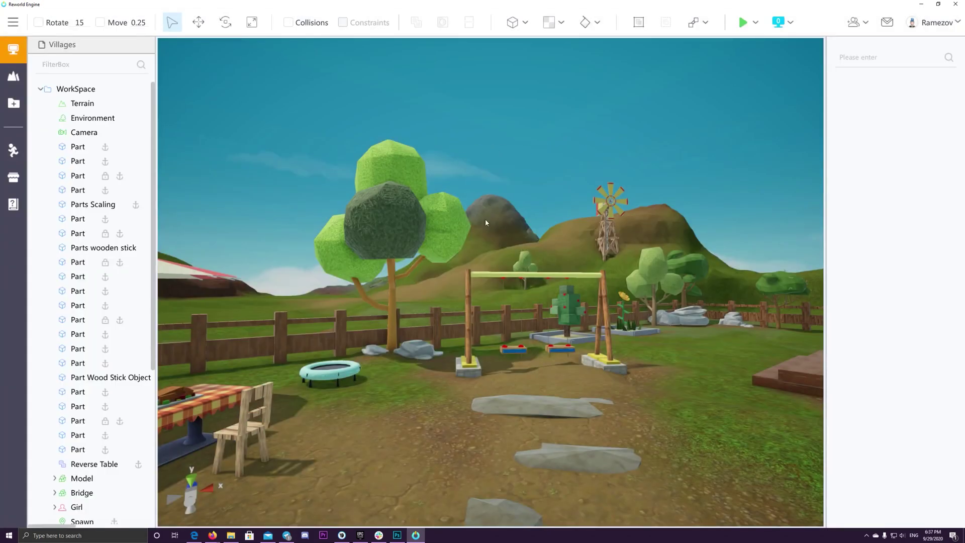
- Build a grass mound between the picnic yard and the house with the round terrain Add brush at size 3
right_drag(485, 222, 555, 346)
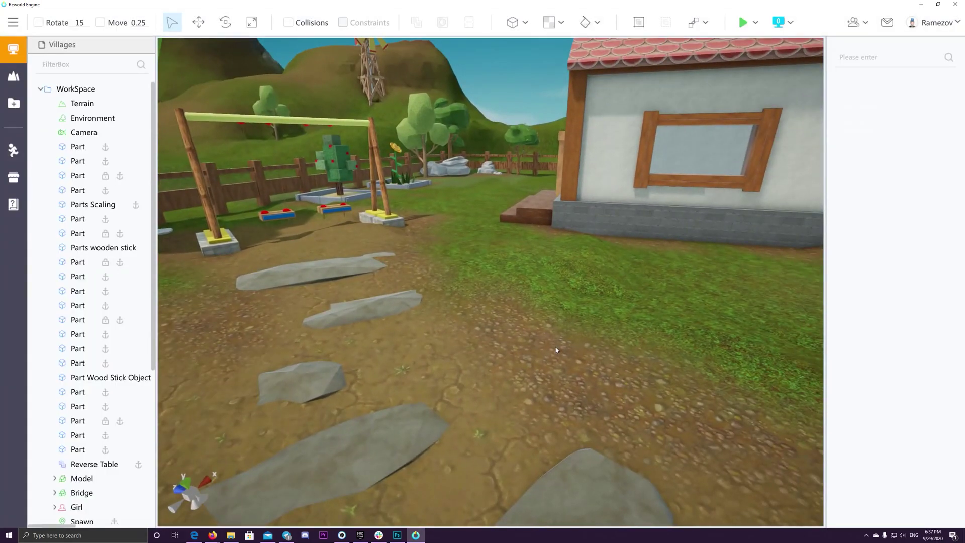
scroll(544, 339, down, 3)
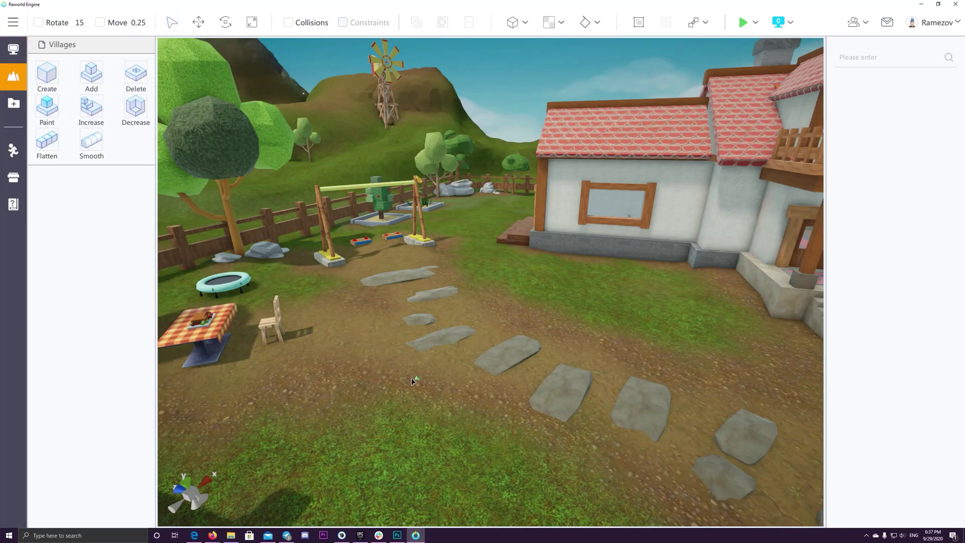
scroll(458, 375, down, 3)
click(92, 76)
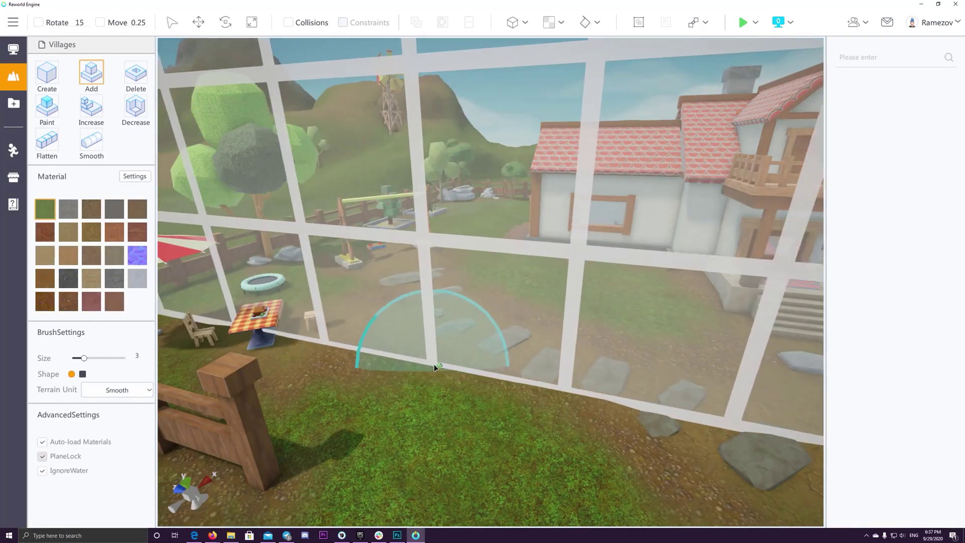
mouse_move(433, 364)
mouse_down()
mouse_move(472, 366)
mouse_move(541, 320)
mouse_move(504, 338)
mouse_move(508, 442)
mouse_up()
- Cut away the upper parts of the new grass mound with the size 3 terrain Delete brush
click(134, 80)
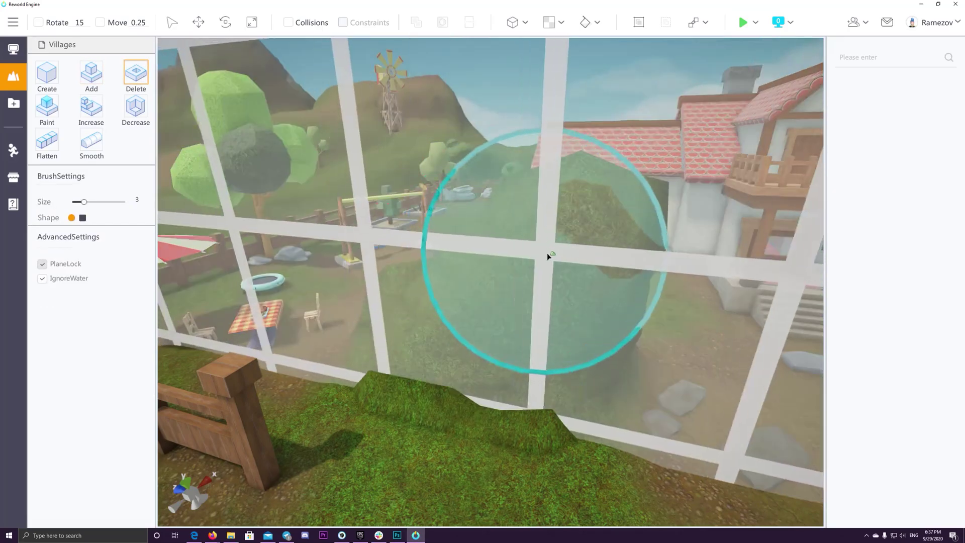
mouse_move(547, 252)
mouse_down()
mouse_move(601, 218)
mouse_move(607, 189)
mouse_move(628, 208)
mouse_up()
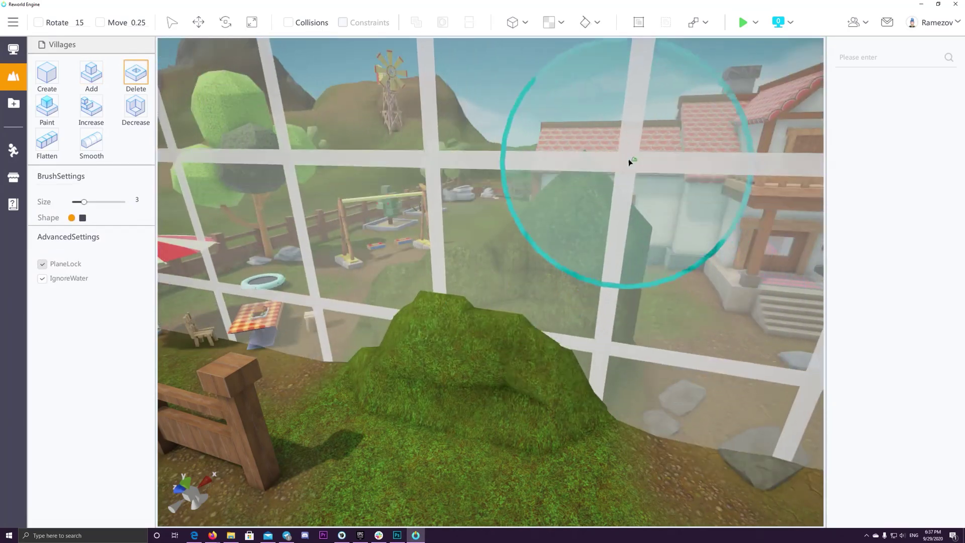
click(592, 213)
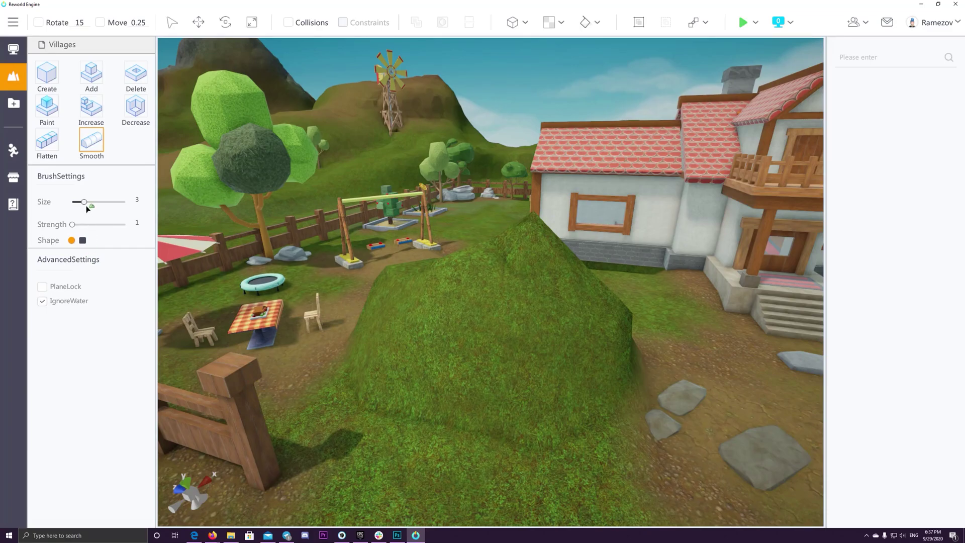
- Smooth the grass mound with the terrain Smooth brush enlarged to size 7
drag(95, 202, 105, 202)
drag(554, 273, 505, 322)
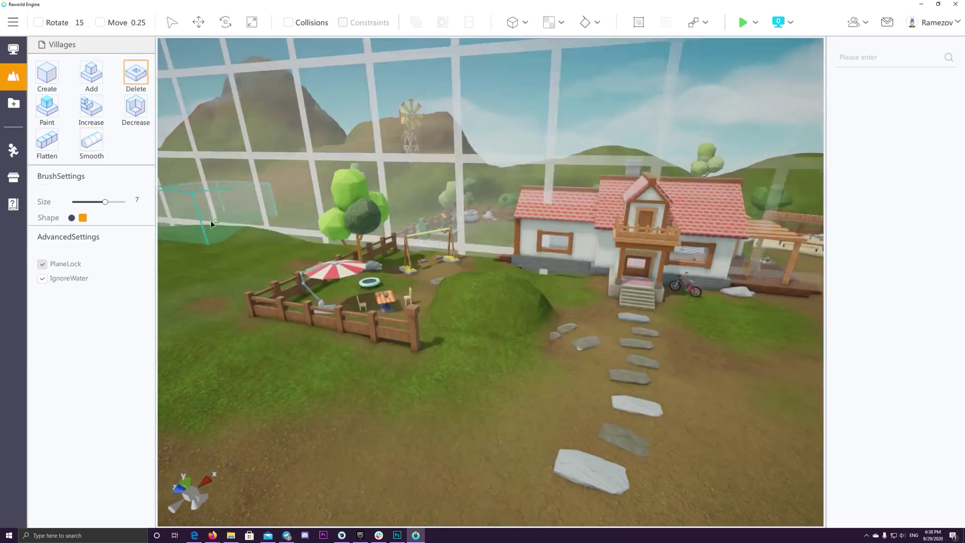
- Dig deep hollows beside the picnic yard and lower the grass mound with the square terrain Decrease brush at size 7, strength 1
click(140, 115)
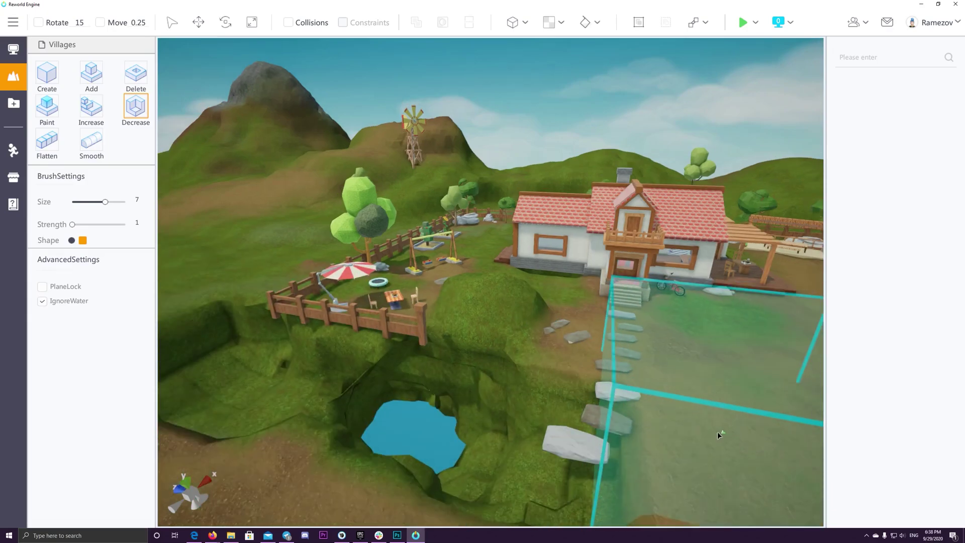
scroll(703, 416, up, 4)
scroll(576, 333, down, 2)
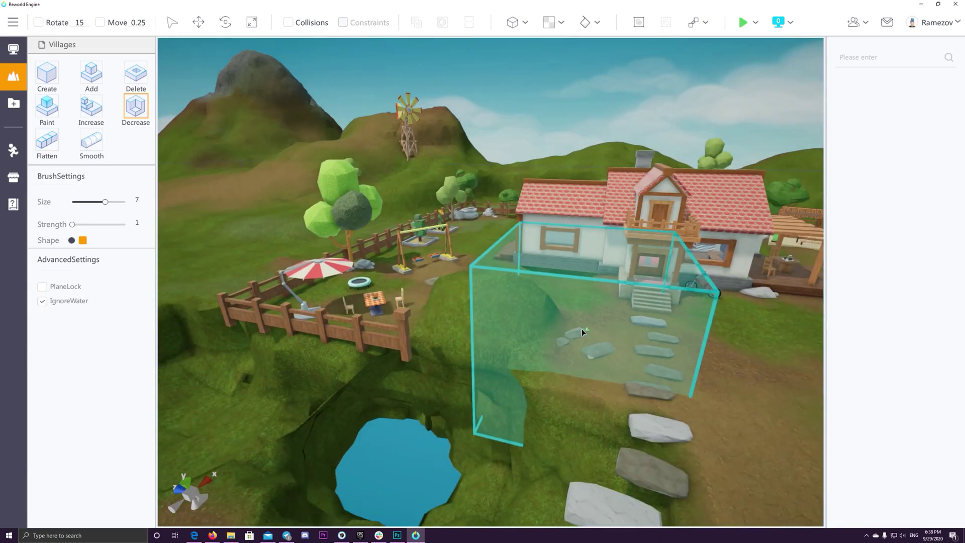
click(539, 301)
scroll(585, 319, down, 2)
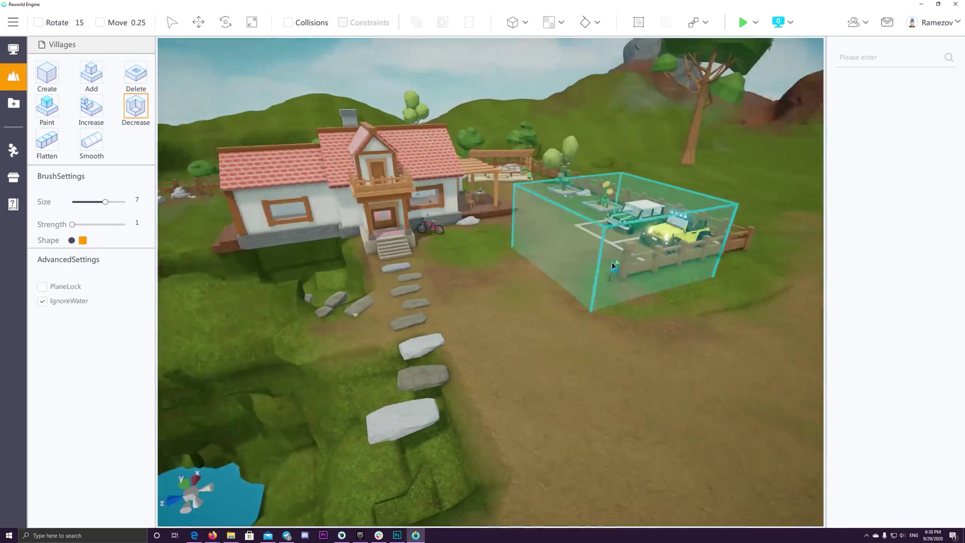
scroll(611, 261, up, 5)
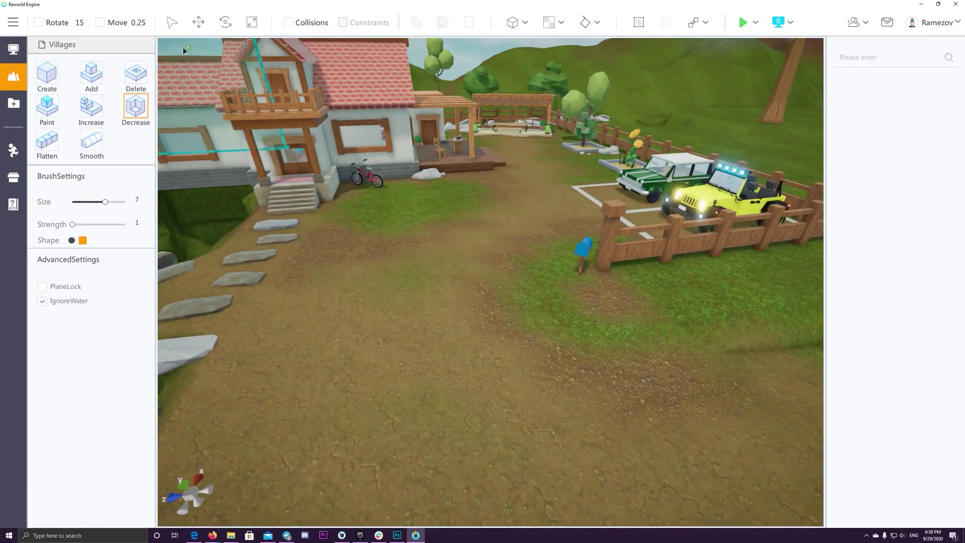
- Discard the changes to Villages and create a new project from the City Karting template
click(18, 52)
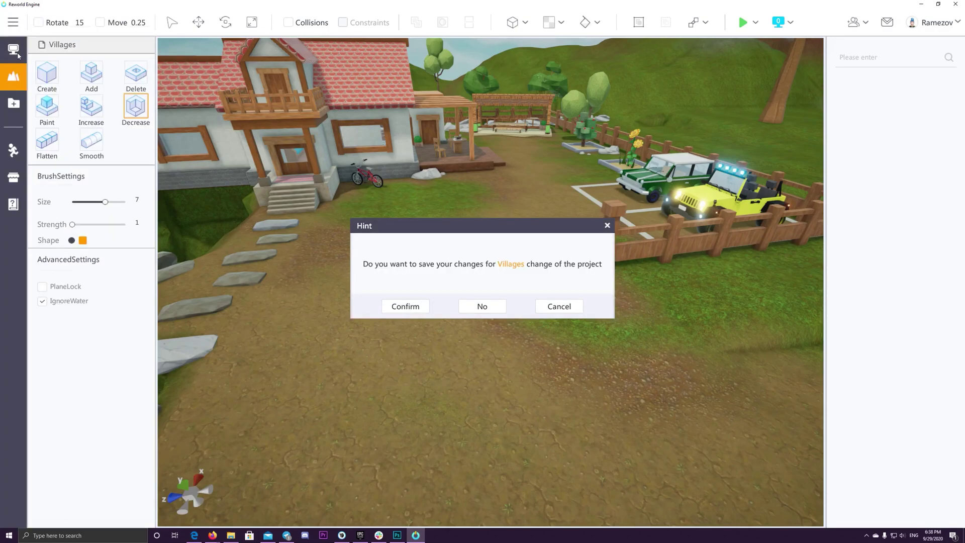
click(483, 307)
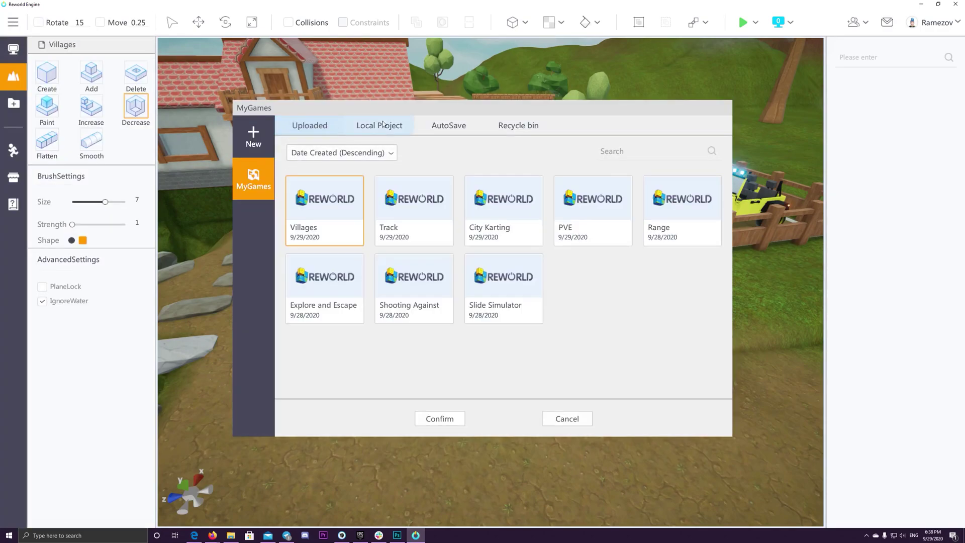
click(243, 140)
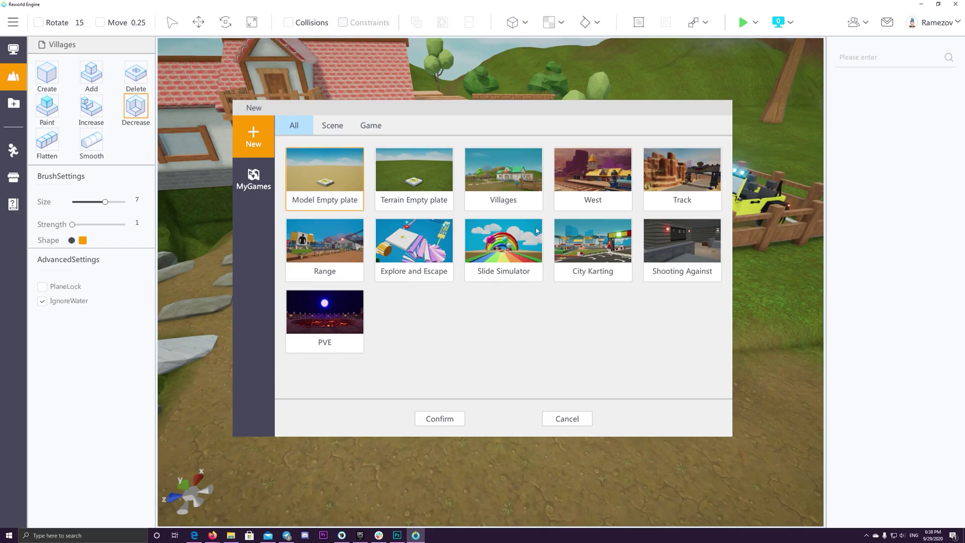
click(582, 239)
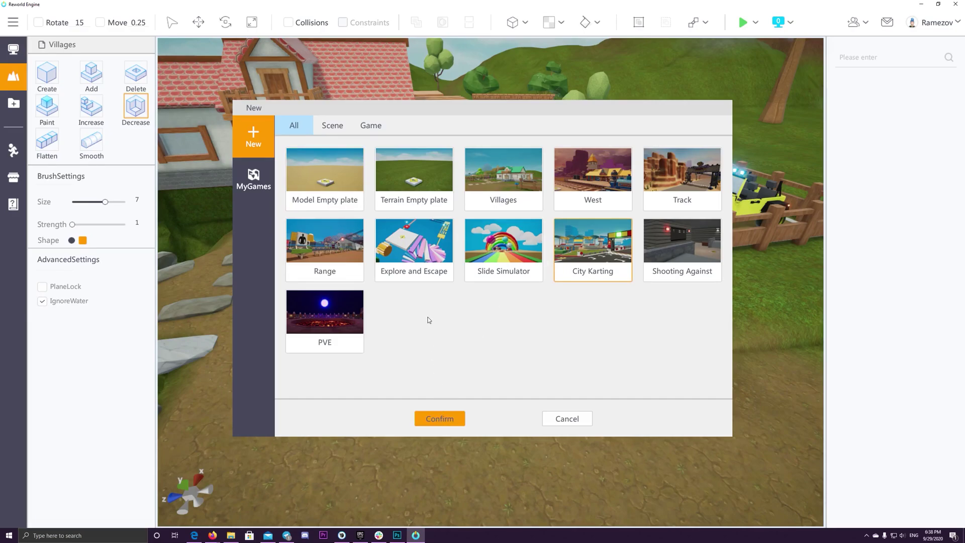
key(Return)
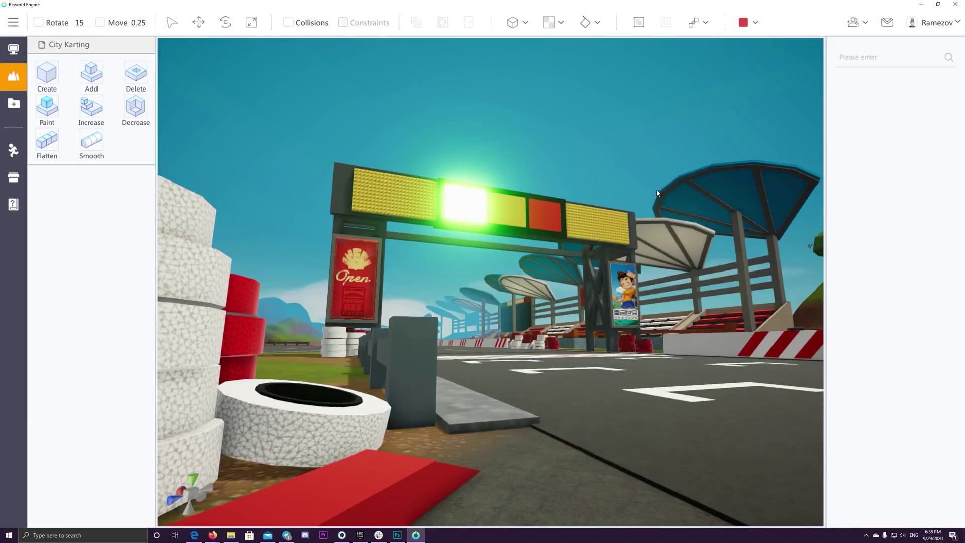
- Walk the playtest character into the green and blue kart and steer it onto the track toward the start arch
key(w)
key(a)
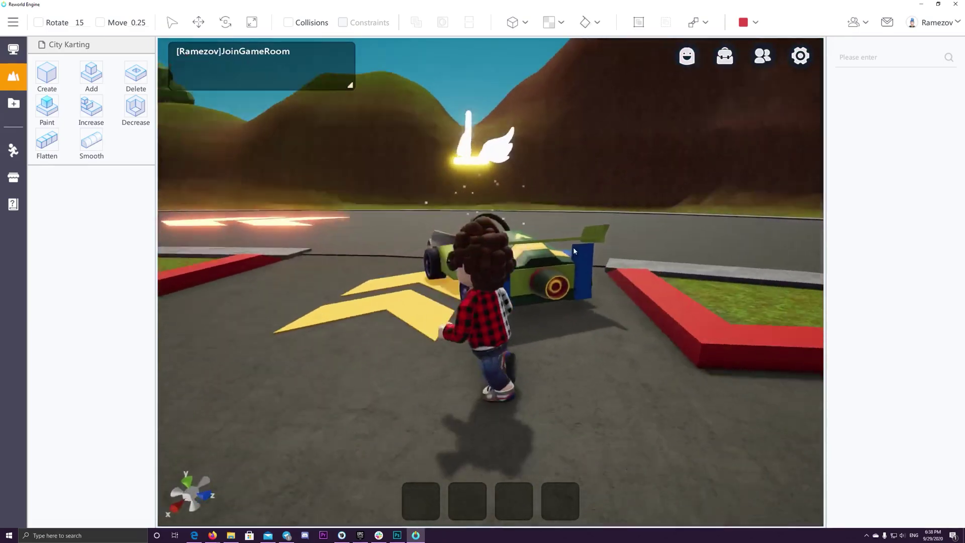
key(XF86AudioLowerVolume)
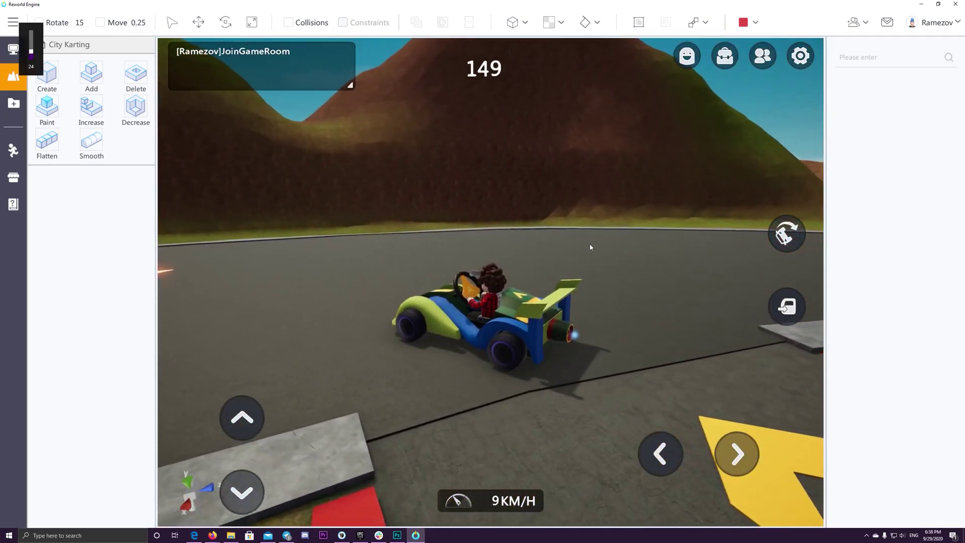
drag(590, 246, 471, 225)
key(w)
key(w)
key(a)
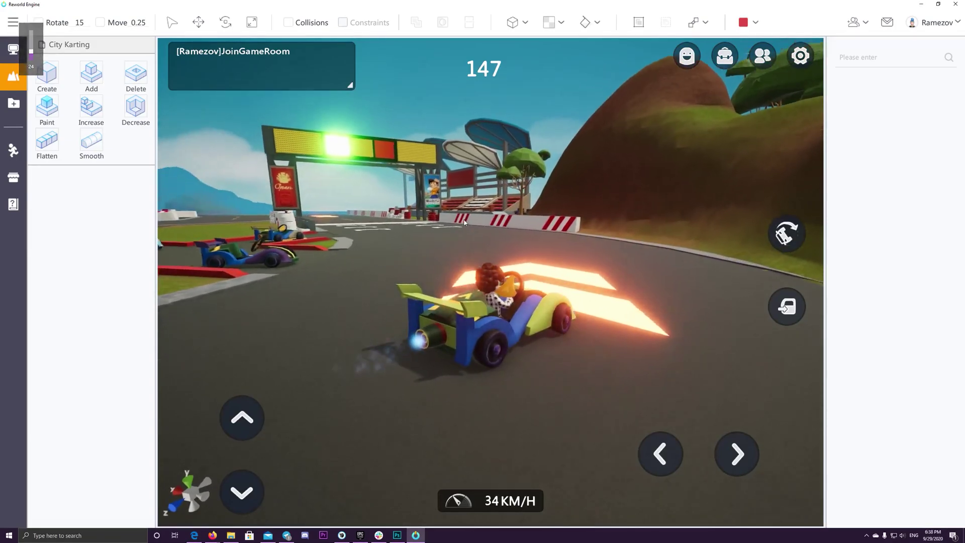
- Race the kart through the start arch, down the straight and around the left-hand bend with the arrow signs
key(w)
key(a)
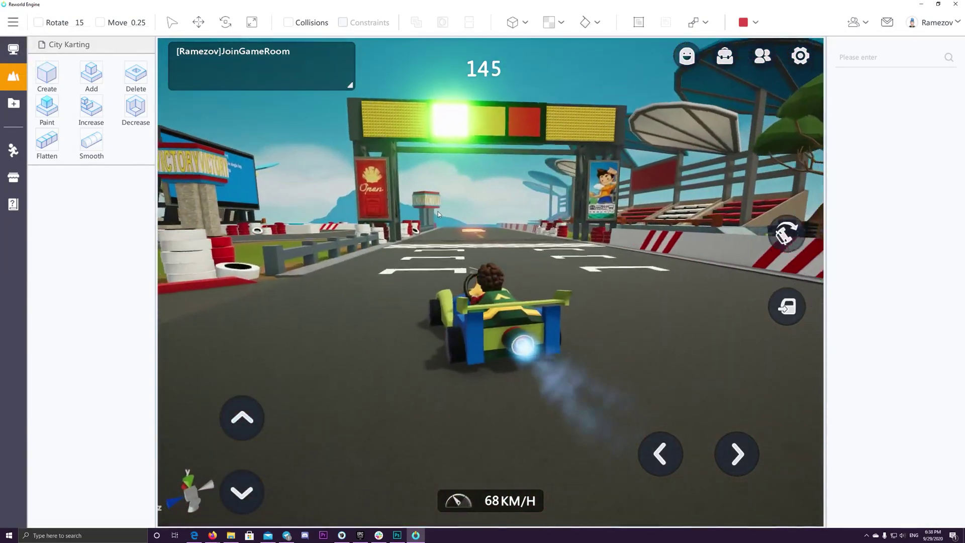
key(w)
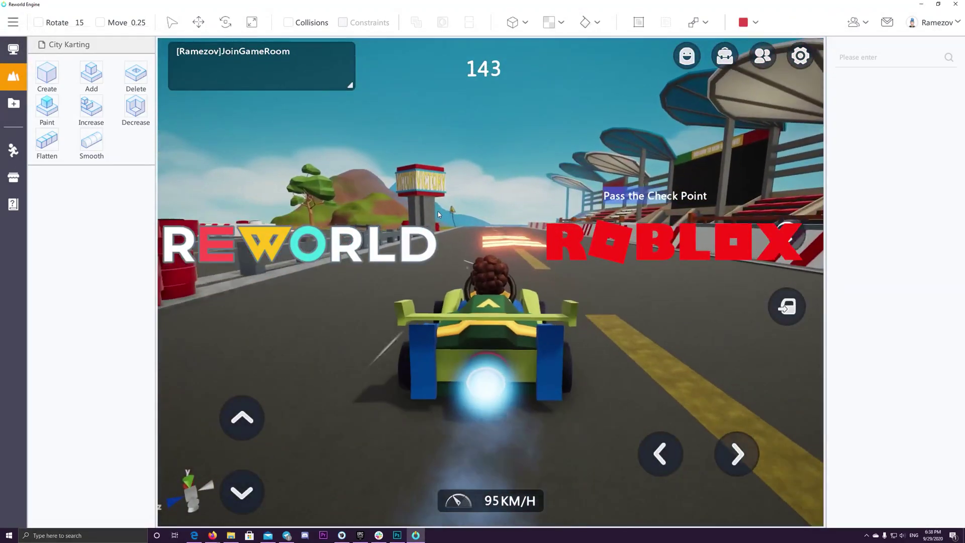
key(w)
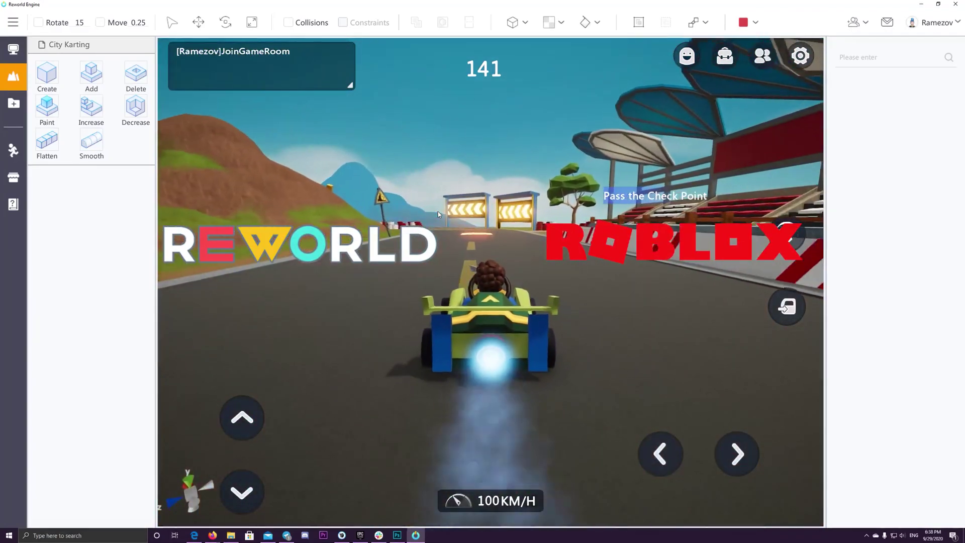
key(w)
key(a)
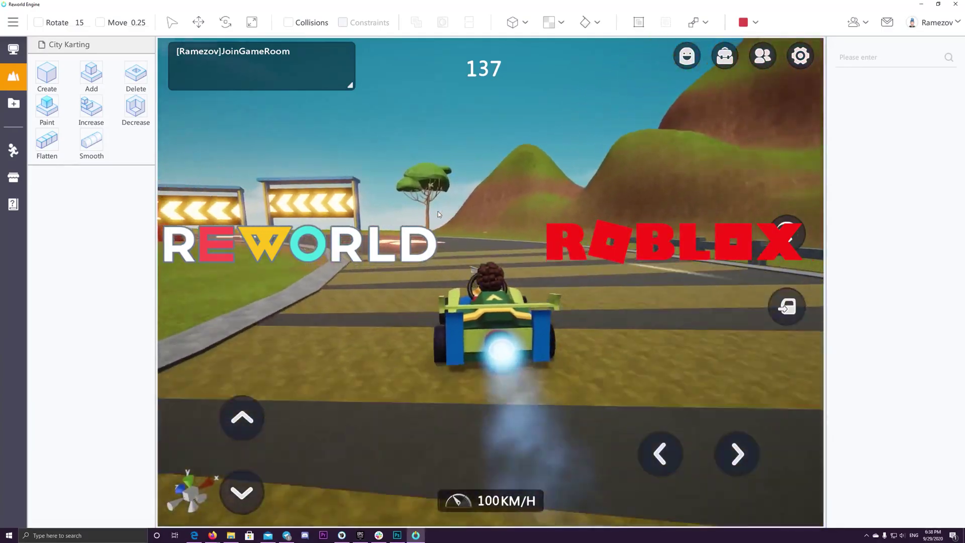
key(w)
key(a)
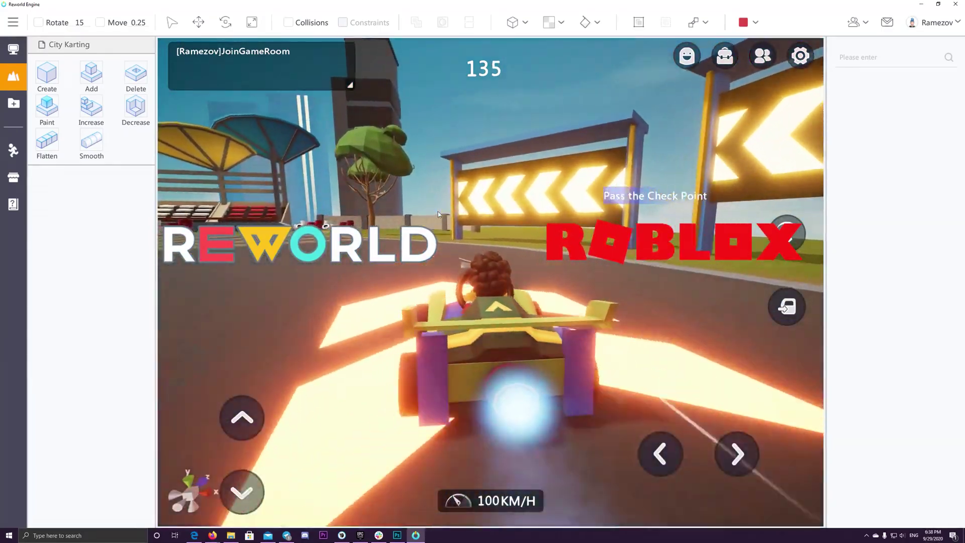
- Drive the kart past the victory tower and around the following left-hand bends to the tire barrier
key(a)
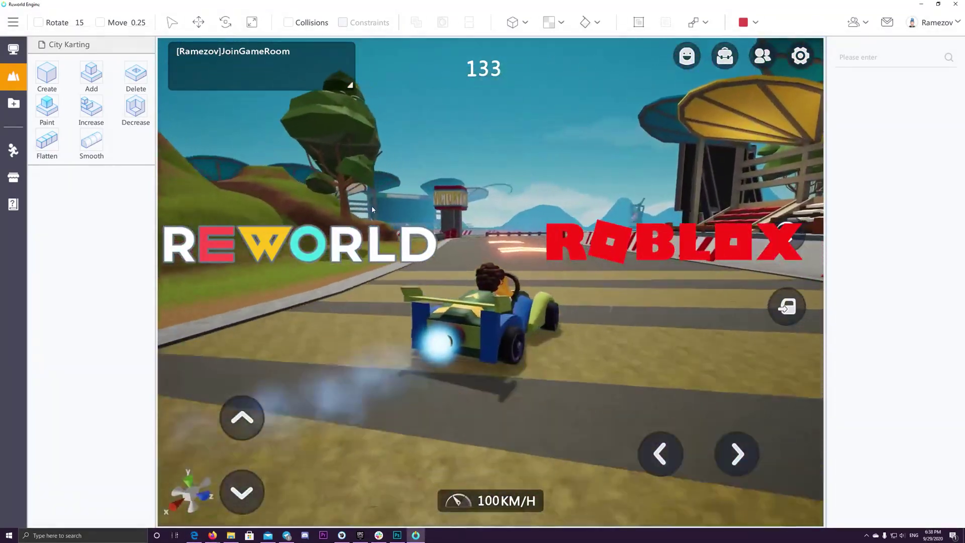
key(a)
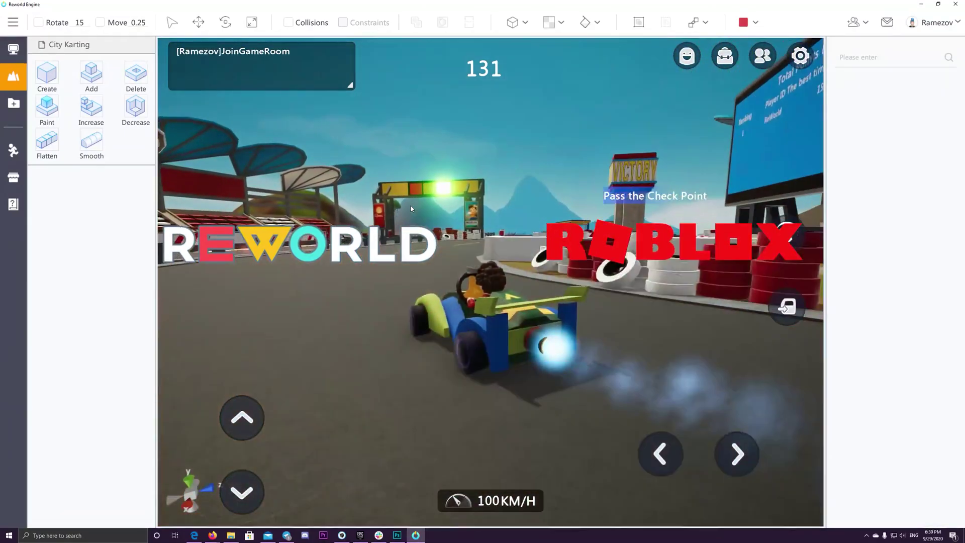
key(a)
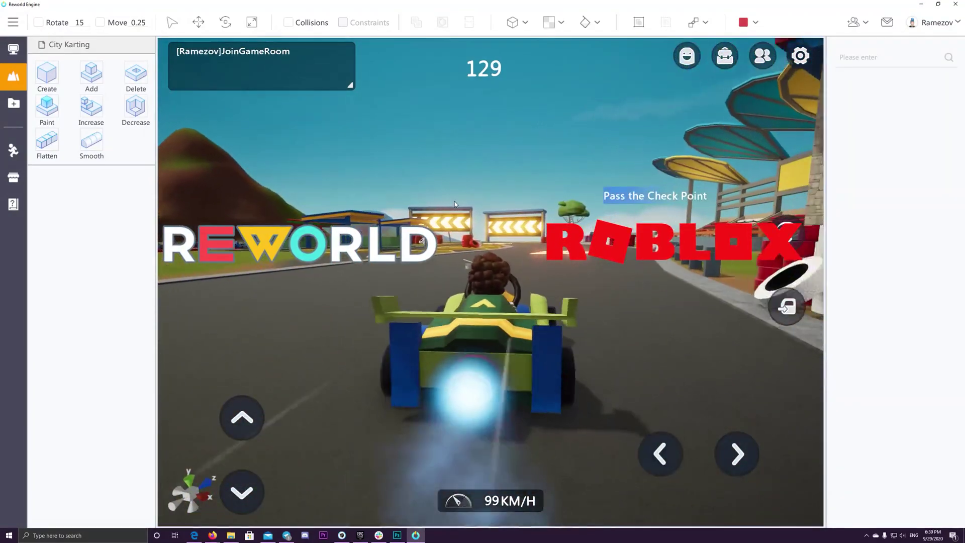
key(a)
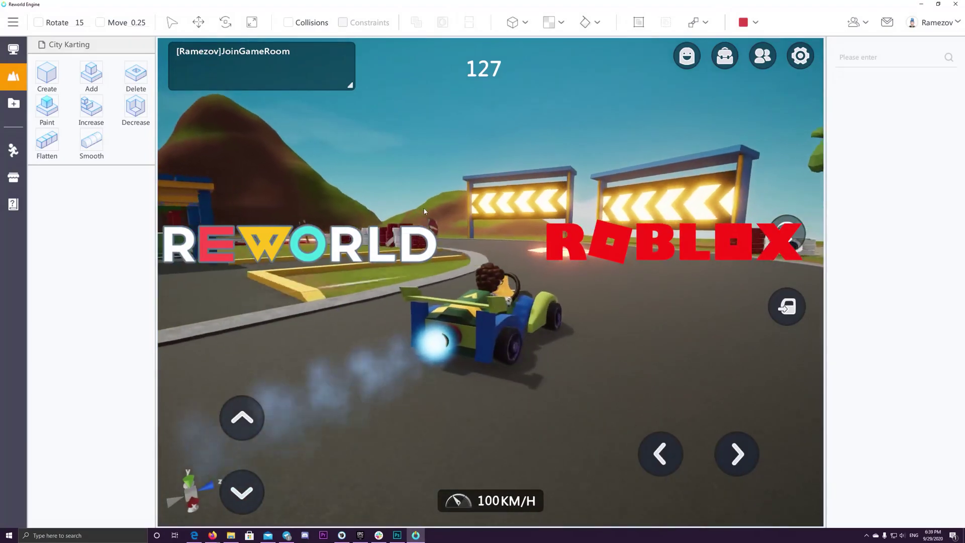
key(a)
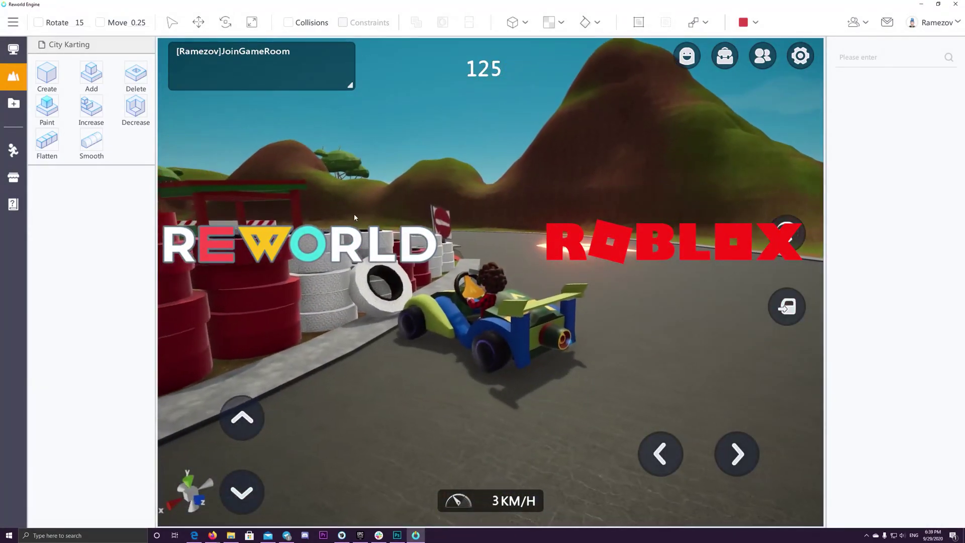
- Back the kart off the tire barrier, drive it across the checkered start line and stop the playtest
key(s)
drag(354, 218, 388, 175)
key(w)
key(d)
key(w)
key(a)
key(a)
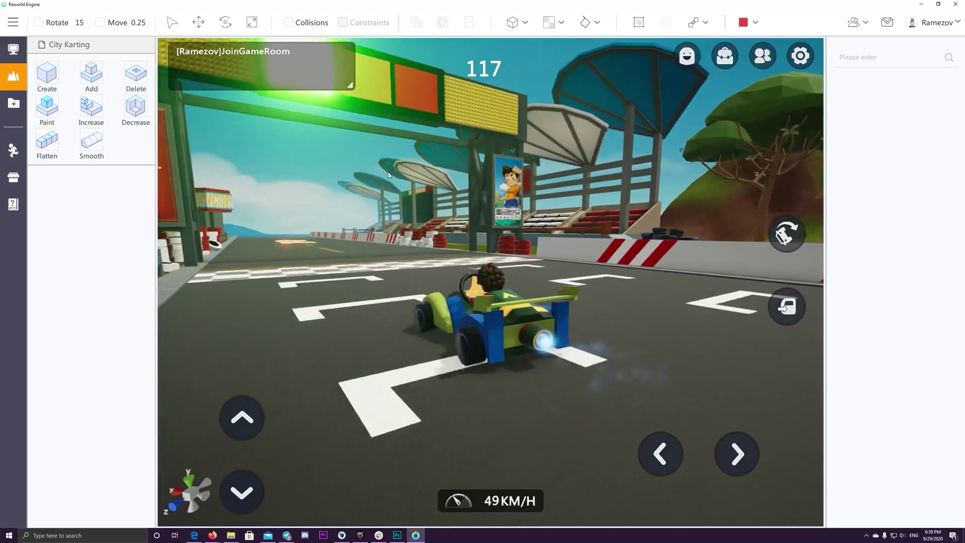
key(Left)
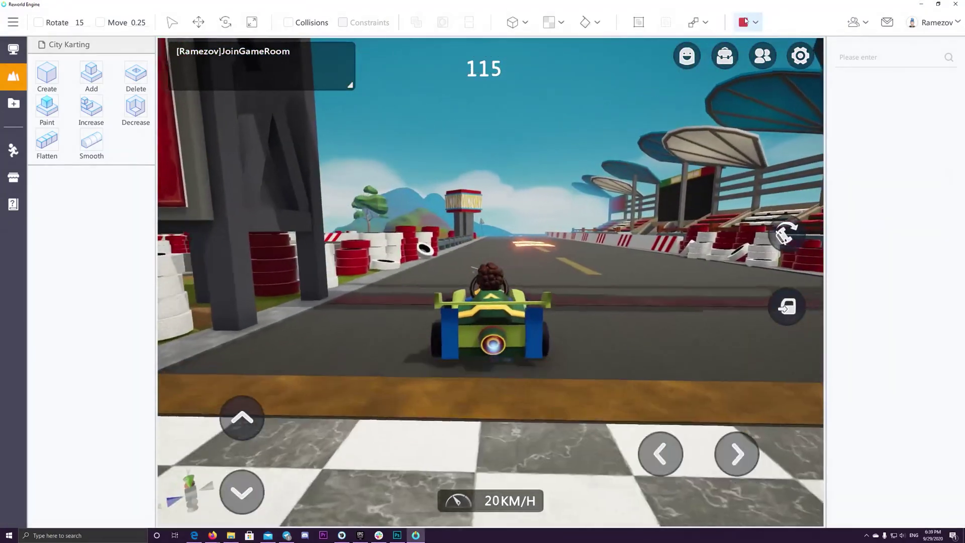
click(745, 21)
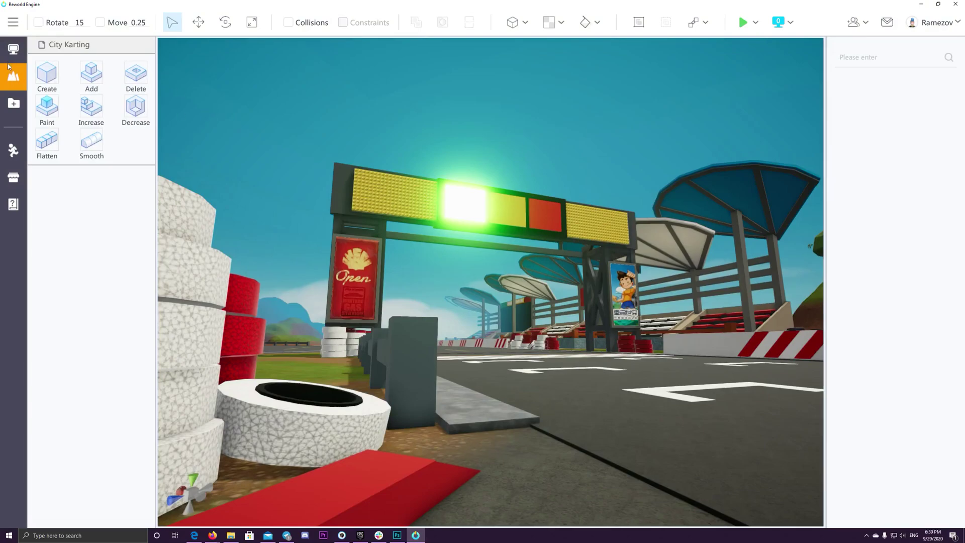
- Create a new project from the PVE template
click(11, 53)
click(13, 22)
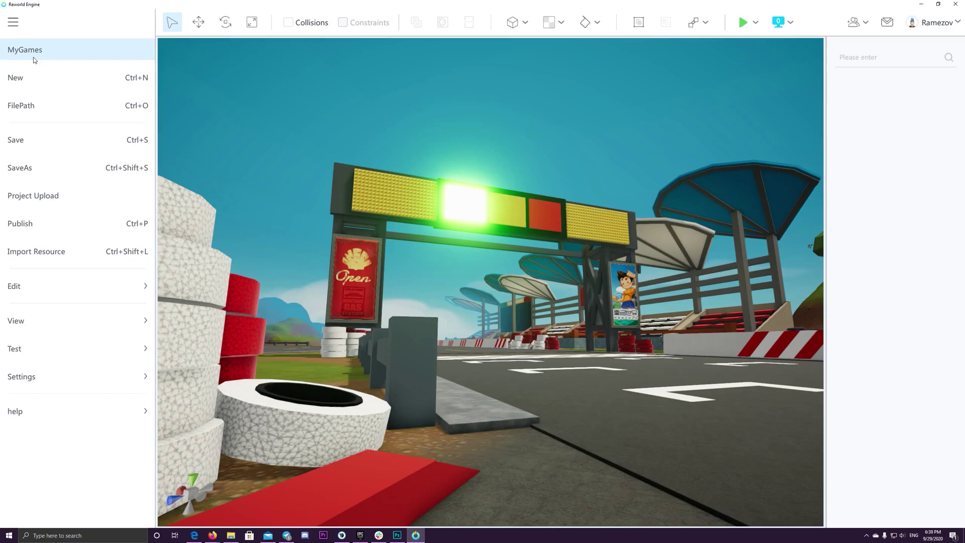
click(29, 76)
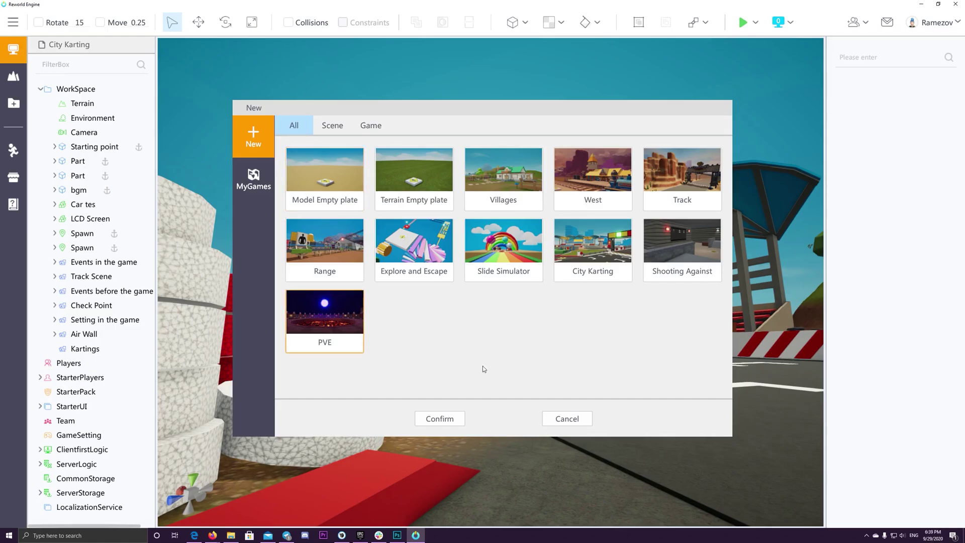
click(440, 419)
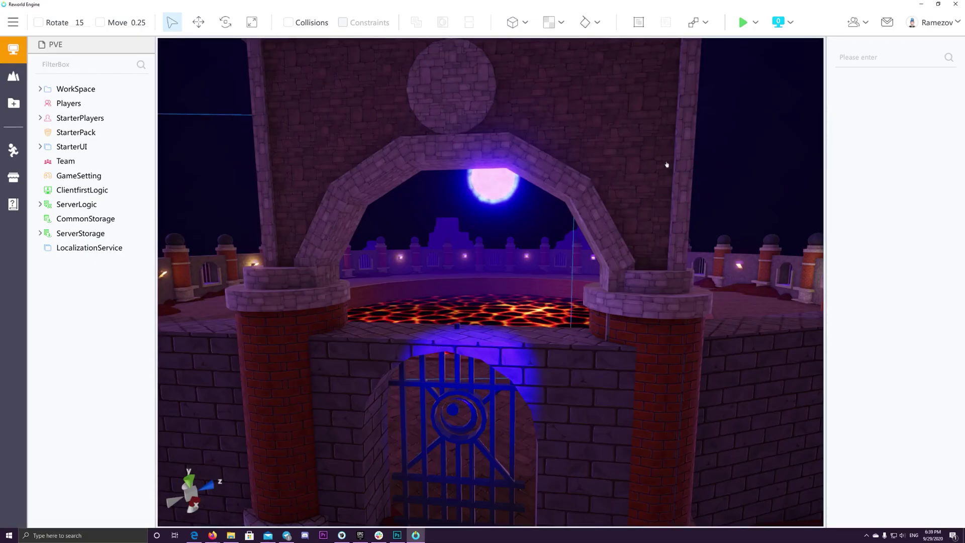
- Playtest the PVE game and choose the hammer as the weapon
click(743, 22)
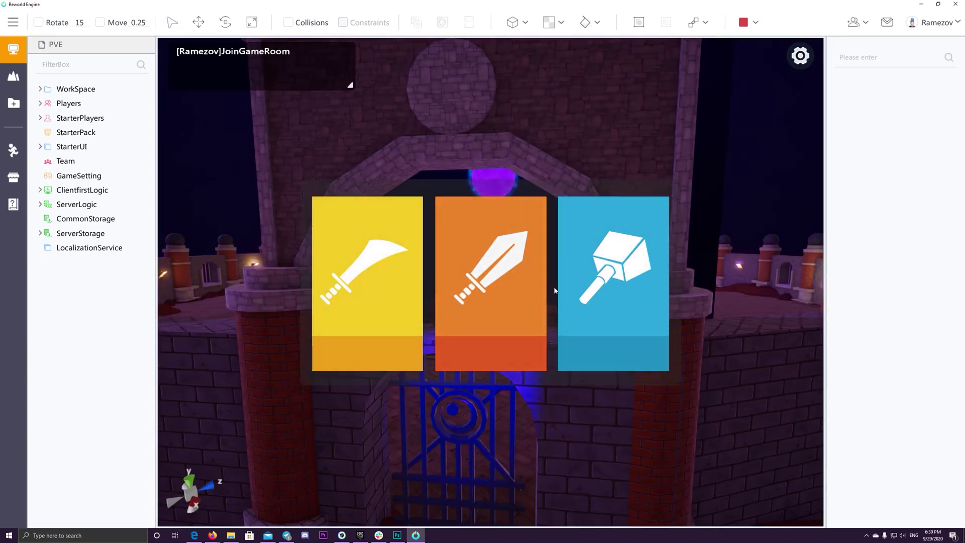
click(571, 282)
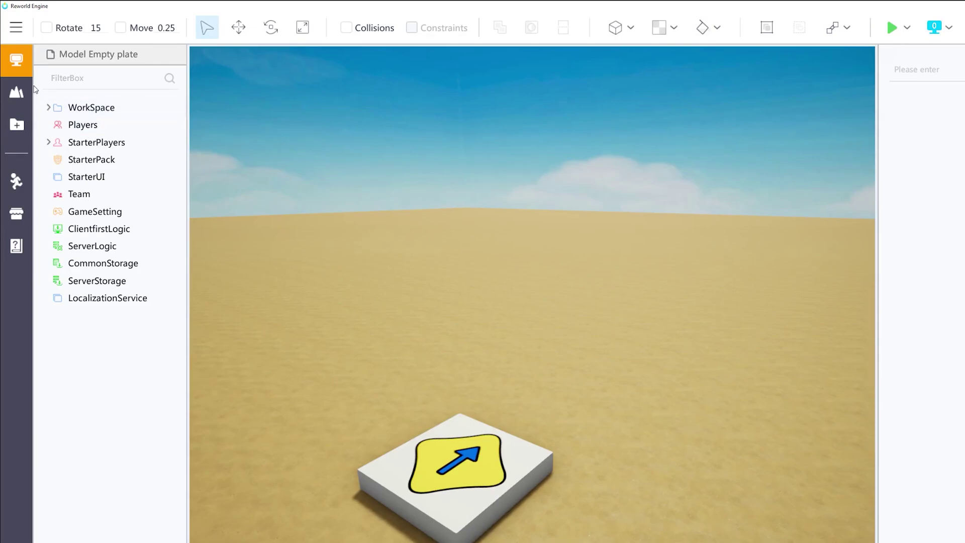
- Add a Part to the WorkSpace of the Model Empty plate project and place it on the sand near the spawn plate
click(125, 108)
click(166, 184)
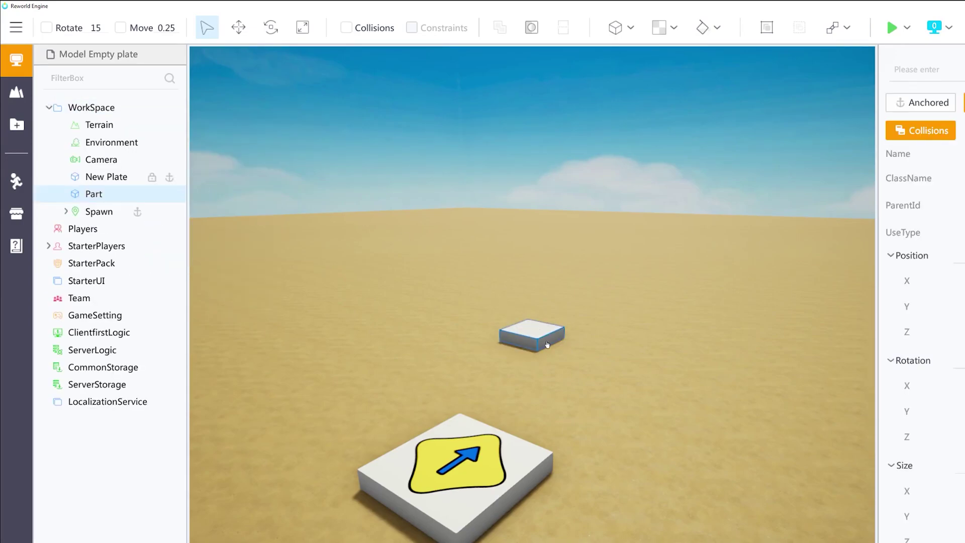
drag(547, 345, 590, 398)
scroll(545, 254, up, 3)
scroll(539, 284, down, 2)
right_drag(544, 254, 538, 277)
scroll(538, 277, up, 2)
- Raise the part above the sand and rotate it to about 15.5, 13.1 and -49.1 degrees in X, Y and Z
click(239, 28)
drag(543, 336, 527, 220)
click(271, 27)
drag(583, 267, 587, 317)
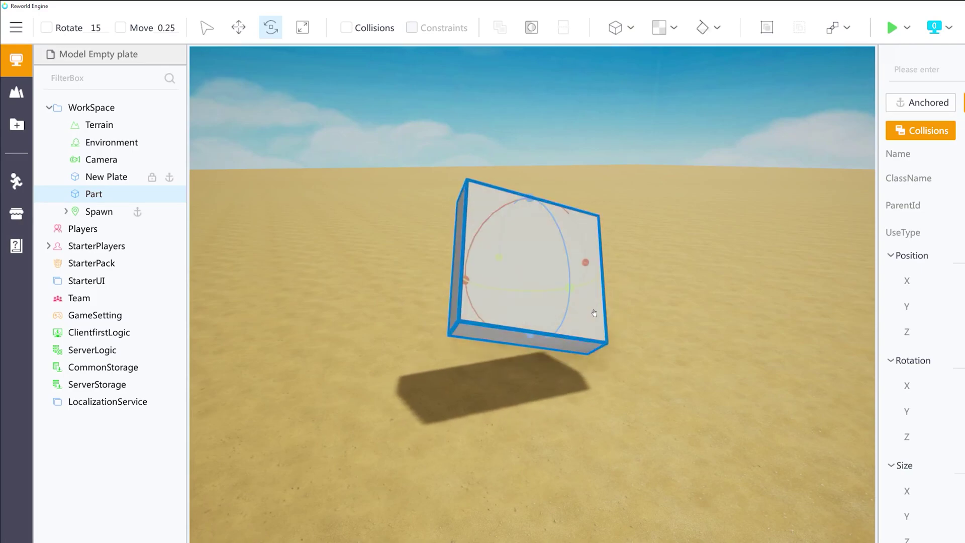
- Scale the tilted part to about 0.75 along X and 0.64 along Y
click(302, 27)
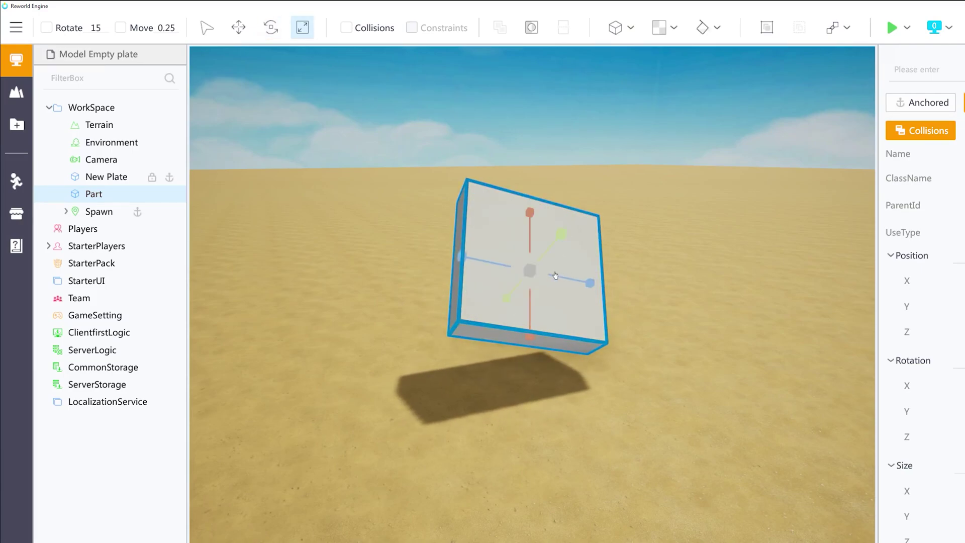
drag(529, 329, 531, 298)
drag(561, 214, 611, 194)
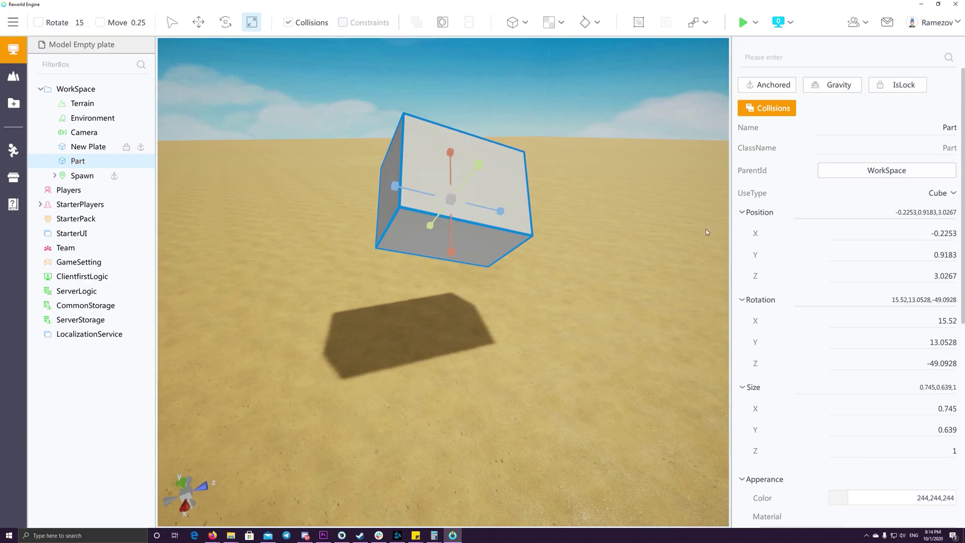
- Playtest the project and walk the character around and beneath the tilted part floating above the sand
click(743, 24)
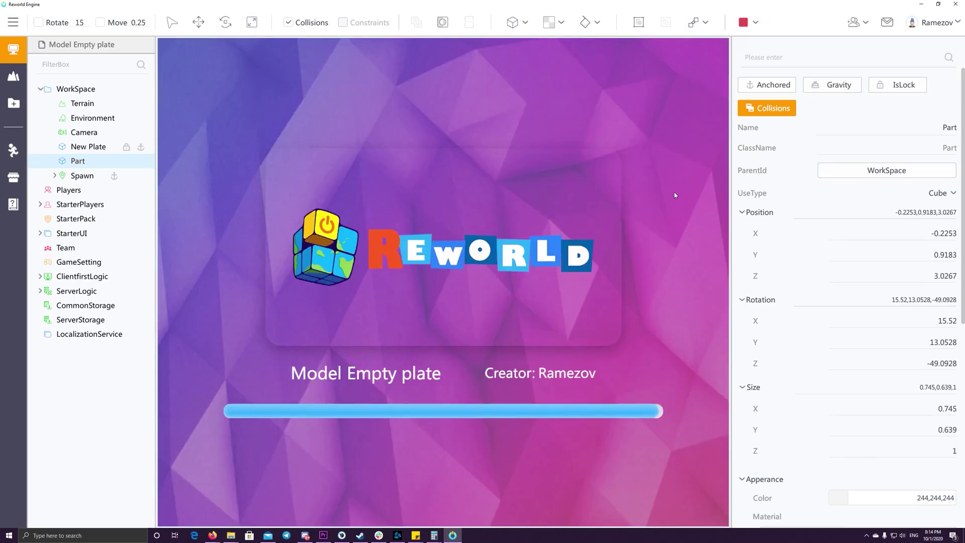
key(a)
key(w)
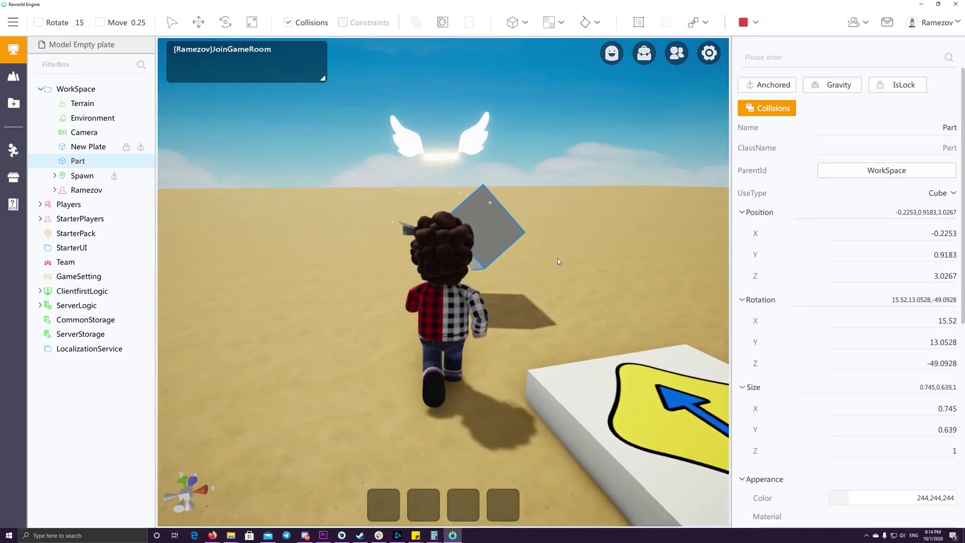
key(d)
key(w)
key(a)
key(w)
right_drag(554, 263, 645, 148)
key(a)
key(w)
key(a)
key(s)
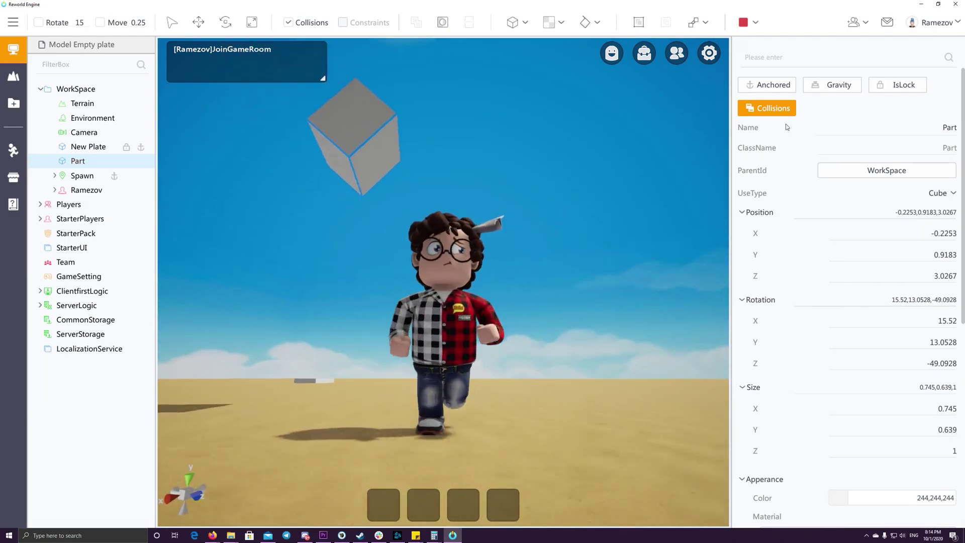
- Enable Gravity for the part during the playtest and walk the character beside it
click(833, 84)
key(d)
key(s)
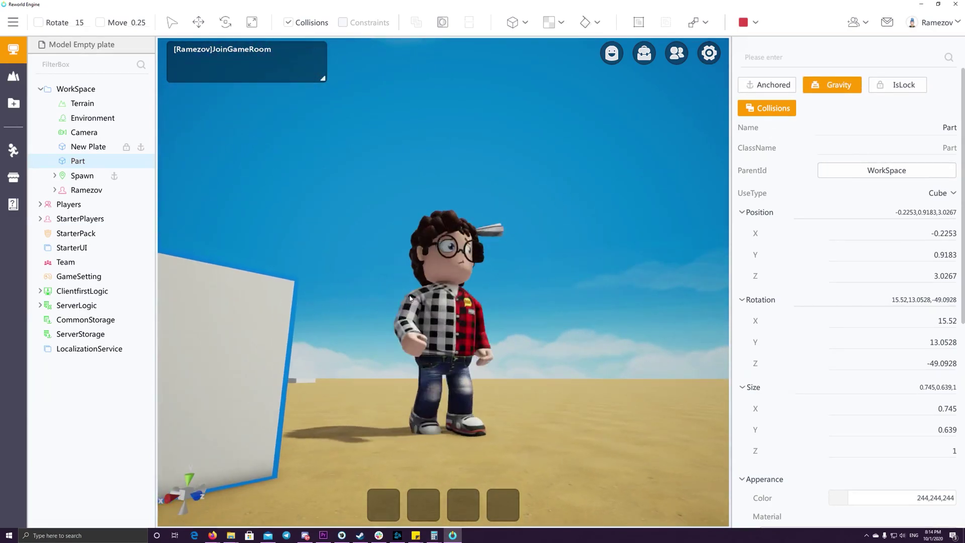
key(w)
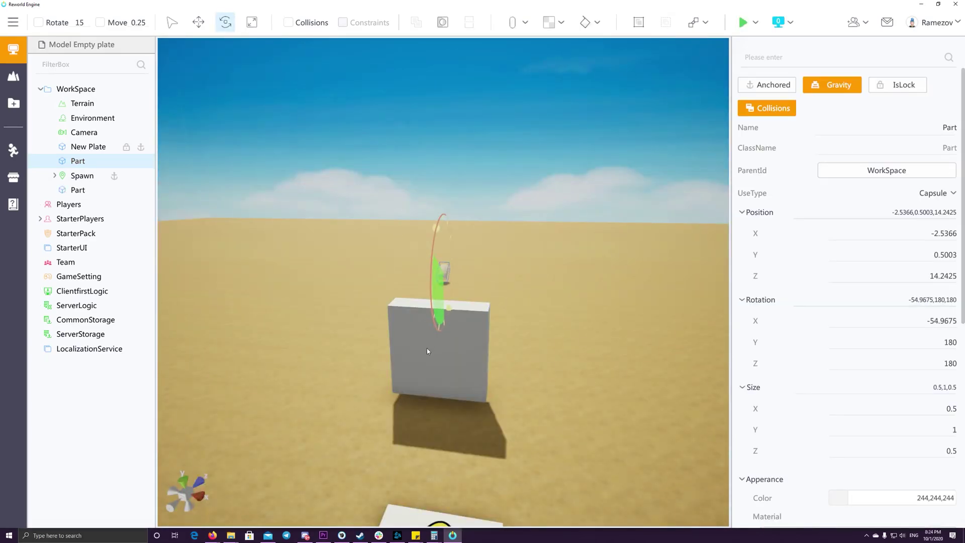
- Rotate the capsule to about -85 degrees in X and place it through the block's base at about -0.67, 0.50, 3.73
drag(428, 327, 429, 327)
drag(438, 263, 373, 441)
drag(407, 369, 486, 378)
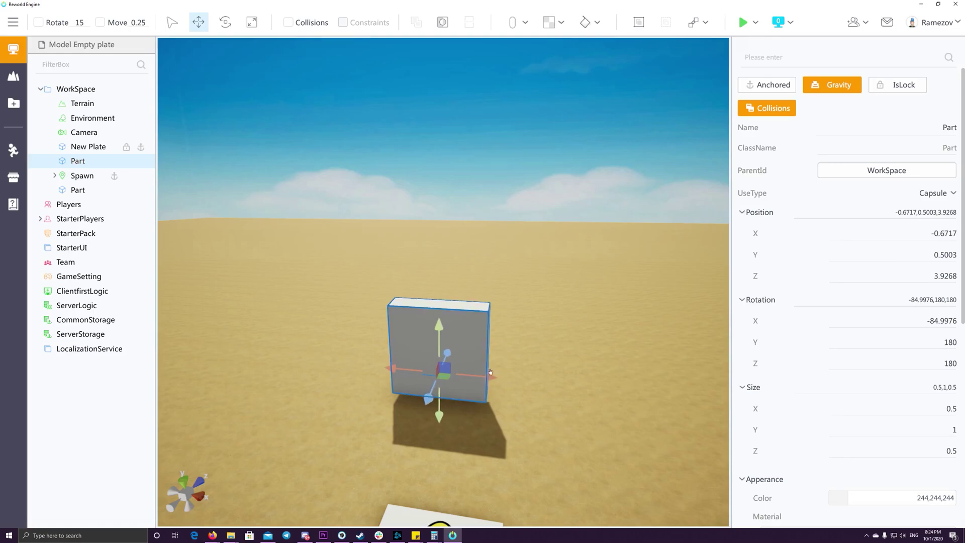
drag(429, 399, 425, 404)
- Scale the capsule to about 1.05 by 2.10 by 1.05, raise it to about Y 1.195, and negate it
click(258, 28)
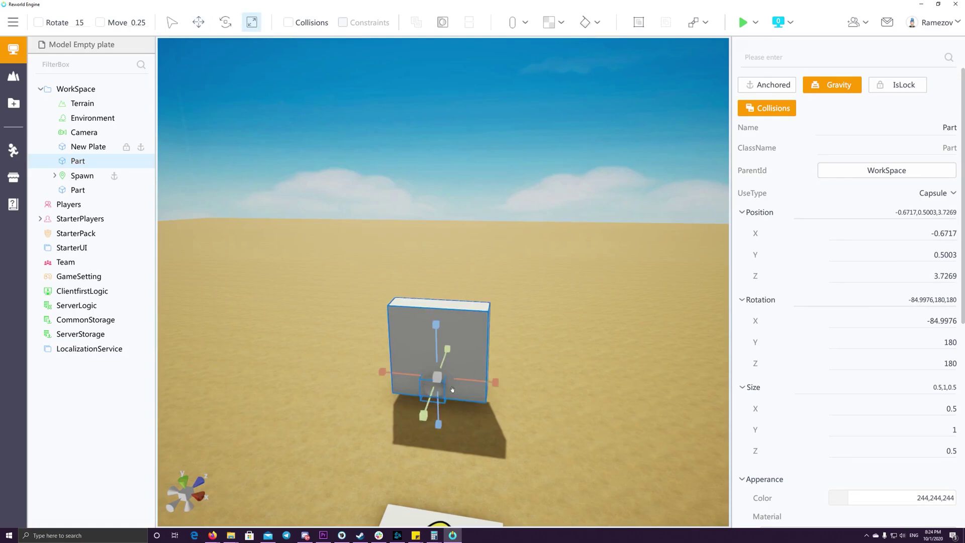
drag(436, 319, 443, 300)
click(198, 22)
click(441, 26)
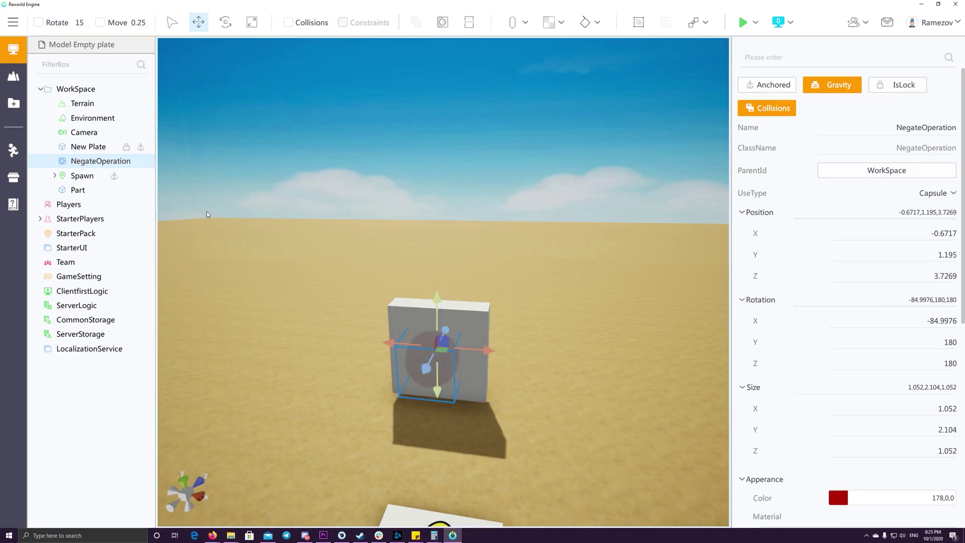
- Union the negated capsule with the block to cut a round hole, and shift the result to about Z 3.64
ctrl+click(76, 194)
click(416, 22)
right_drag(508, 237, 478, 267)
scroll(557, 312, up, 4)
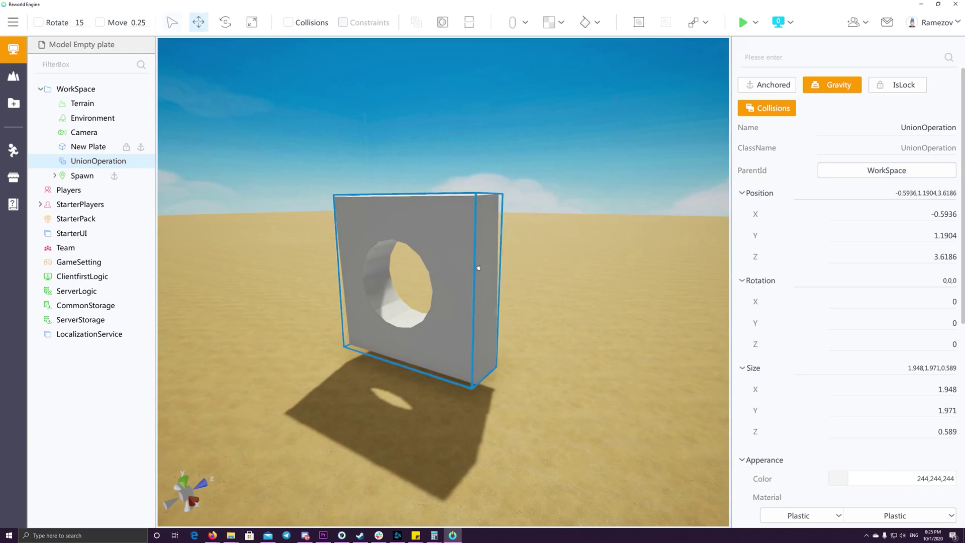
drag(437, 273, 562, 233)
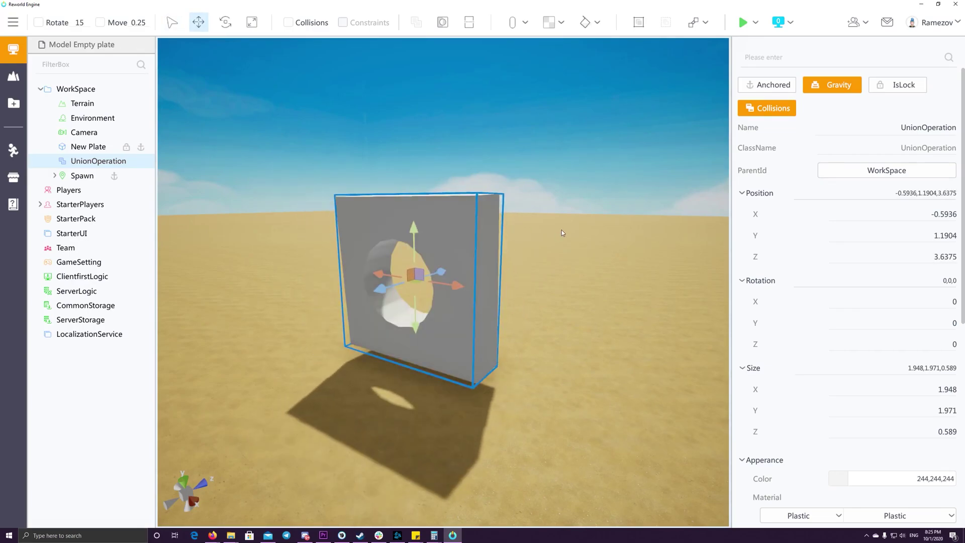
- Give the holed block the Wood DarkColorPlank material and the orange-brown color 213,115,61
click(558, 26)
click(566, 71)
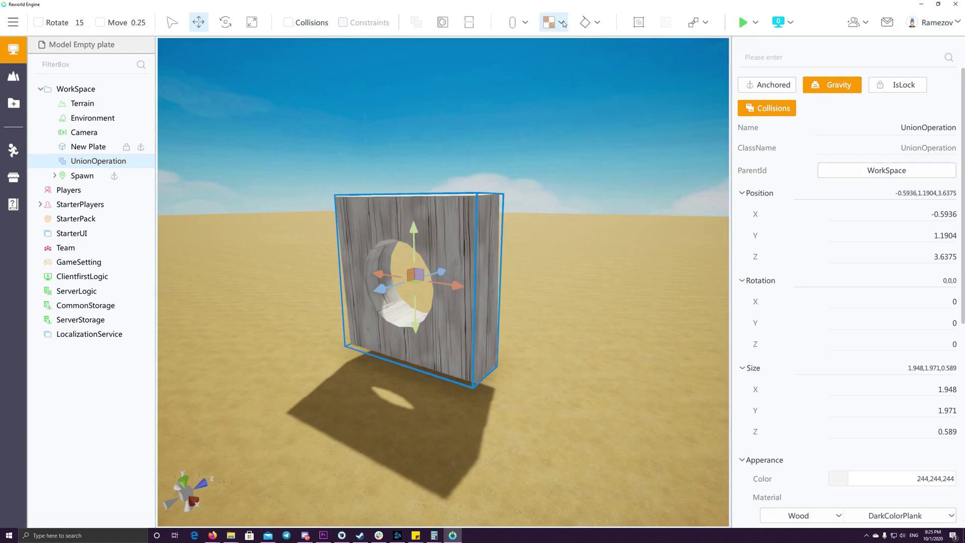
click(601, 26)
click(607, 122)
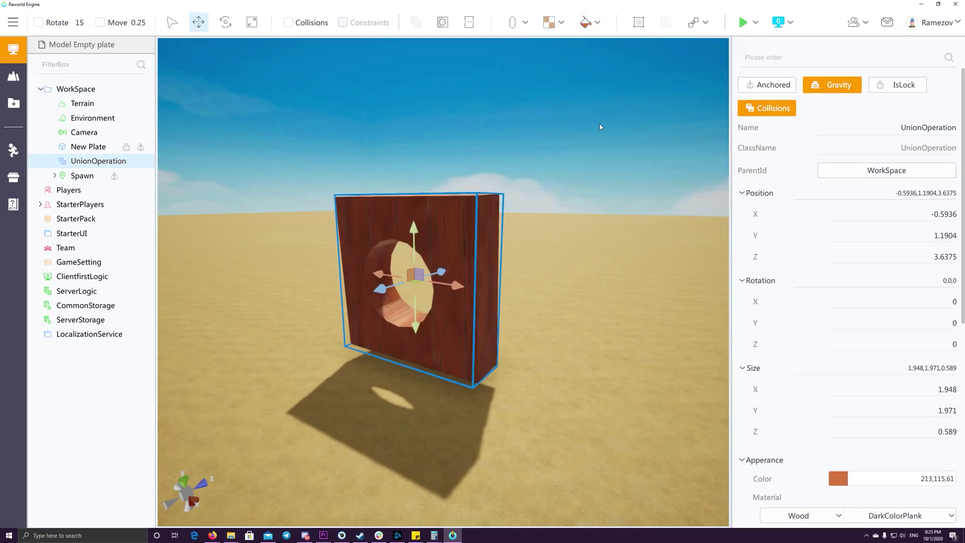
- Try the yellow colors 239,184,56 and 248,217,109 on the wooden block, ending with pink 255,148,148
click(598, 23)
click(596, 120)
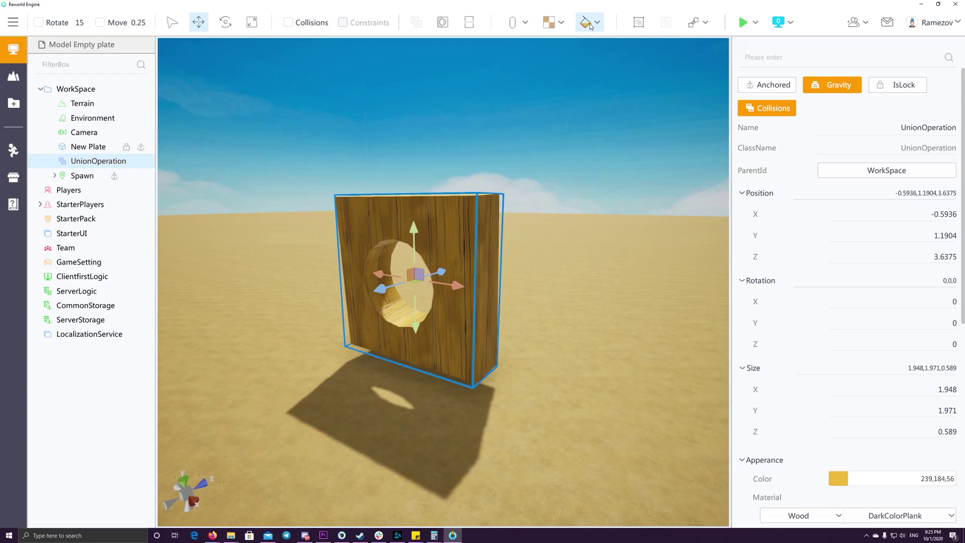
click(598, 24)
click(617, 117)
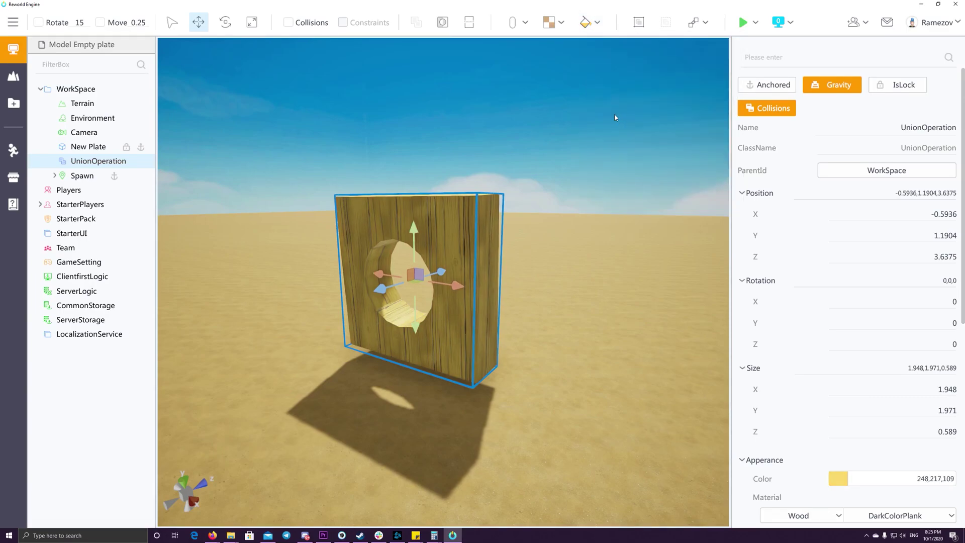
click(598, 24)
click(687, 117)
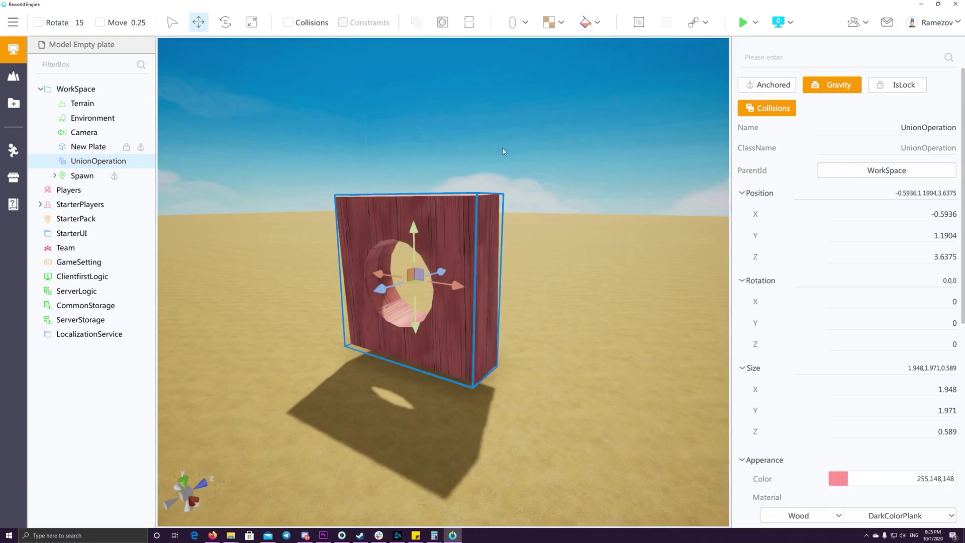
- Try Plastic on the holed block, ending with Lithoidal DiagonalMarble in the dark color 27,42,53
key(a)
mouse_move(503, 149)
right_down()
mouse_move(580, 147)
mouse_move(513, 142)
right_up()
key(w)
key(d)
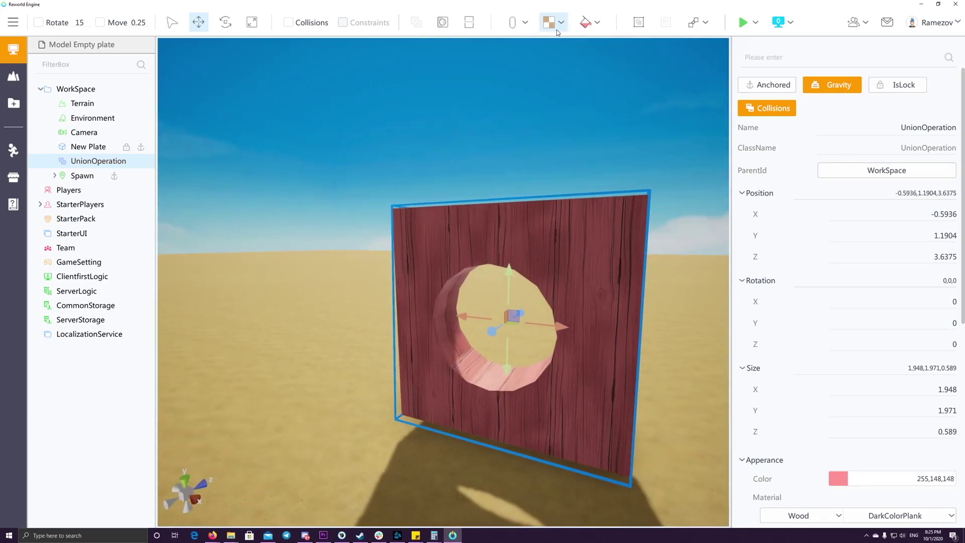
click(559, 29)
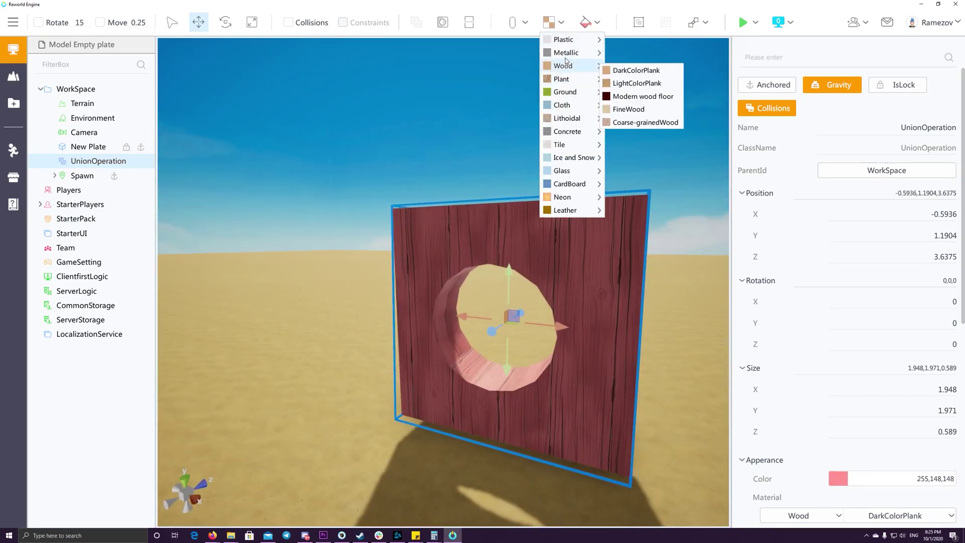
click(566, 55)
click(563, 25)
click(564, 41)
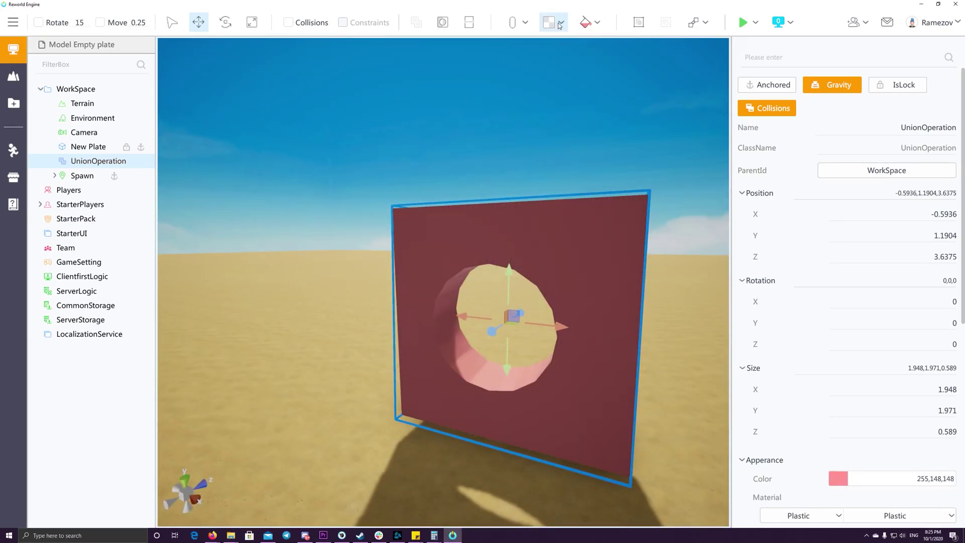
click(564, 23)
click(648, 119)
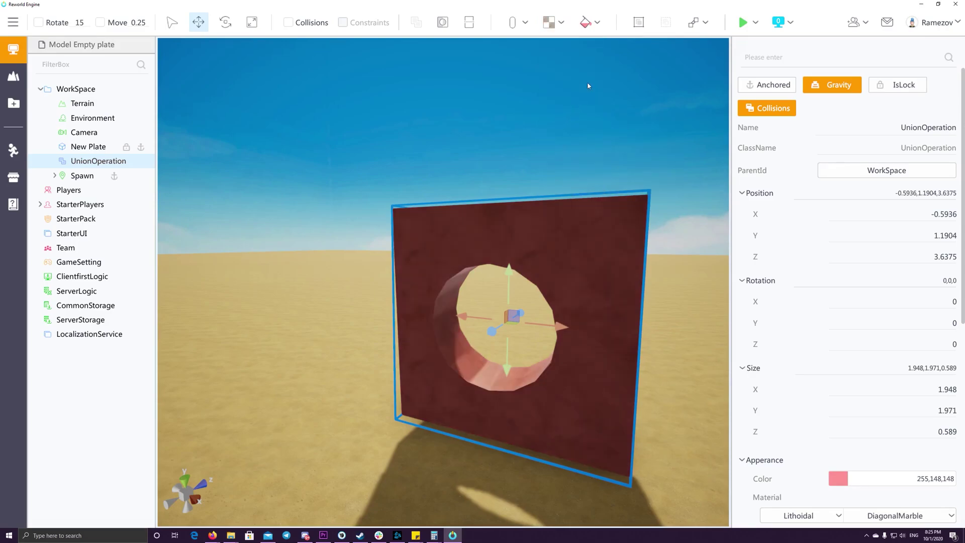
click(598, 26)
click(659, 164)
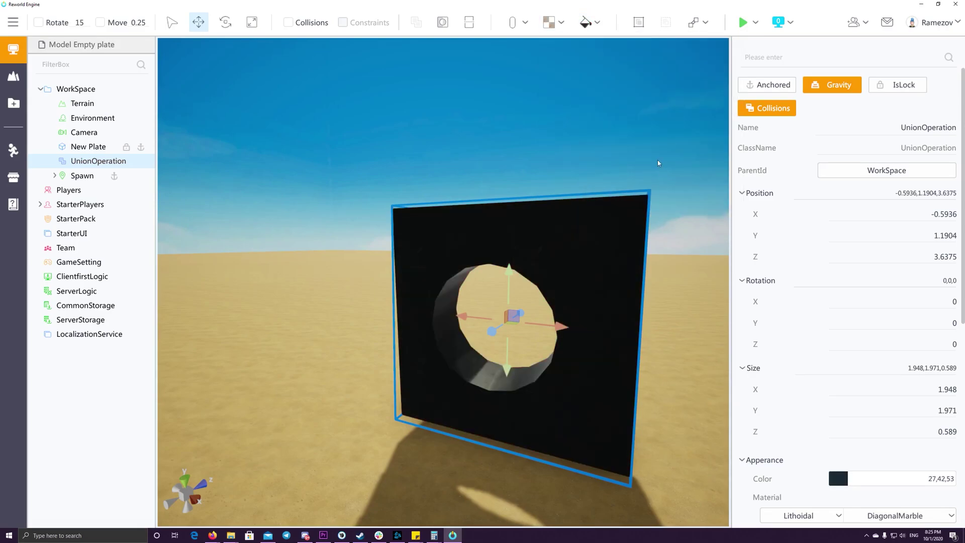
- Change the holed block's material to Glass and its color to cyan 0,255,255
click(553, 22)
click(567, 170)
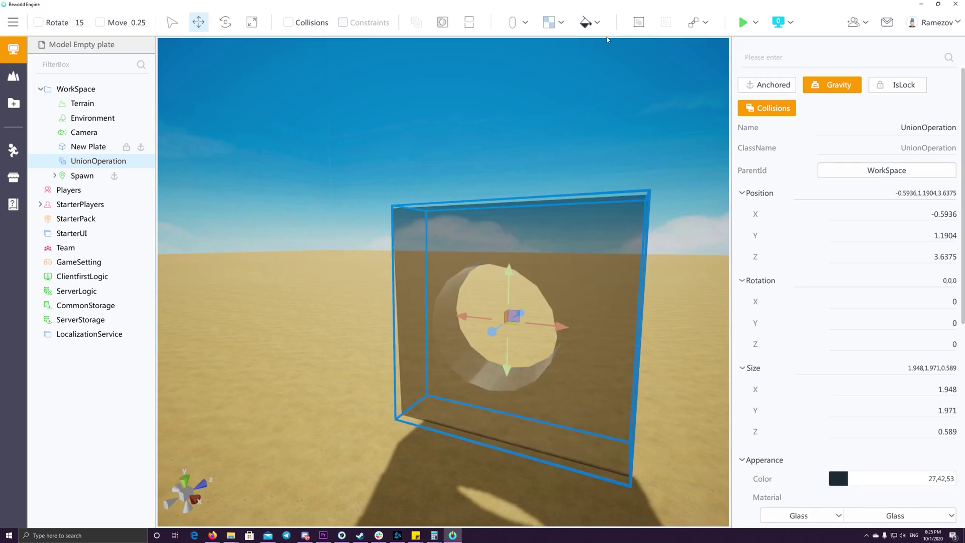
click(597, 23)
click(645, 69)
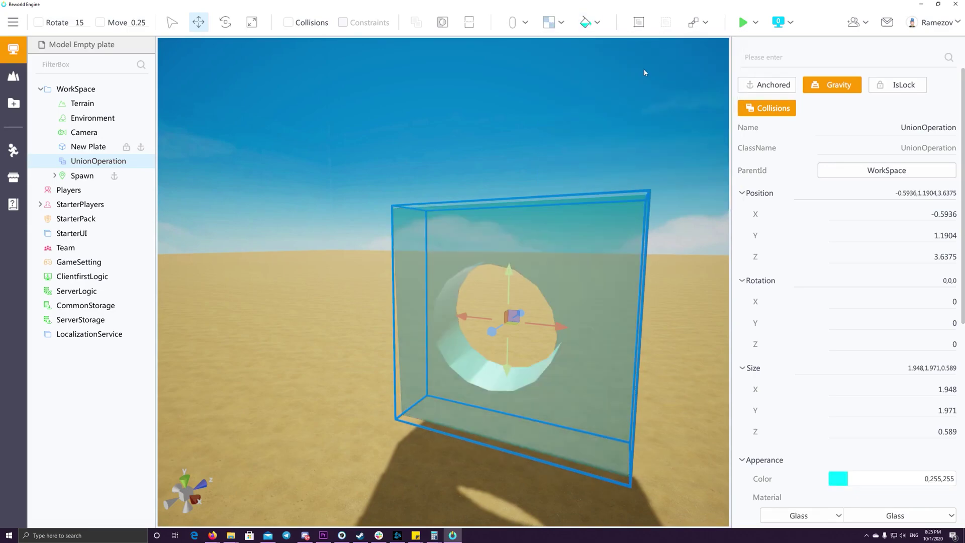
- Apply the CardBoard BlueWallPaper material to the holed block
click(562, 25)
mouse_move(569, 183)
click(628, 184)
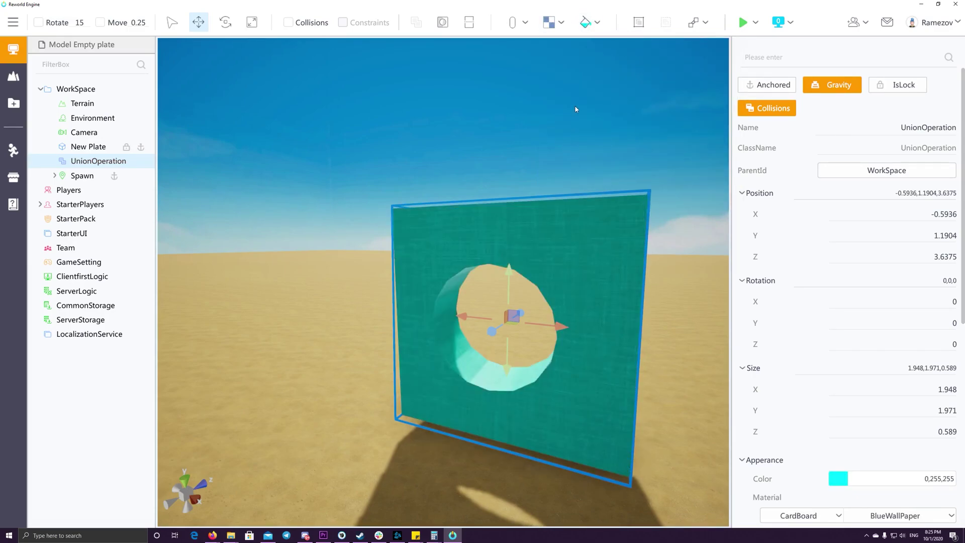
- Change the holed block to Neon and try several glow colors, including 27,42,53, ending with red 255,0,0
click(561, 24)
click(566, 187)
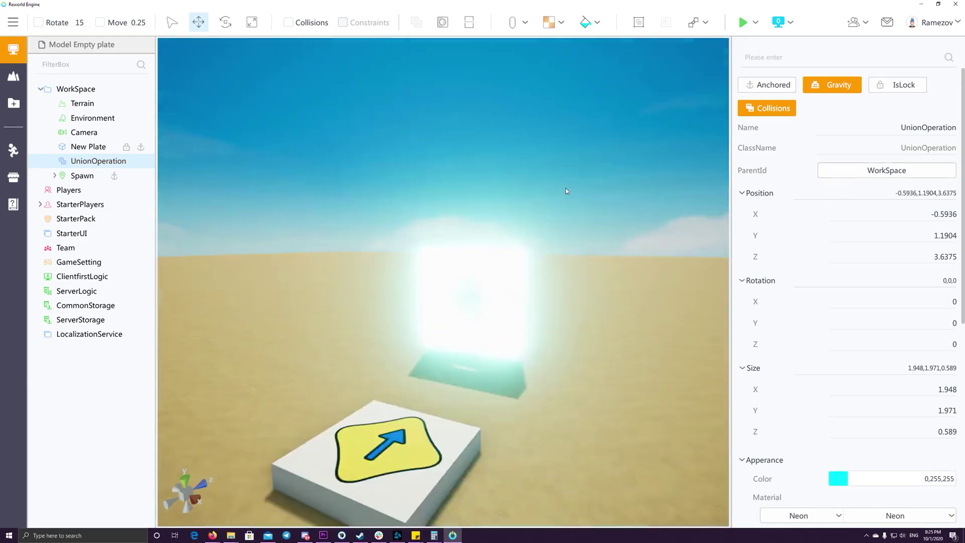
click(588, 22)
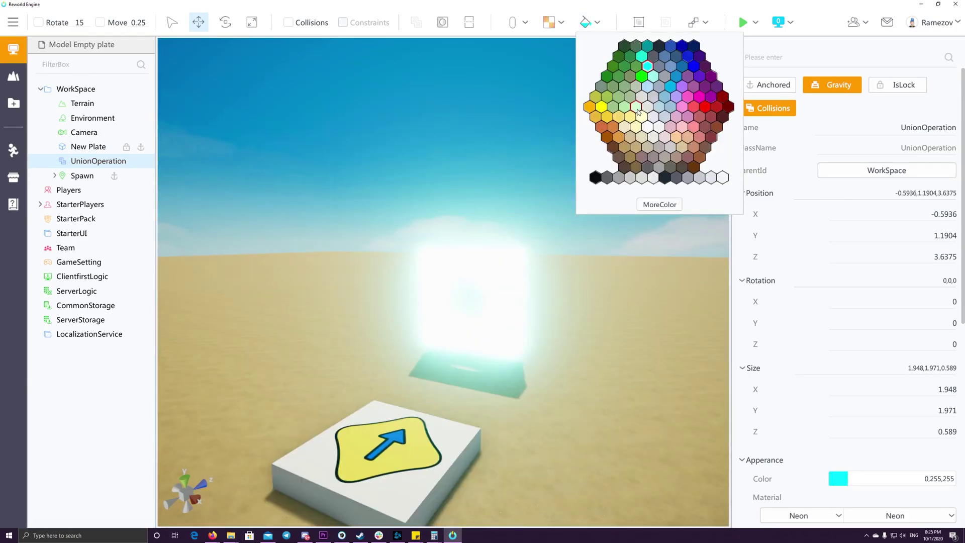
click(665, 160)
click(597, 23)
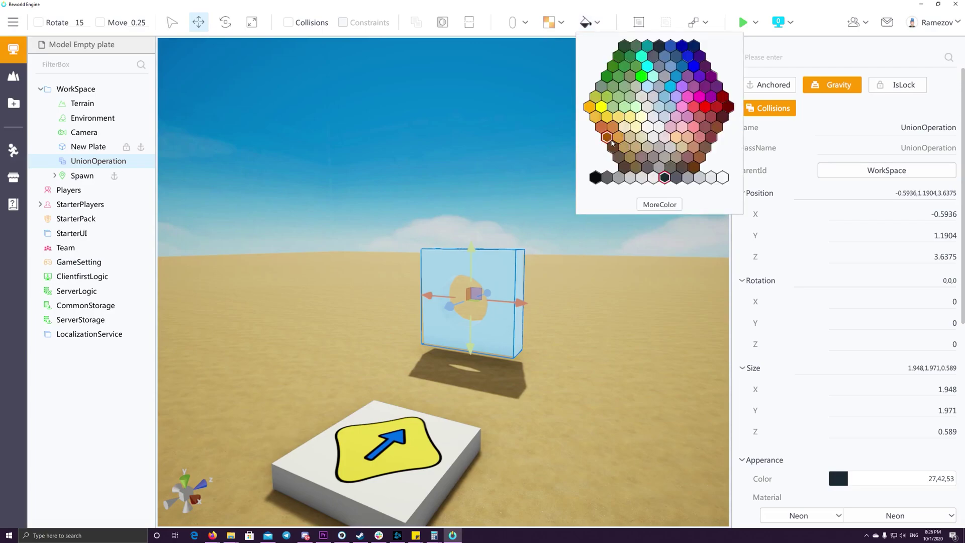
click(607, 137)
click(597, 22)
click(709, 107)
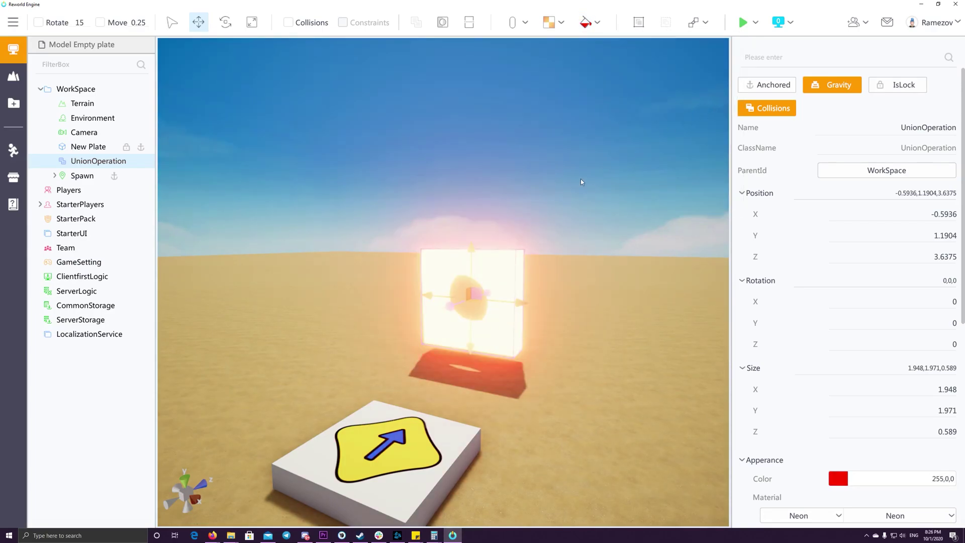
right_drag(580, 182, 581, 87)
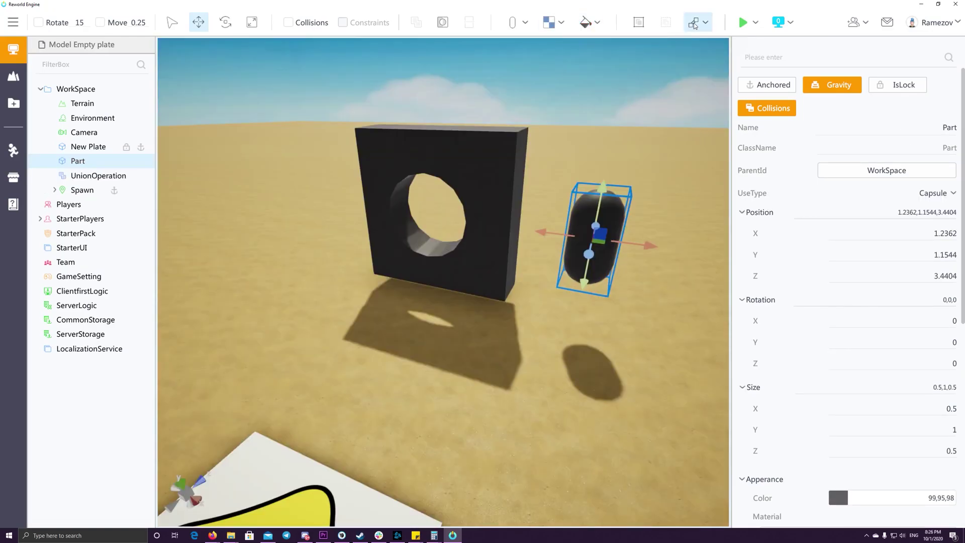
- Connect the side face of the holed block to the capsule beside it with a Rope joint
click(694, 23)
key(d)
key(w)
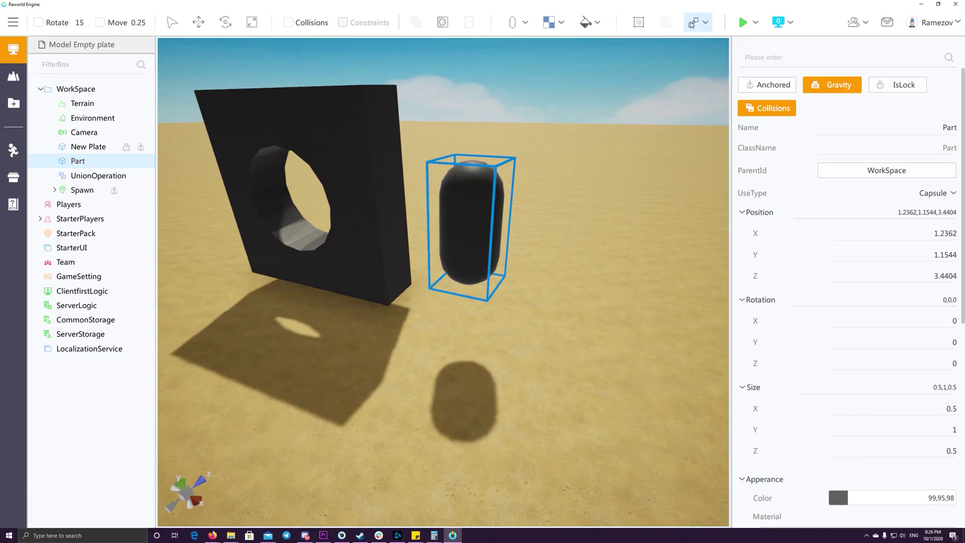
click(707, 26)
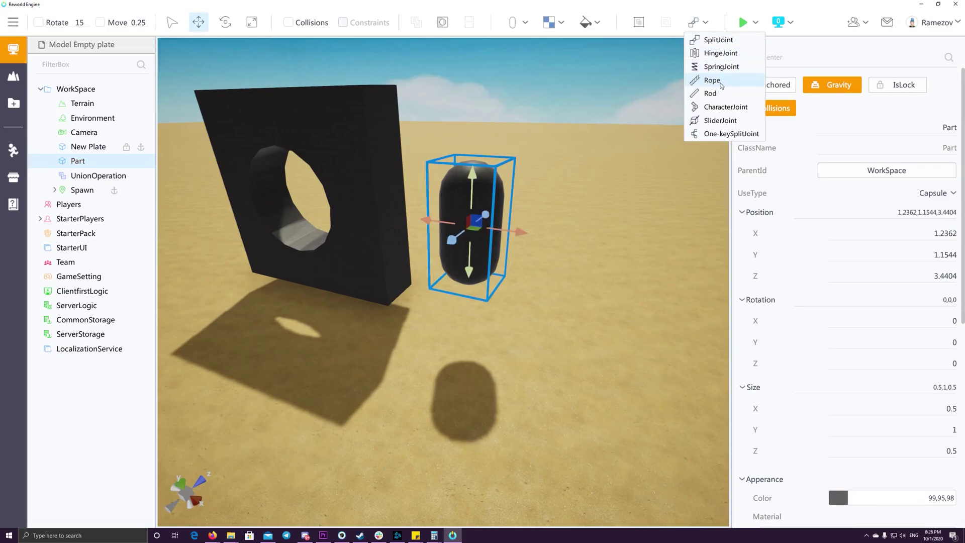
click(712, 80)
click(378, 190)
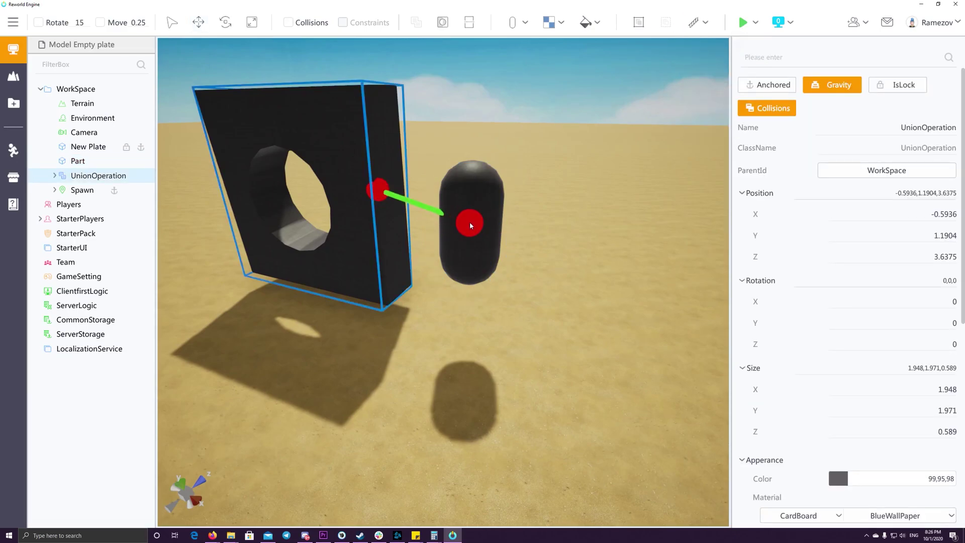
click(469, 222)
click(578, 117)
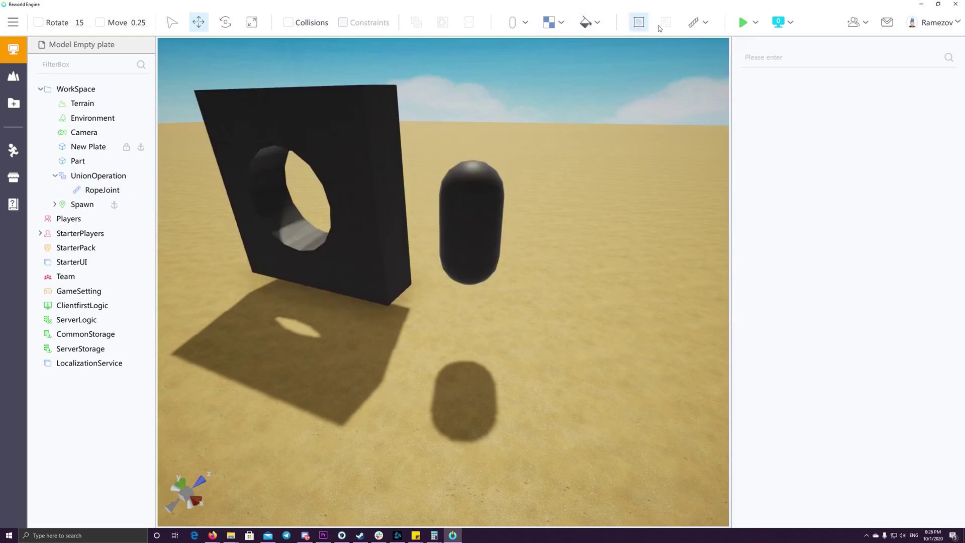
- Playtest the project and inspect how the roped block and capsule behave in the game
click(739, 23)
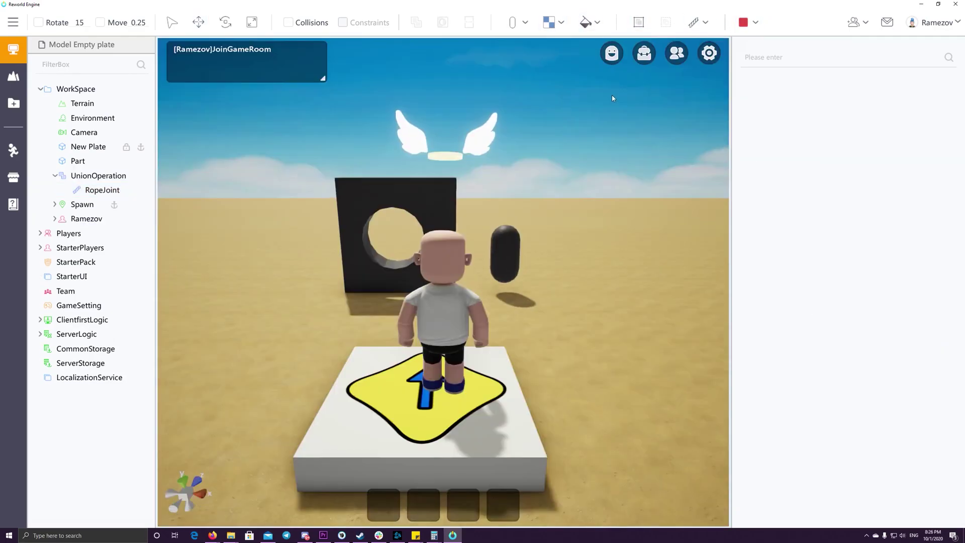
click(628, 216)
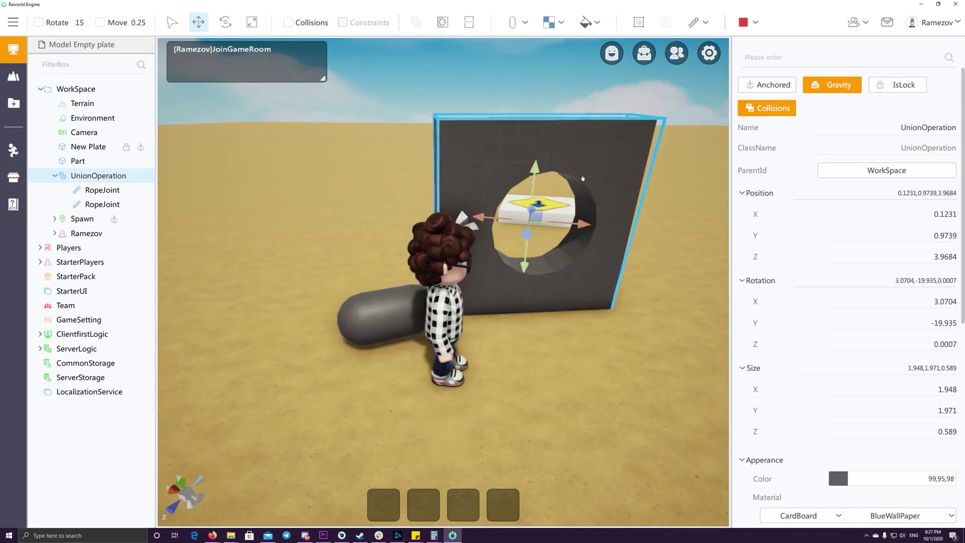
click(549, 377)
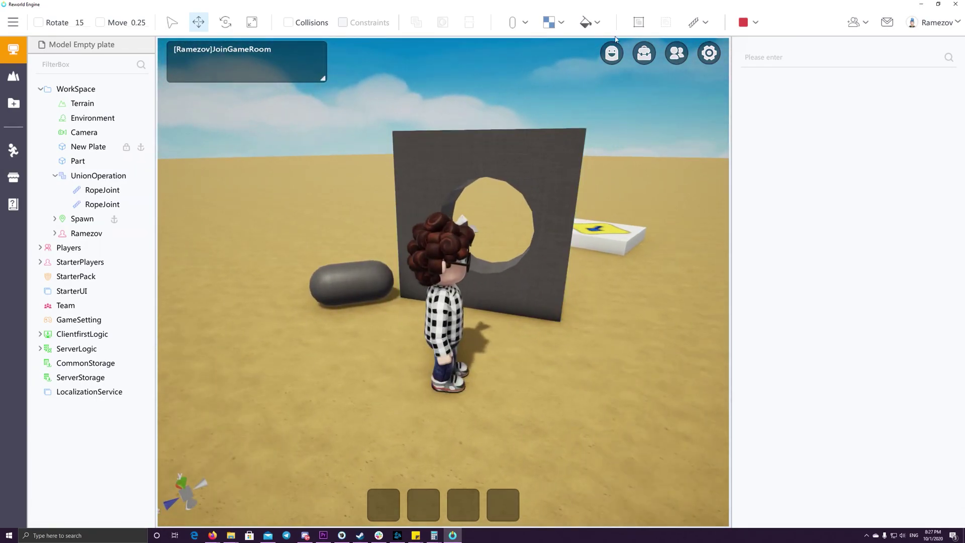
- Stop the playtest of the roped block and capsule project
click(743, 23)
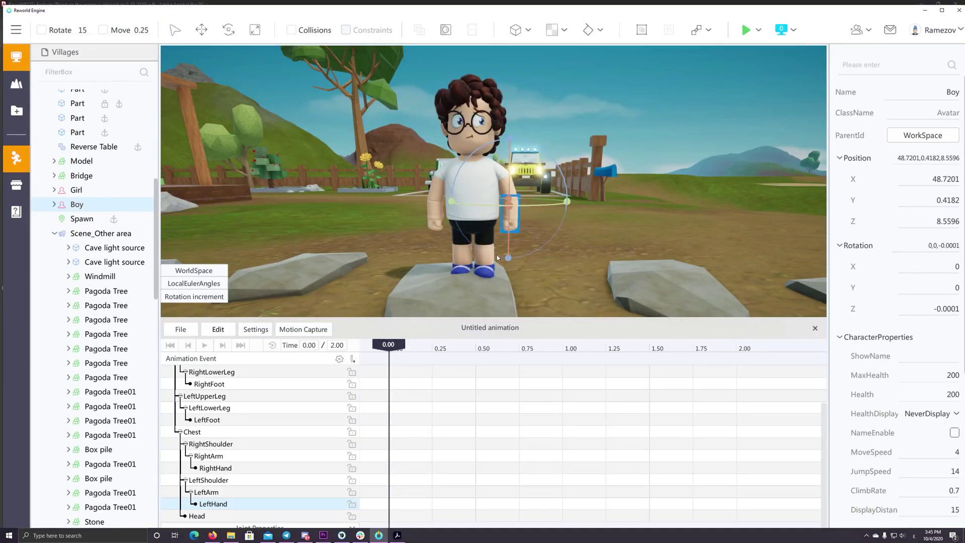
- Pose the Boy's left hand with a rotation at 0.00 and another at 0.25 on the animation timeline
drag(511, 243, 512, 173)
drag(400, 345, 440, 353)
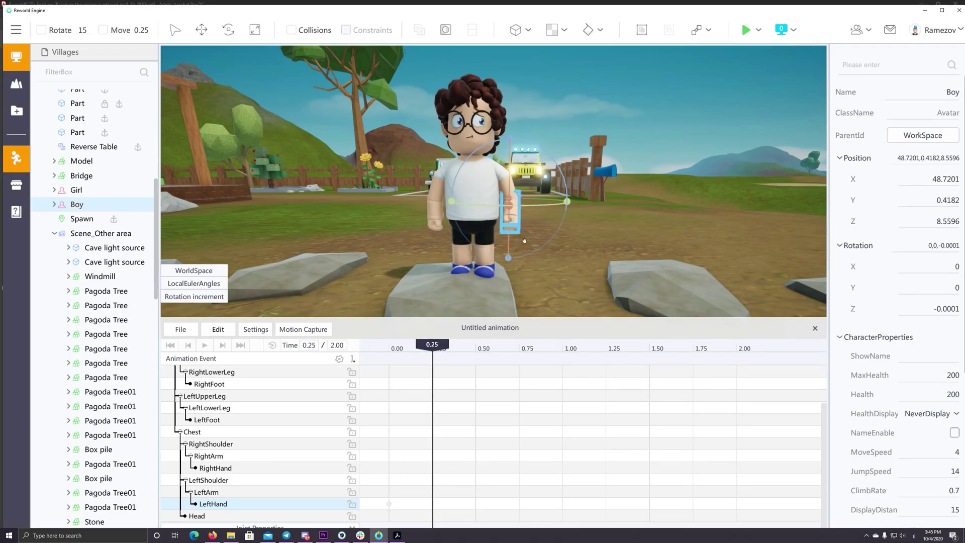
drag(507, 267, 512, 224)
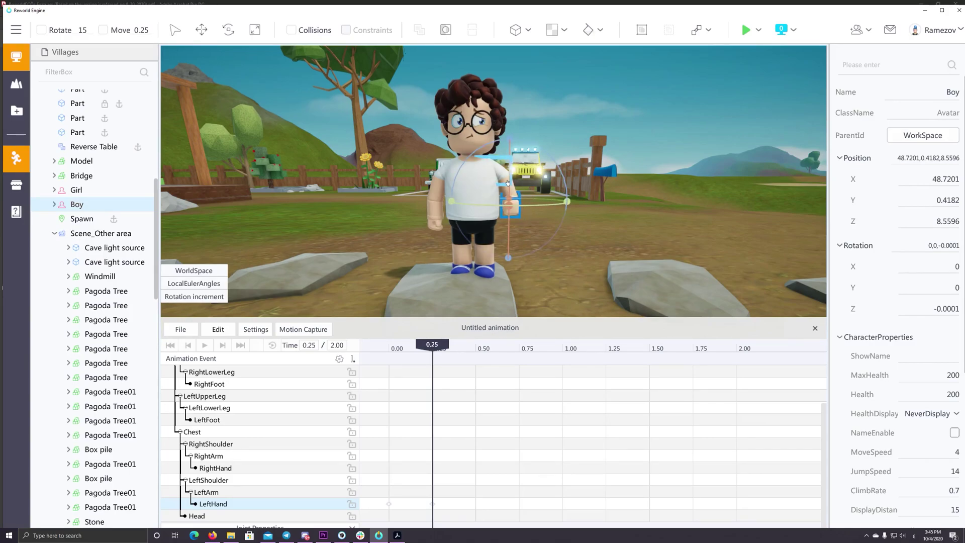
- Rotate the Boy's LeftArm outward at 0.25 and scrub the timeline to check the arm motion
click(508, 182)
click(517, 189)
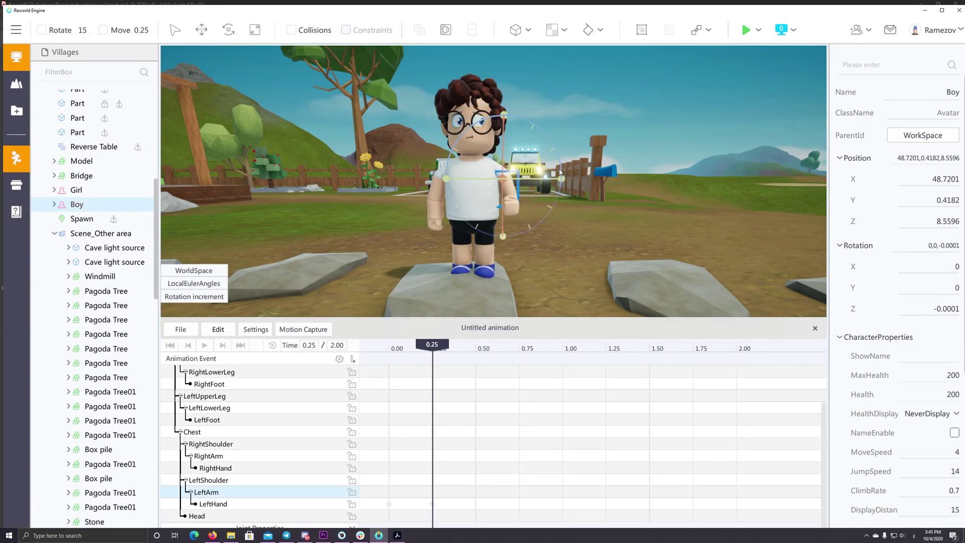
drag(564, 151, 557, 87)
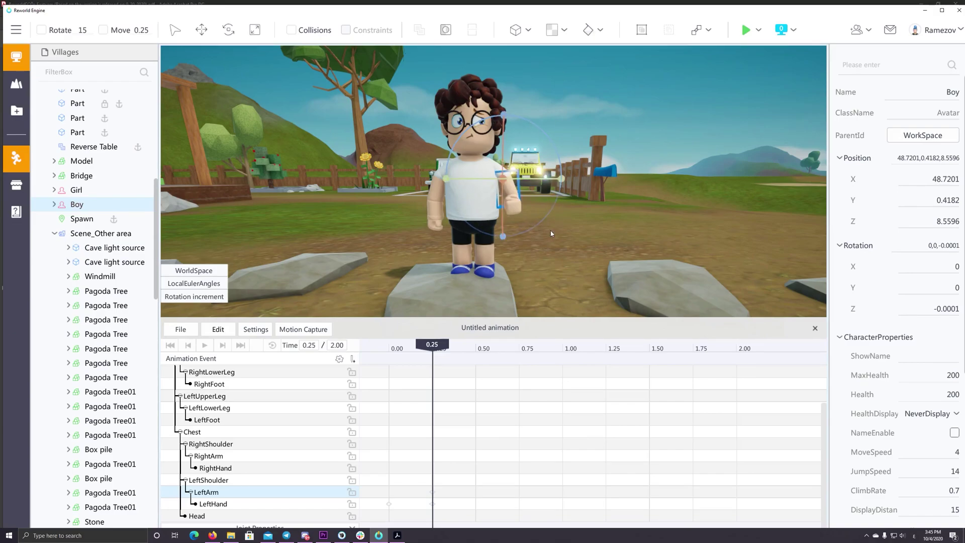
drag(559, 156, 561, 116)
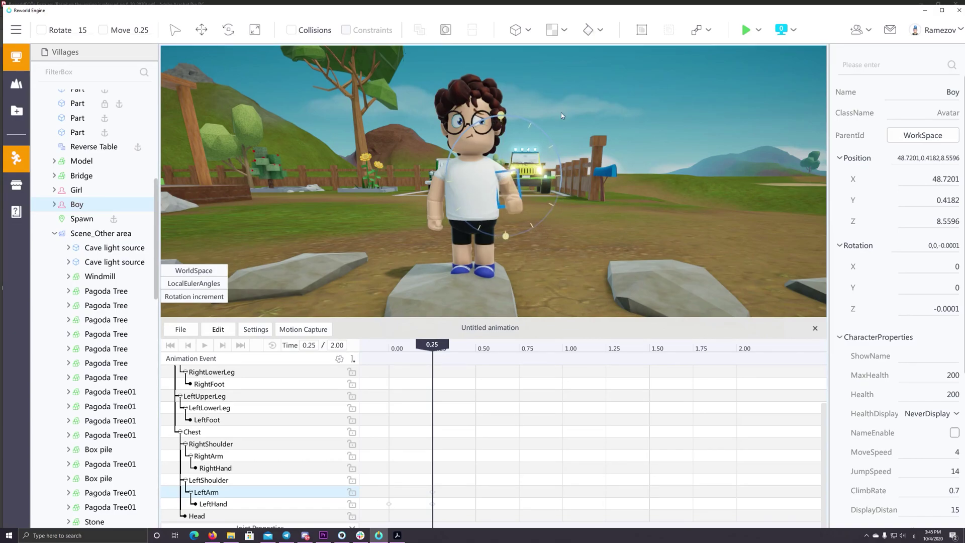
drag(473, 42, 42, 291)
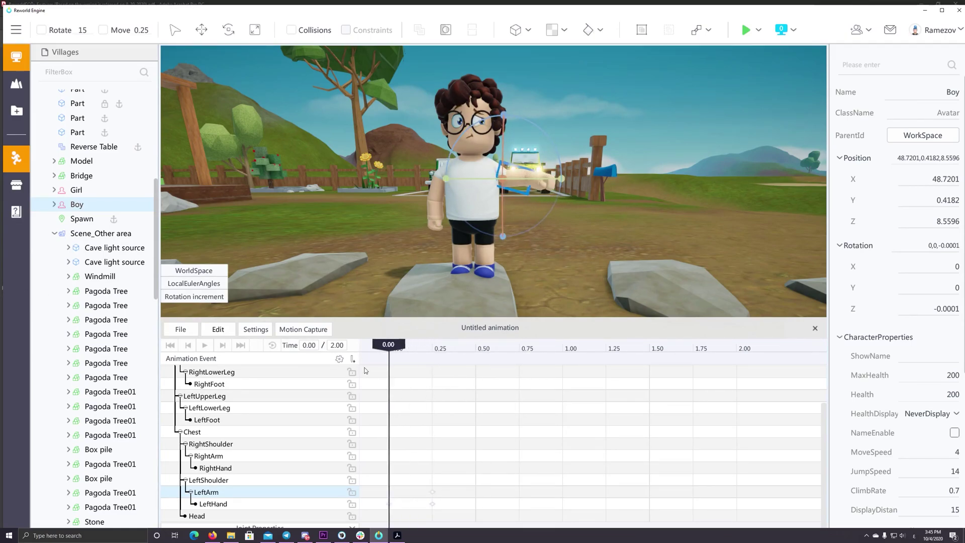
click(440, 391)
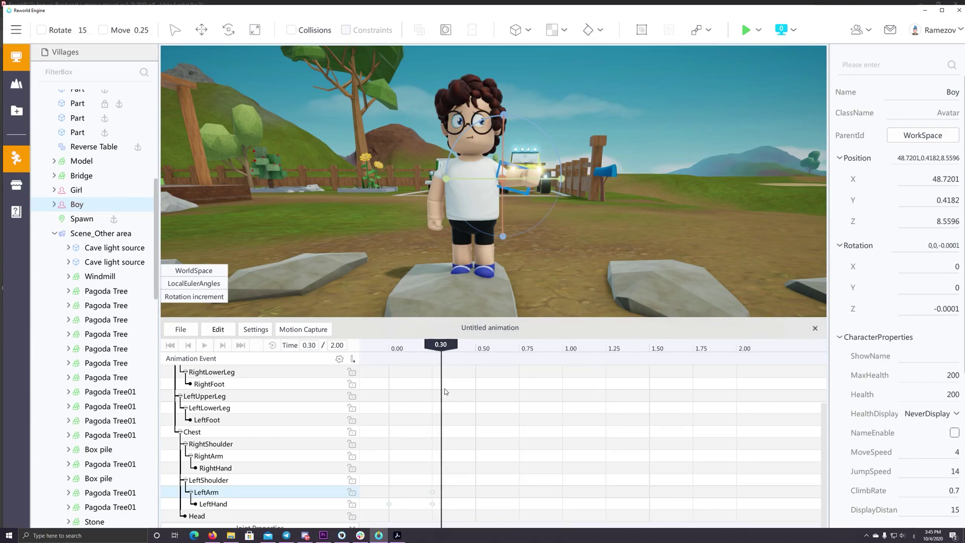
- Undo the last two arm edits and rotate the LeftArm again with the timeline at 0.00
key(ctrl+z)
key(ctrl+z)
drag(439, 347, 362, 361)
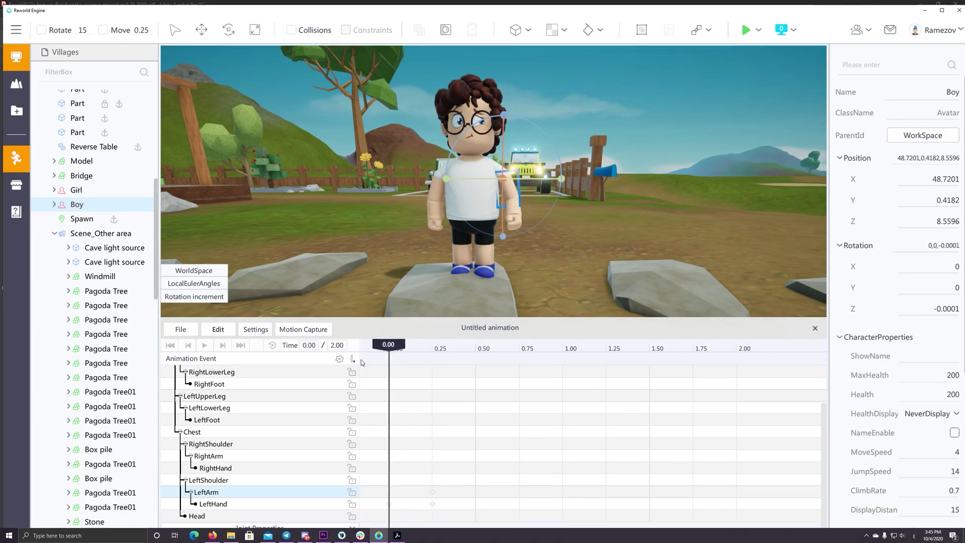
drag(558, 149, 482, 118)
drag(392, 347, 318, 360)
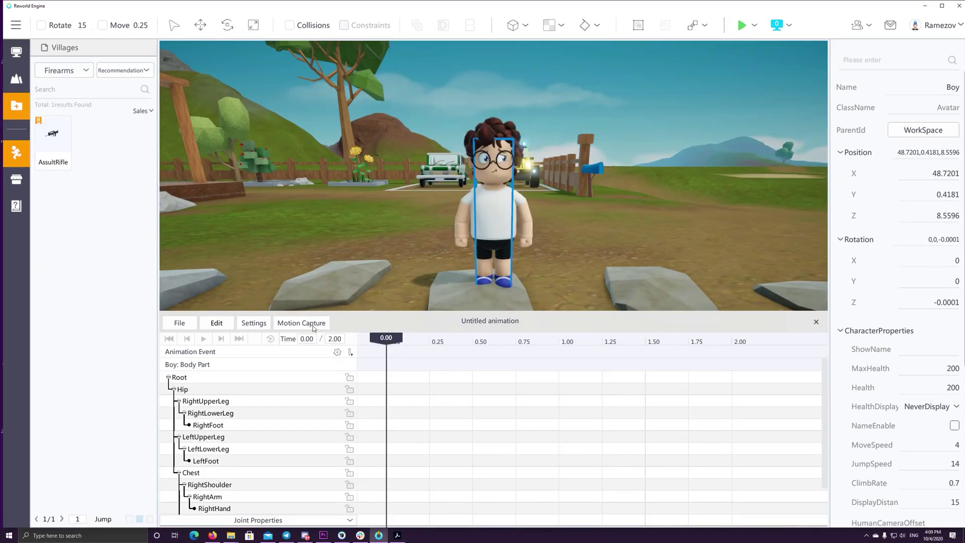
- Insert the desktop video VID_20201002_235729.mp4 into Motion Capture and try generating an animation for the Boy from it
click(301, 324)
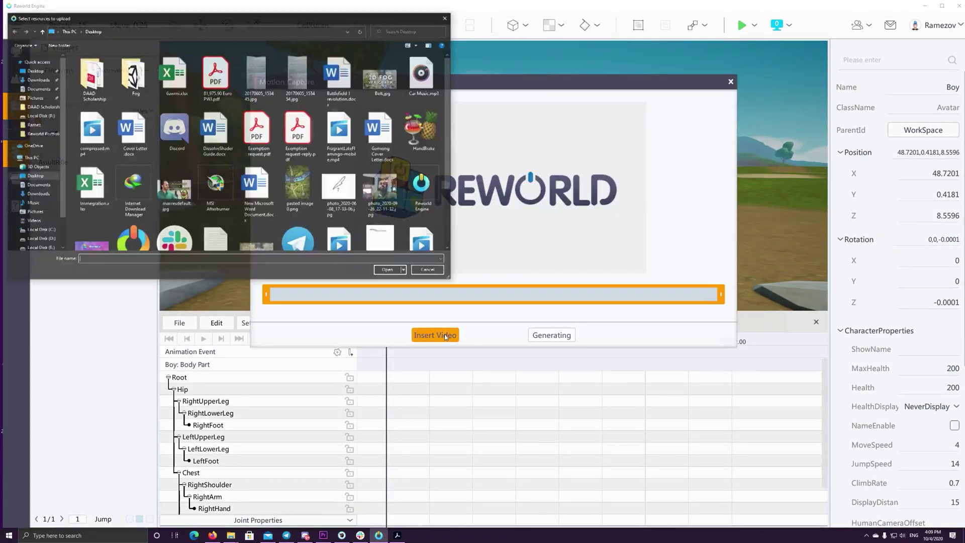
click(315, 183)
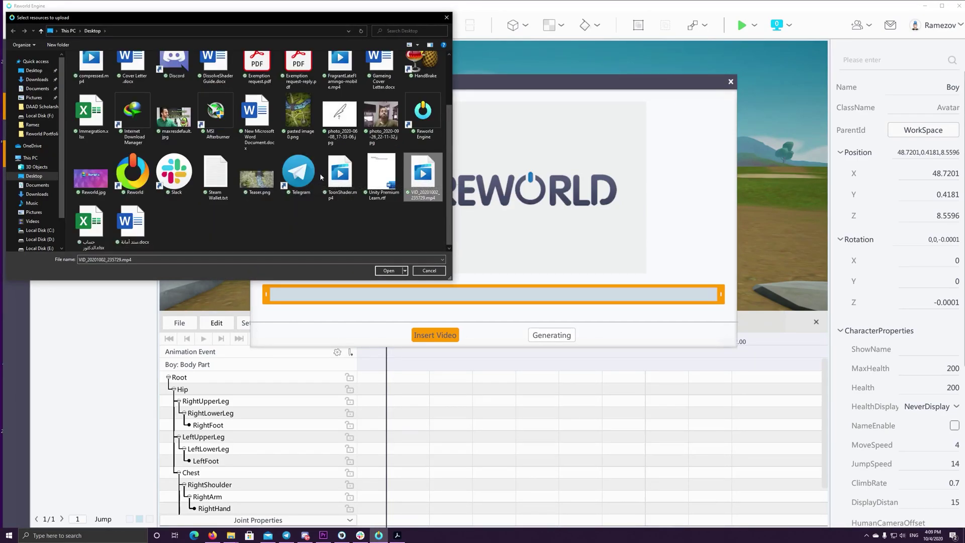
key(Return)
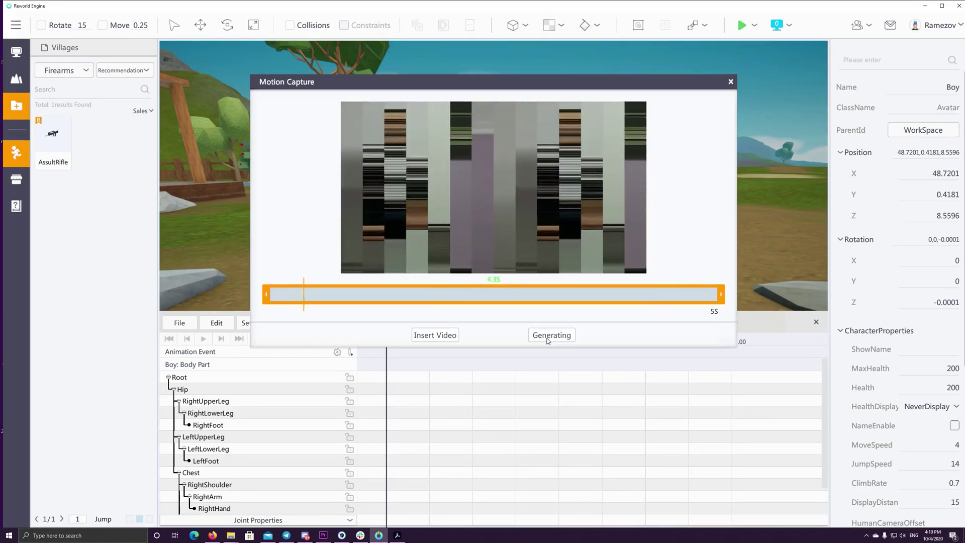
click(548, 336)
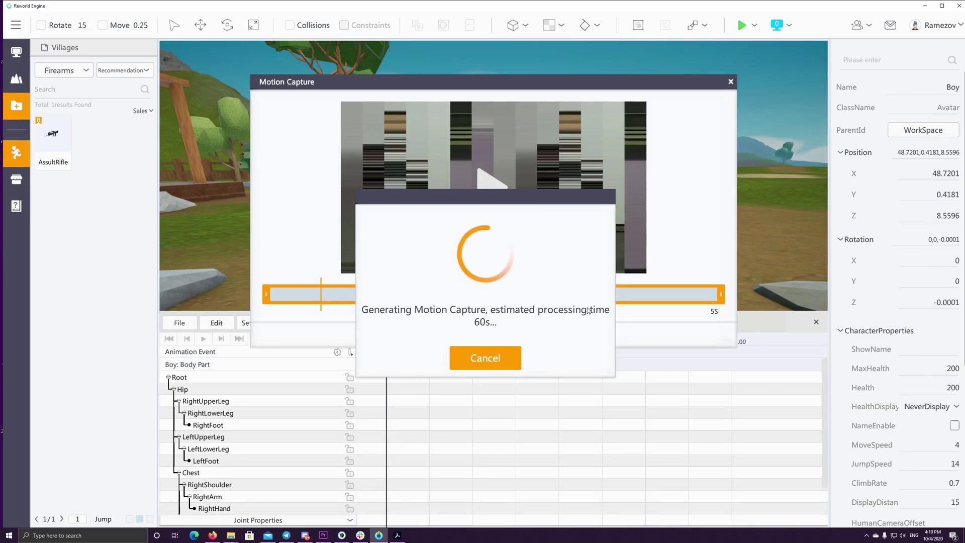
click(490, 358)
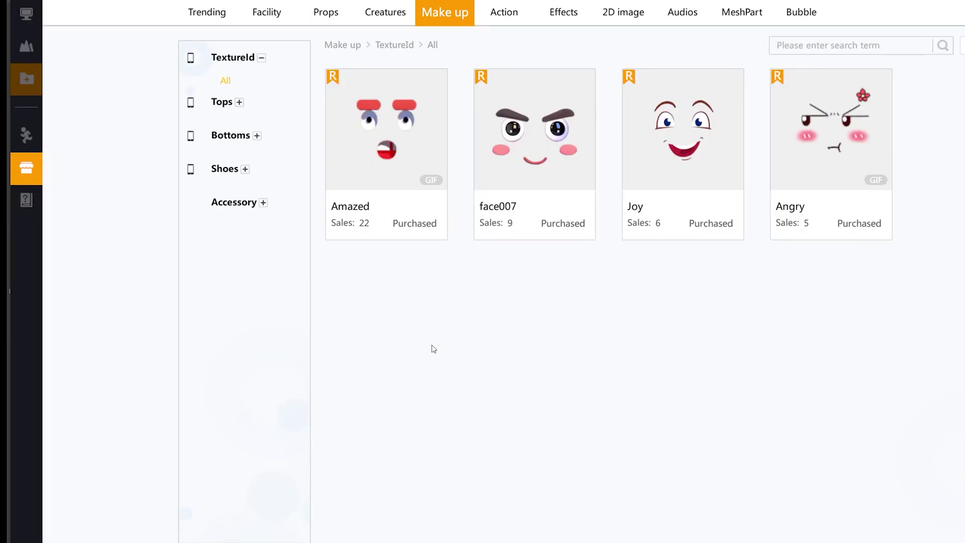
- View the details and face previews of the Amazed and Joy textures in the store's Make up category
click(396, 169)
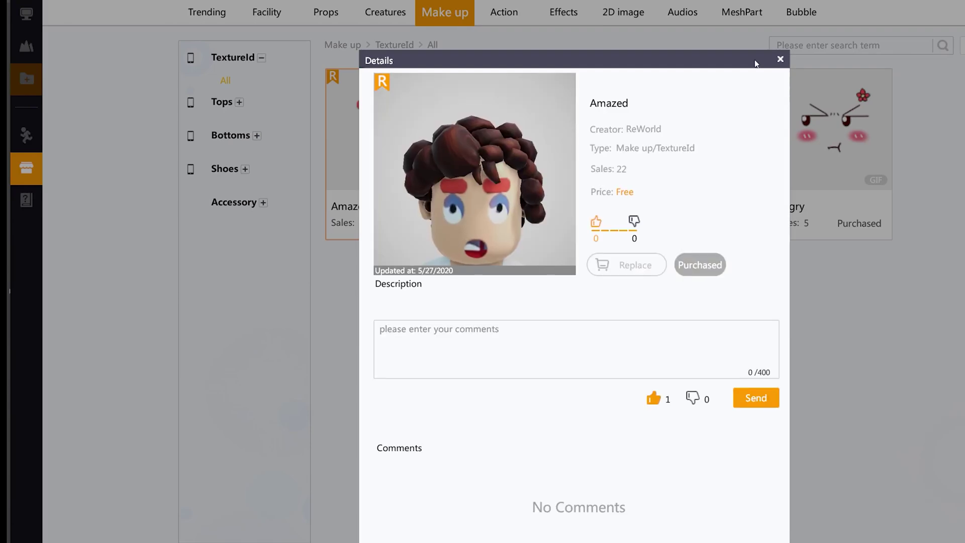
click(779, 62)
click(396, 130)
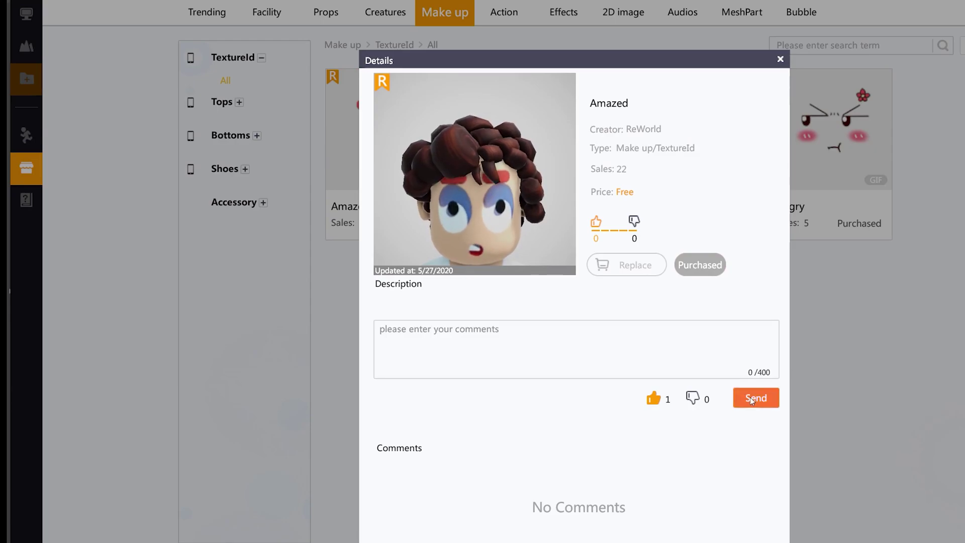
click(779, 60)
click(671, 171)
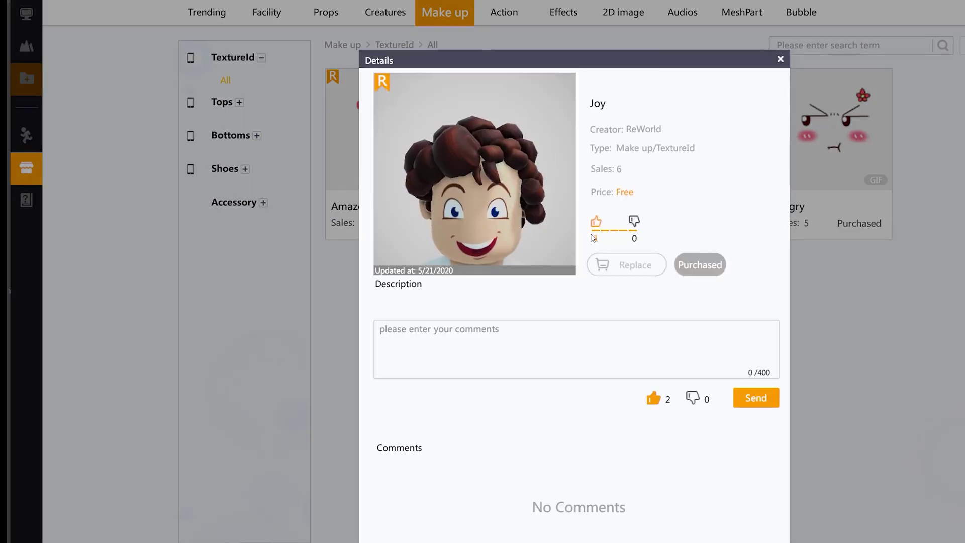
click(781, 61)
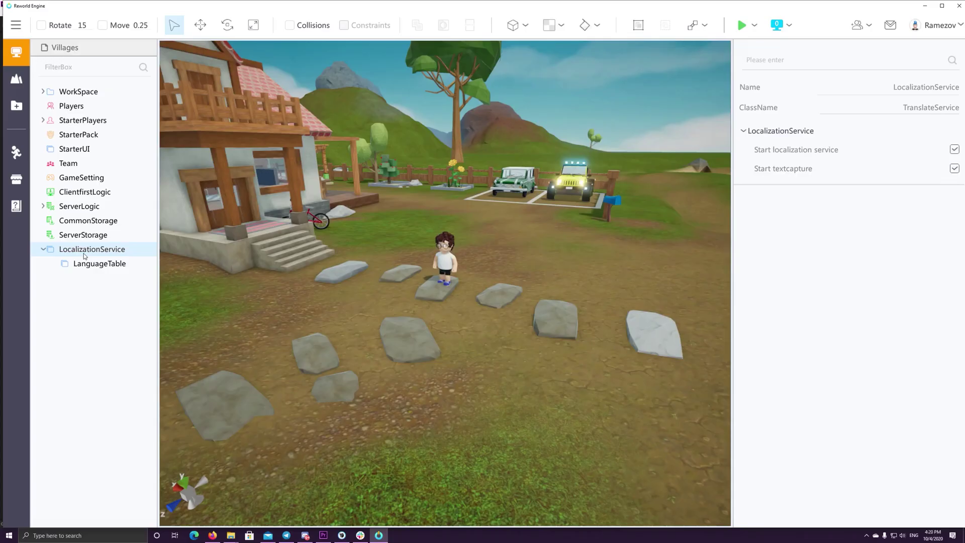
- Examine the LocalizationService options and its LanguageTable, then view the language table spreadsheet in Excel and close it
click(106, 268)
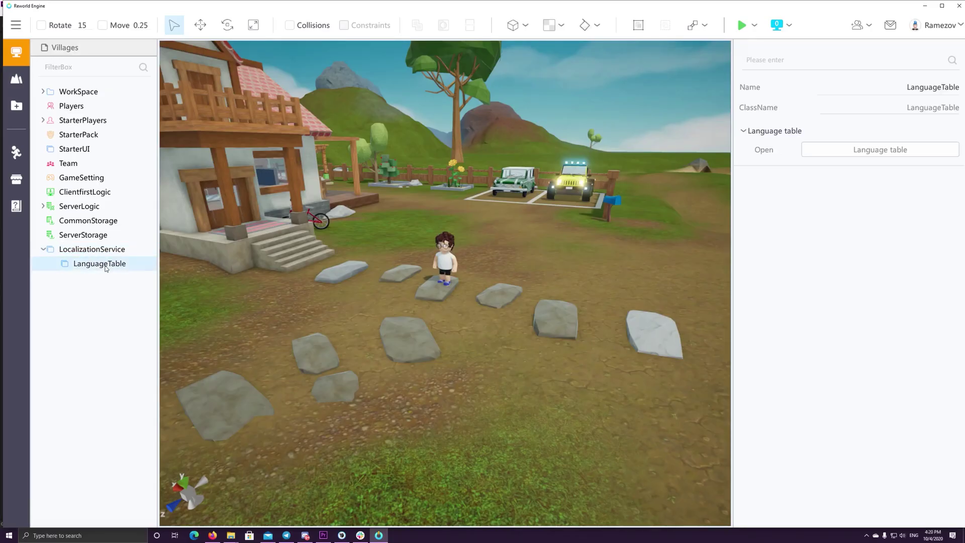
click(106, 251)
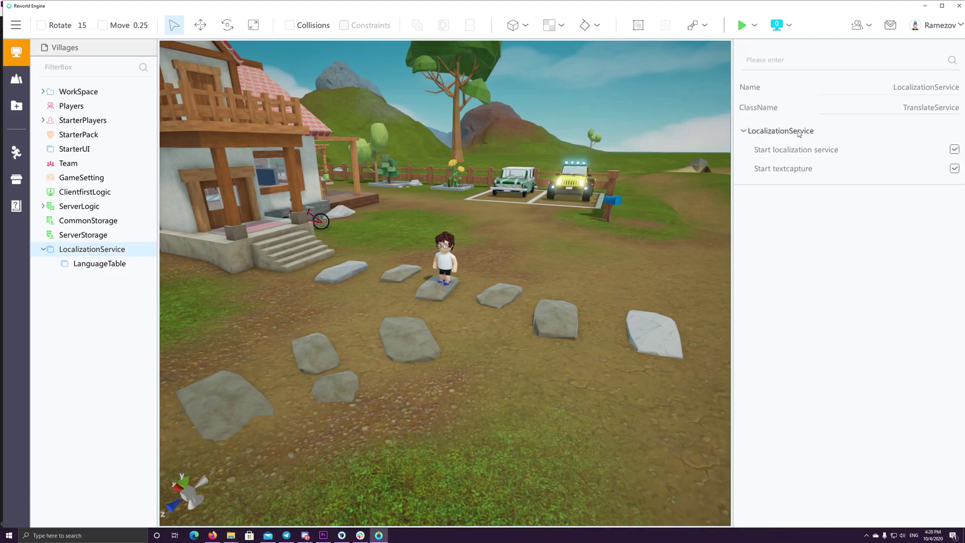
key(Down)
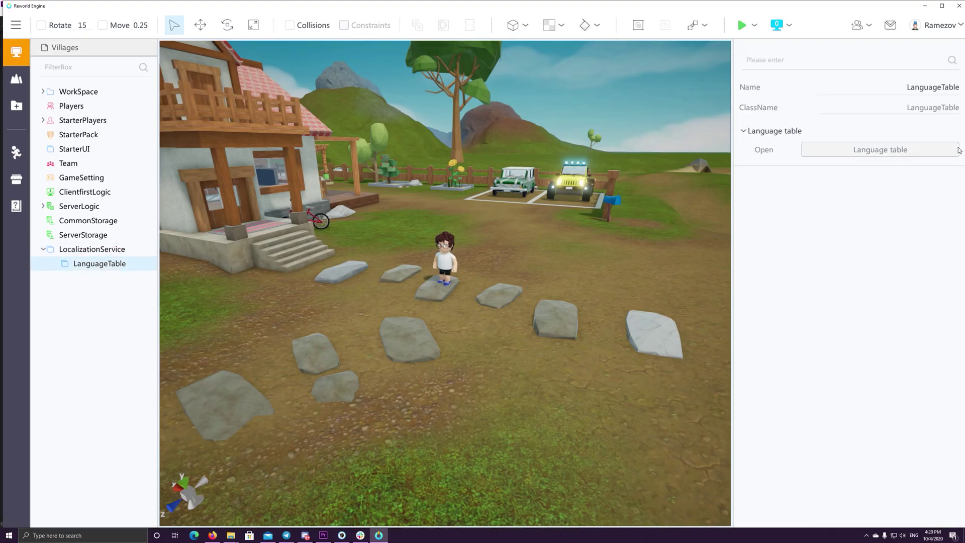
click(102, 251)
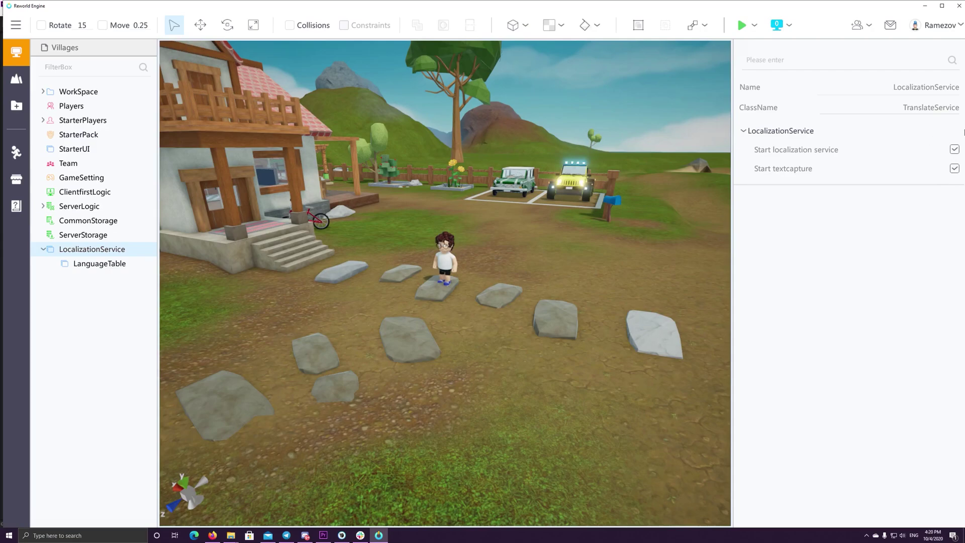
key(Down)
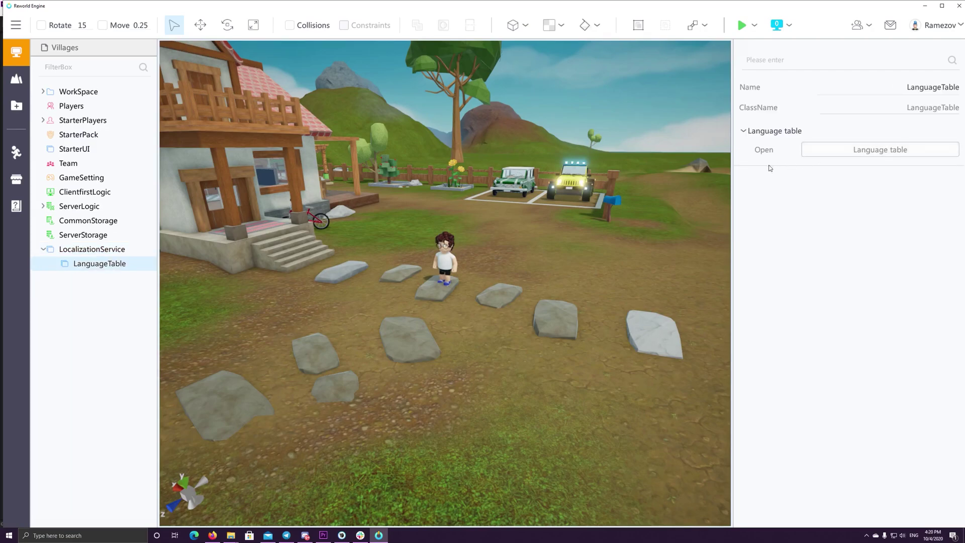
click(848, 154)
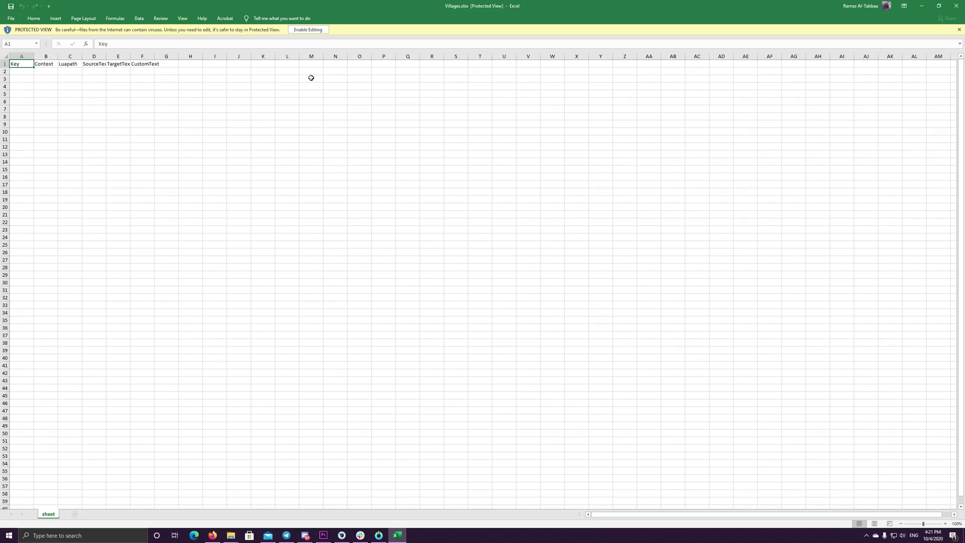
click(949, 9)
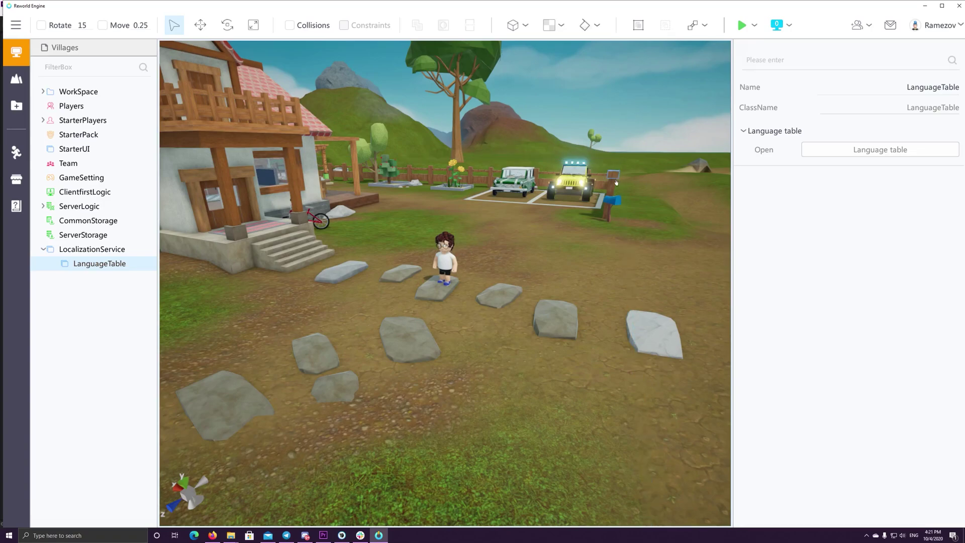
- In GameSetting, enable MiniMapTemplate and download the official Joystick and MiniMap templates
click(81, 178)
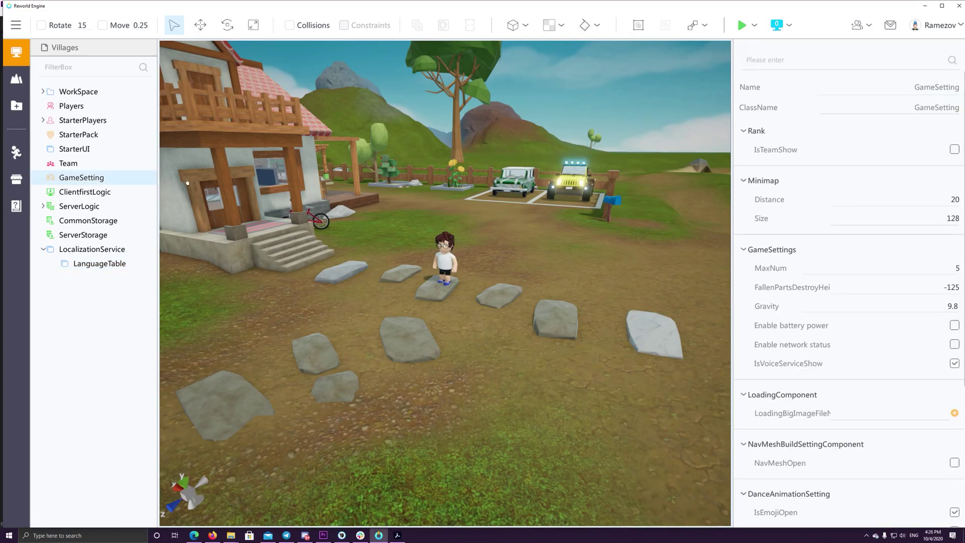
scroll(897, 98, down, 5)
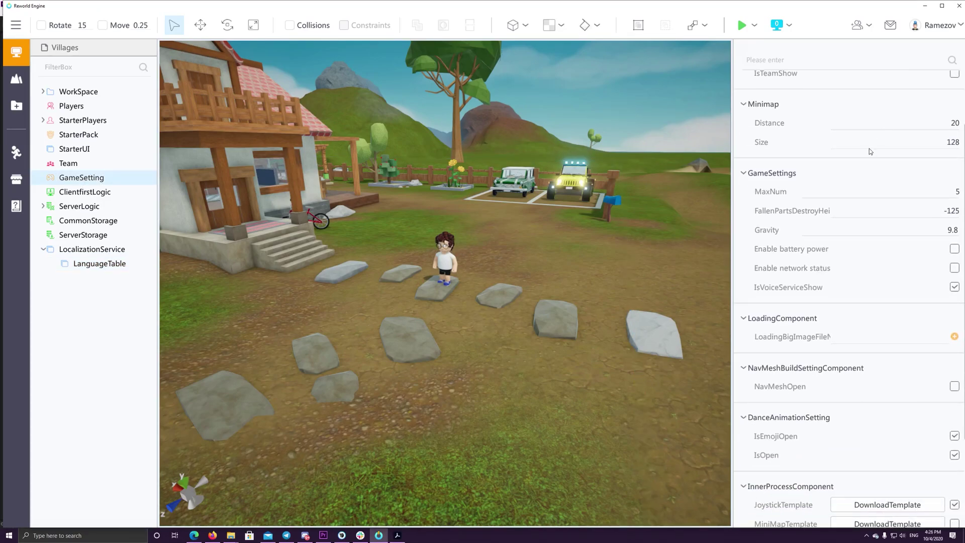
scroll(814, 282, down, 1)
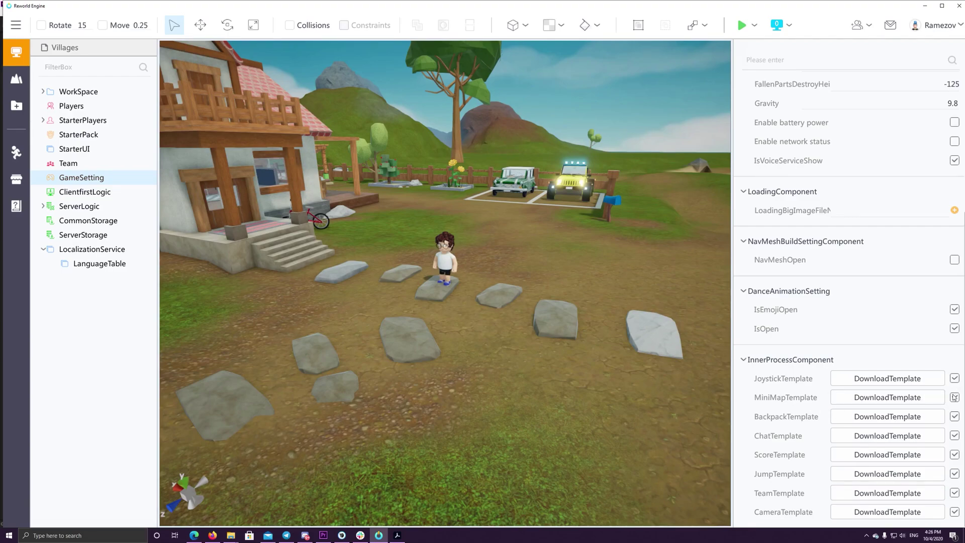
click(923, 382)
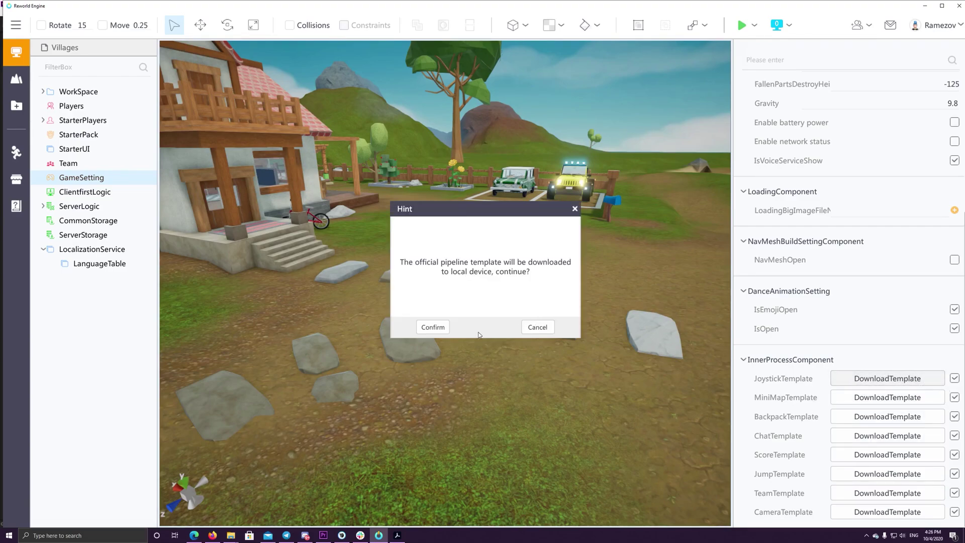
click(442, 325)
click(892, 402)
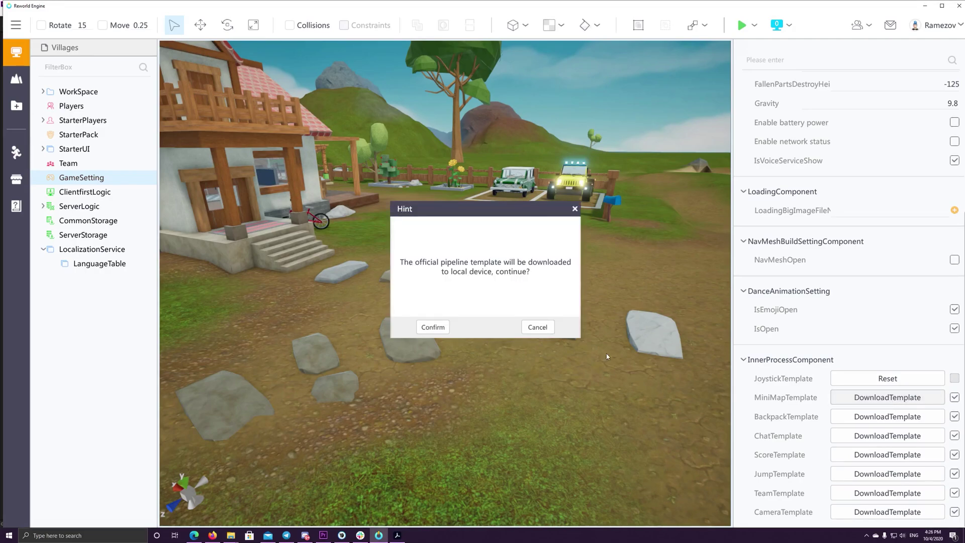
click(436, 330)
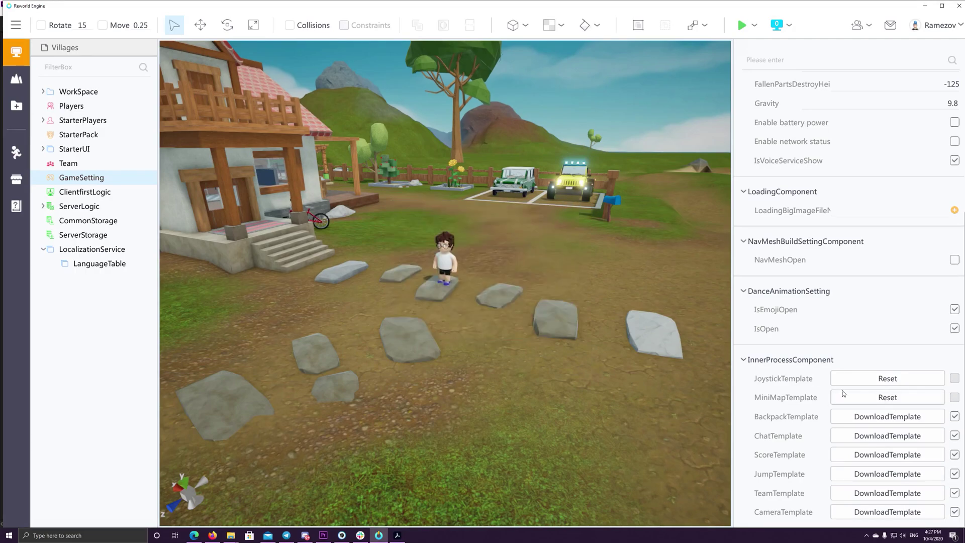
- Download the official Backpack, Chat, Score and Jump templates in the GameSetting inner process components
click(922, 426)
click(433, 327)
click(902, 441)
click(433, 327)
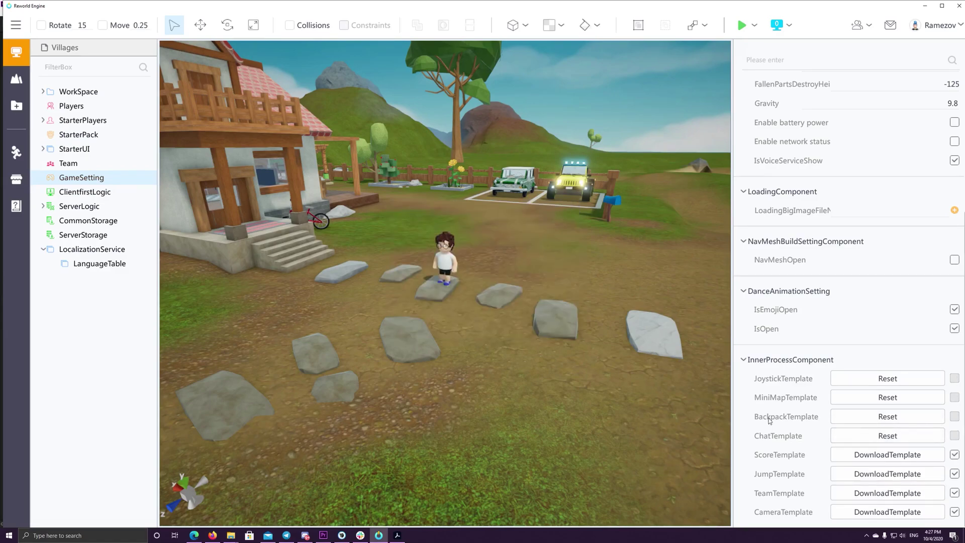
click(860, 455)
click(432, 328)
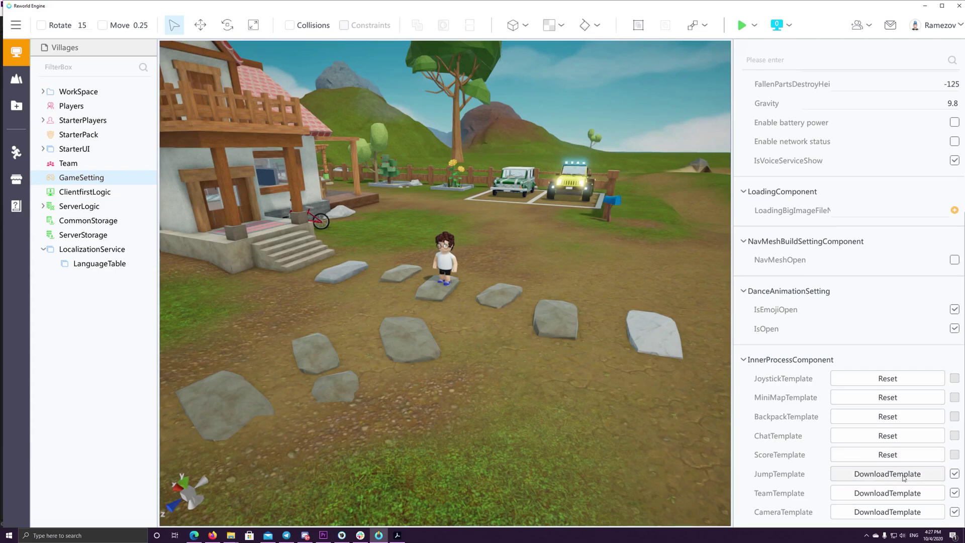
click(887, 473)
click(432, 327)
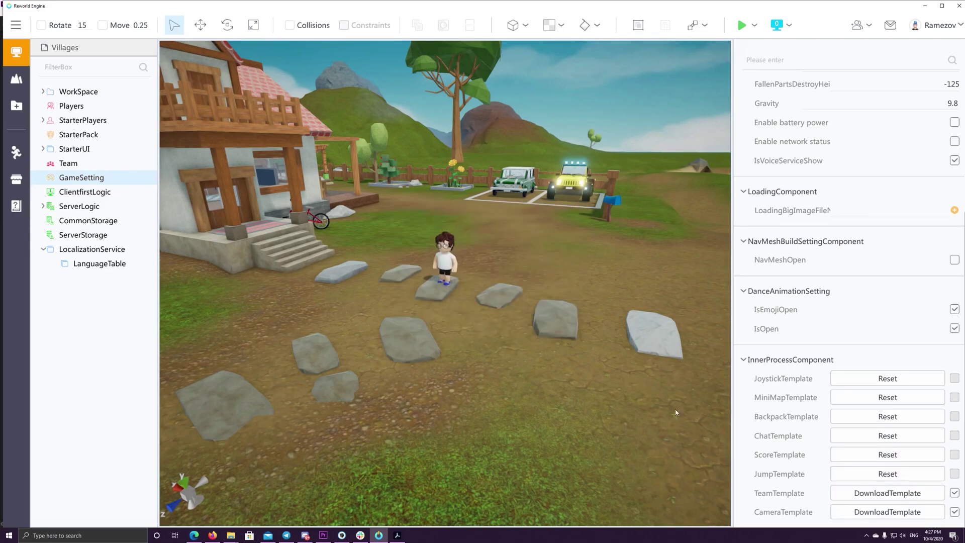
- Download the official Team and Camera templates in the GameSetting inner process components
click(856, 493)
click(417, 327)
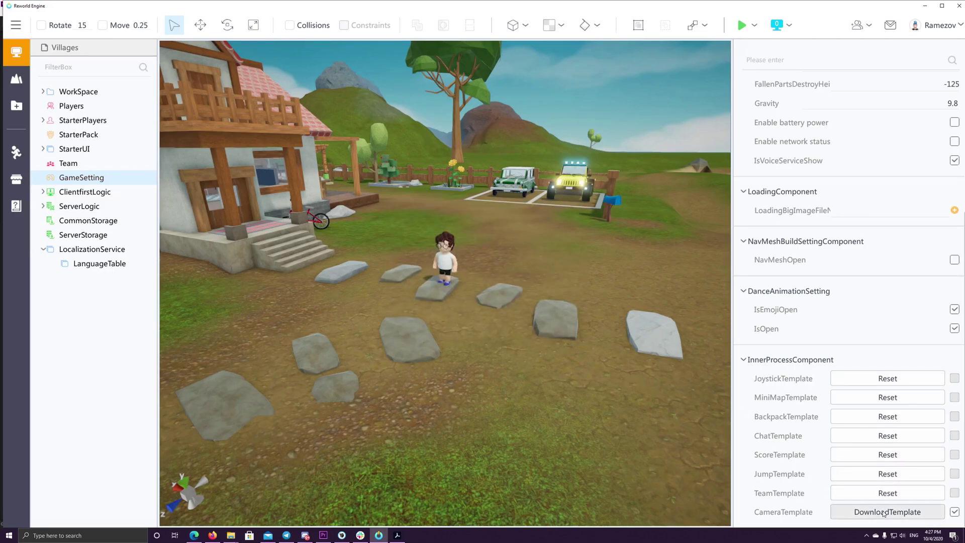
click(879, 512)
click(433, 327)
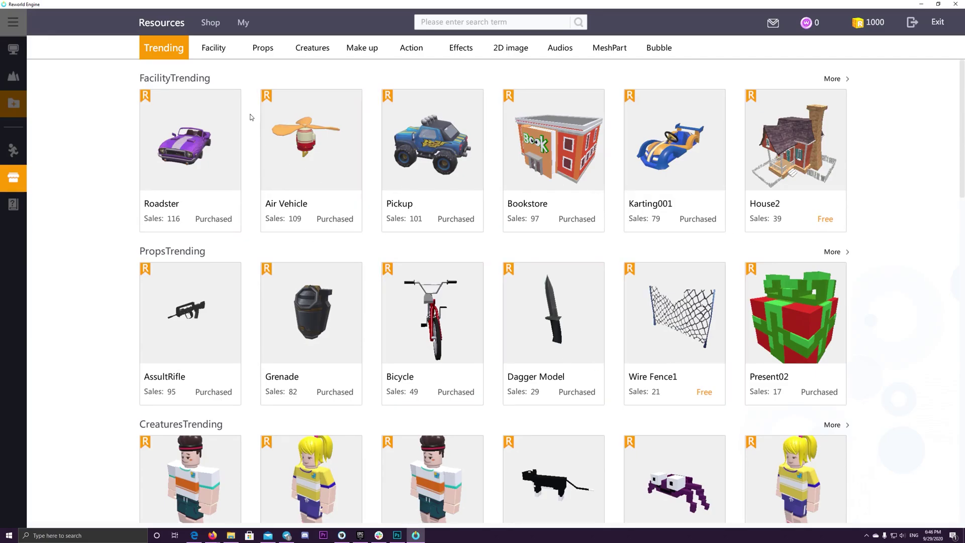
- Browse the Facility, Props and Creatures categories of the resource store and look through their models
click(214, 48)
scroll(452, 303, down, 3)
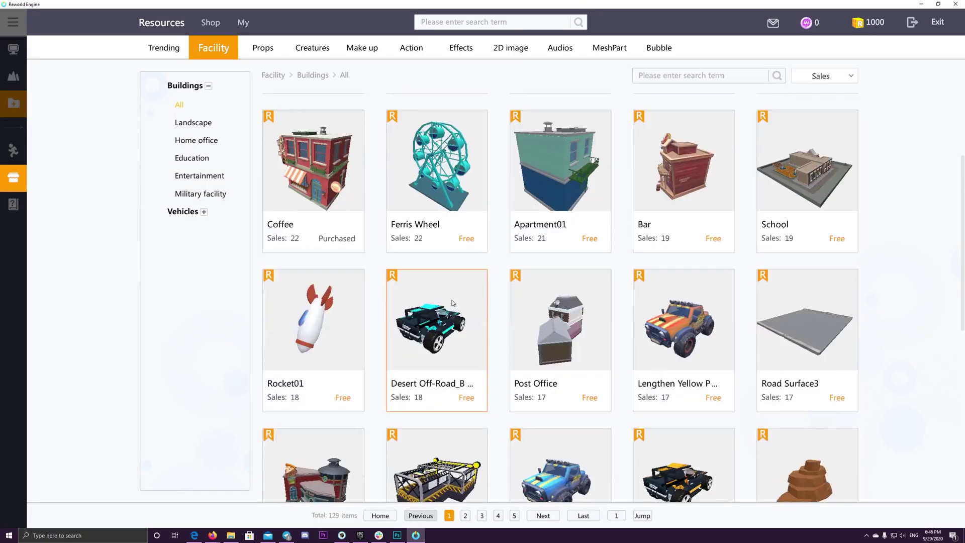
scroll(453, 303, down, 8)
click(263, 47)
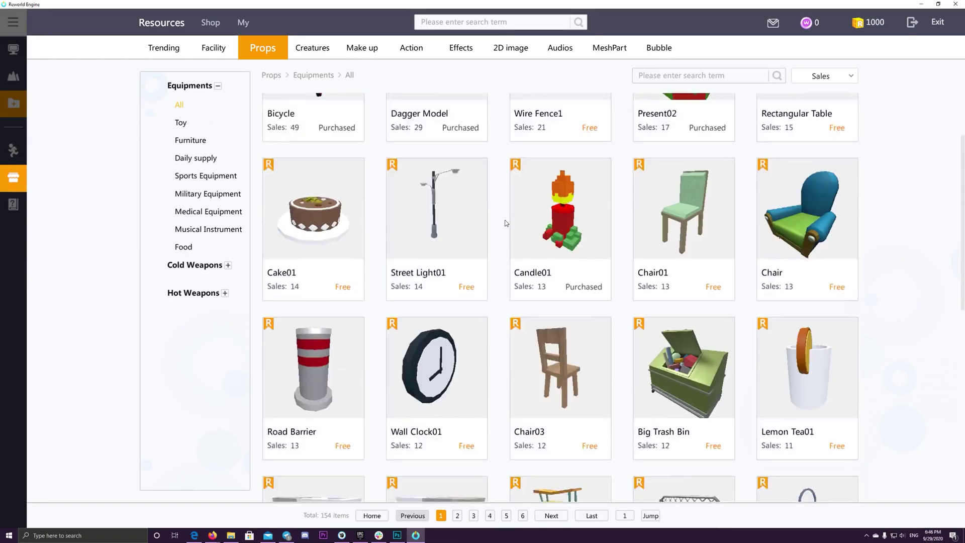
scroll(505, 223, down, 9)
click(312, 48)
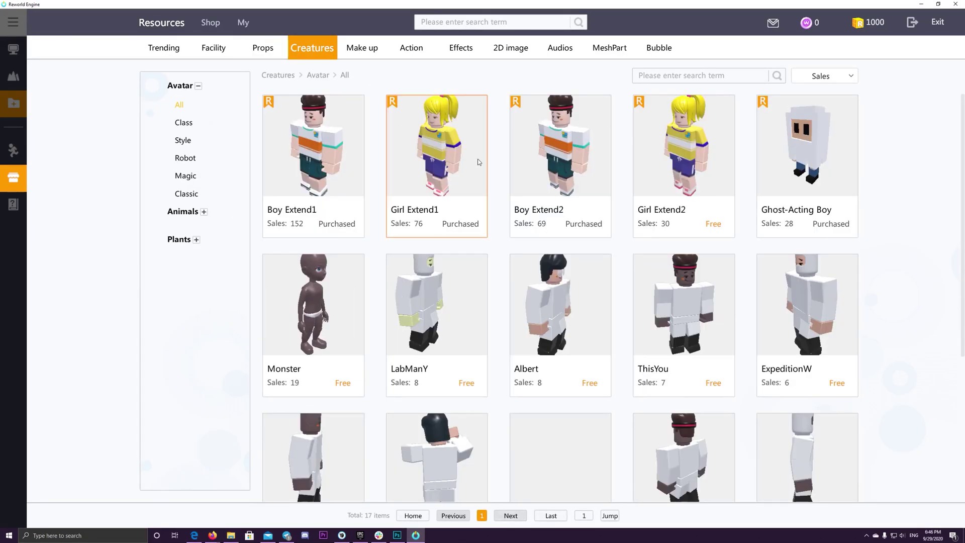
scroll(479, 162, down, 5)
- Browse the store's Make up, Action, Effects, 2D image, Audios, MeshPart and Bubble categories
click(362, 48)
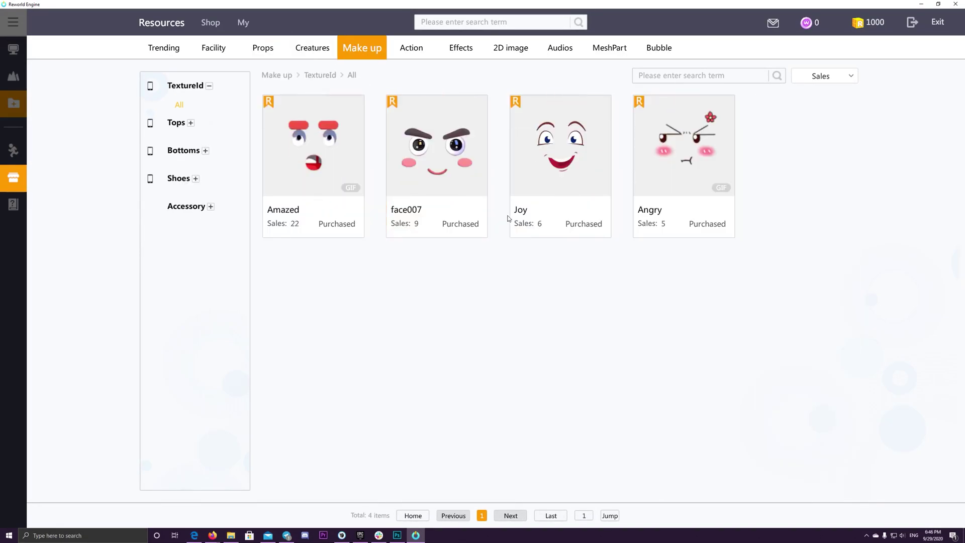
click(419, 53)
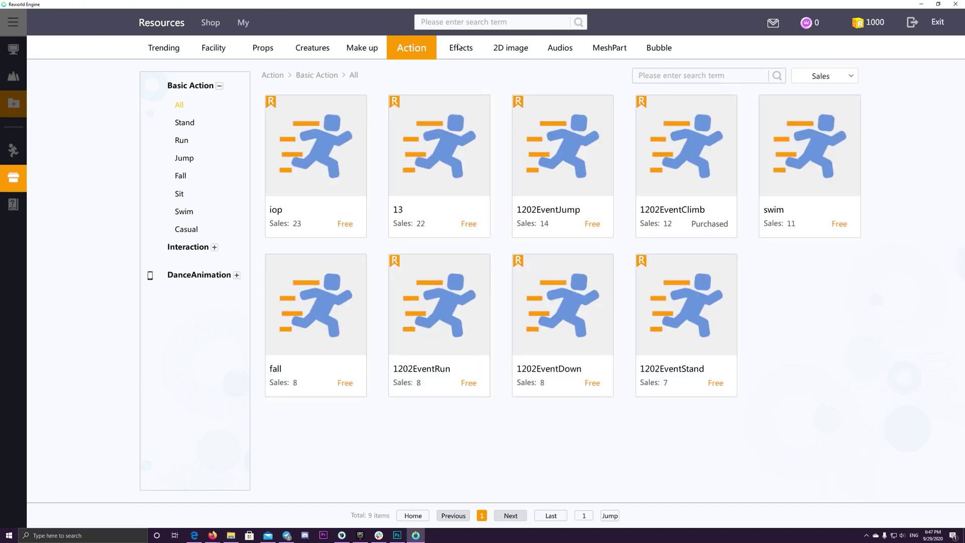
click(459, 46)
click(511, 51)
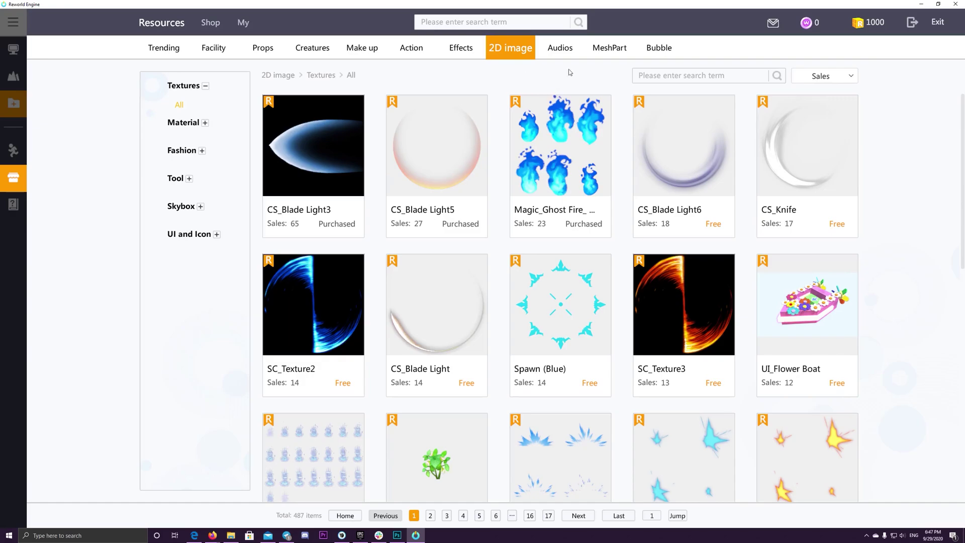
click(570, 53)
click(621, 57)
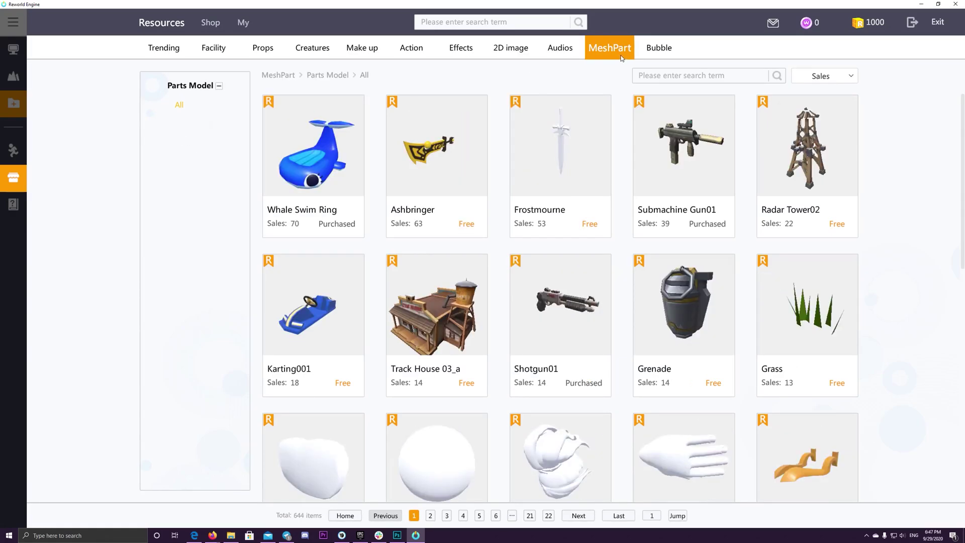
click(653, 52)
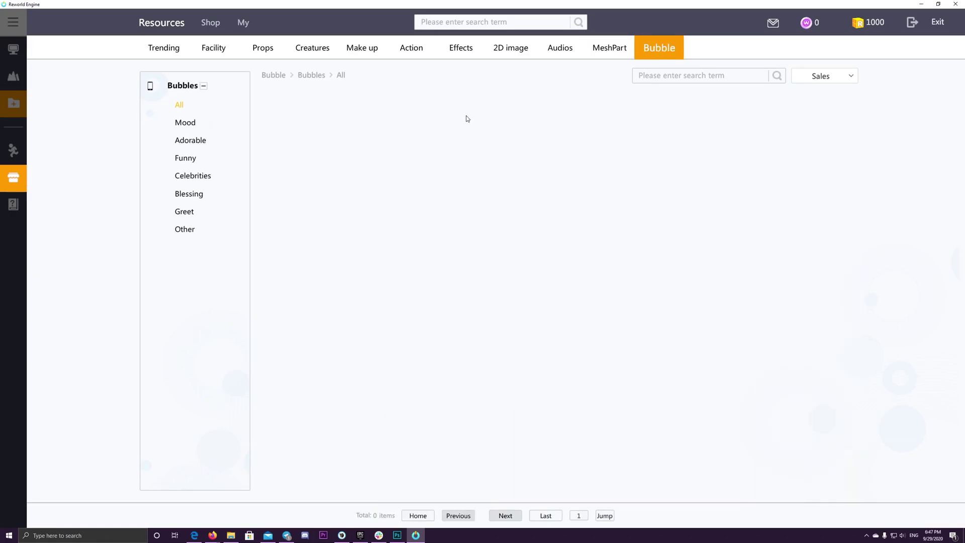
click(607, 52)
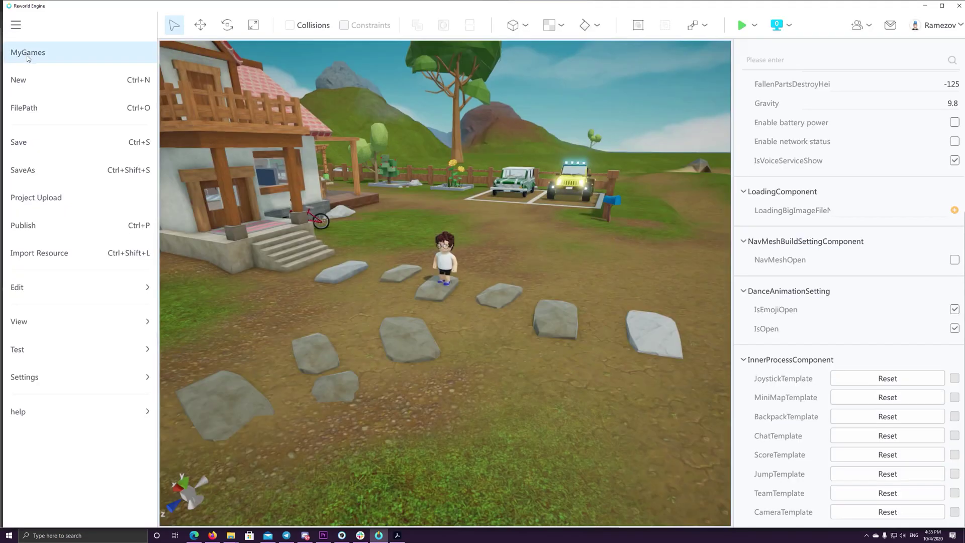
- Look over the new-project templates, such as West, Slide Simulator and PVE, and create a new project from the Villages template
click(30, 80)
click(472, 306)
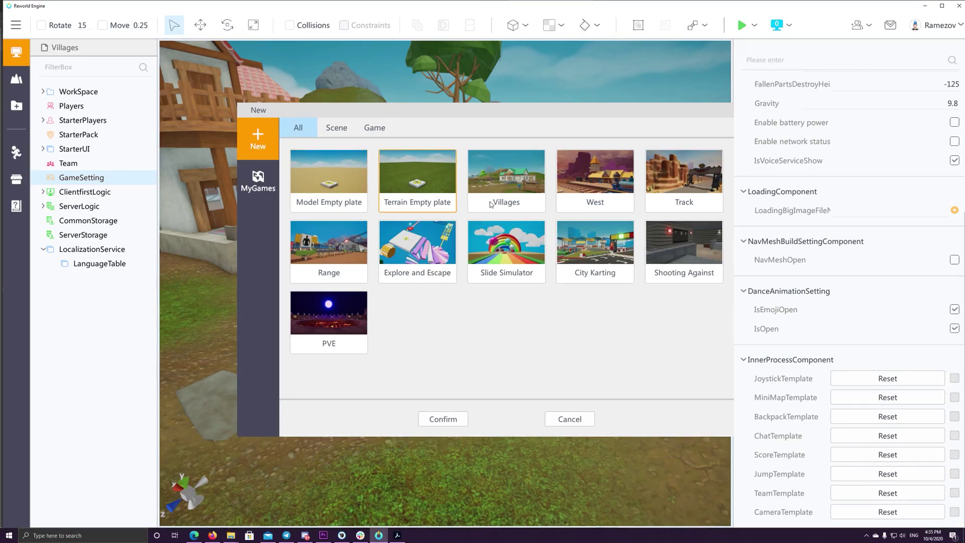
click(521, 209)
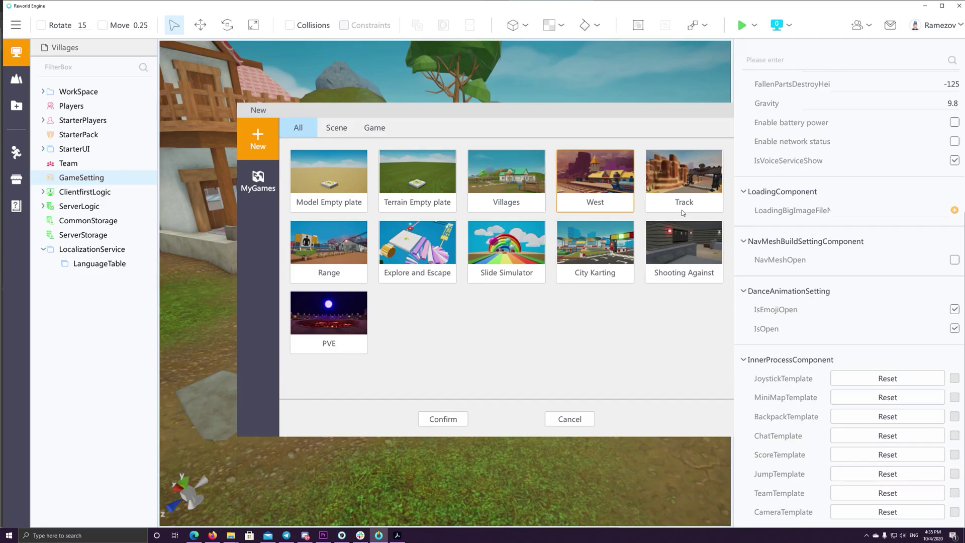
click(356, 274)
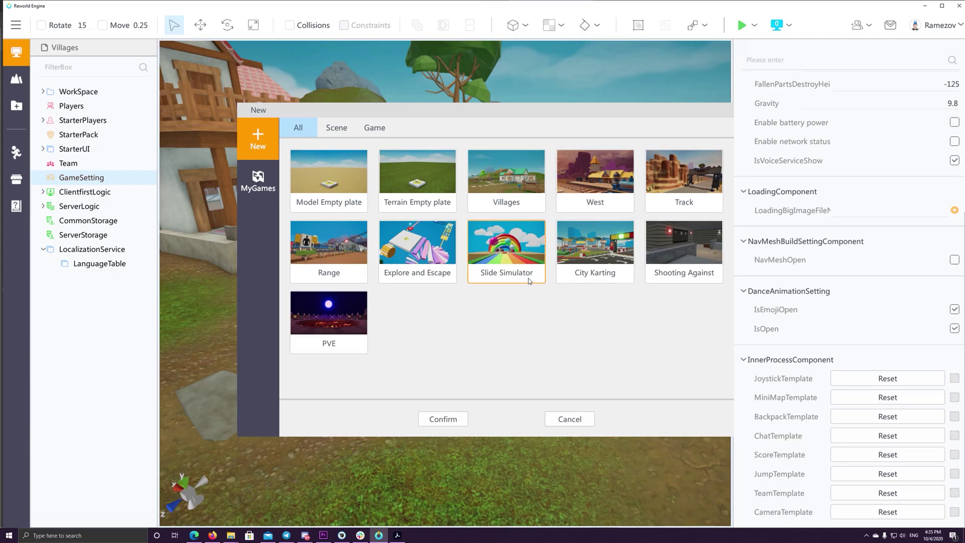
click(581, 274)
click(681, 267)
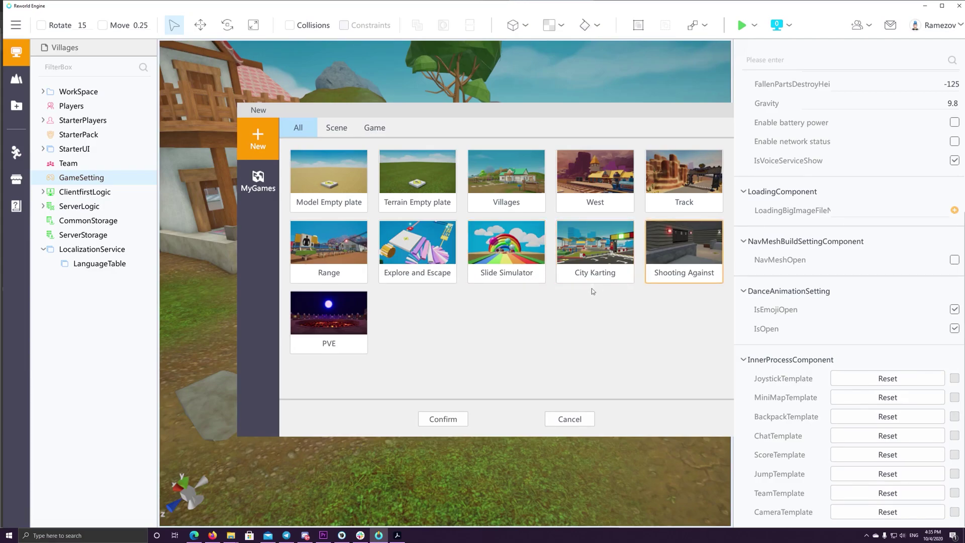
key(Right)
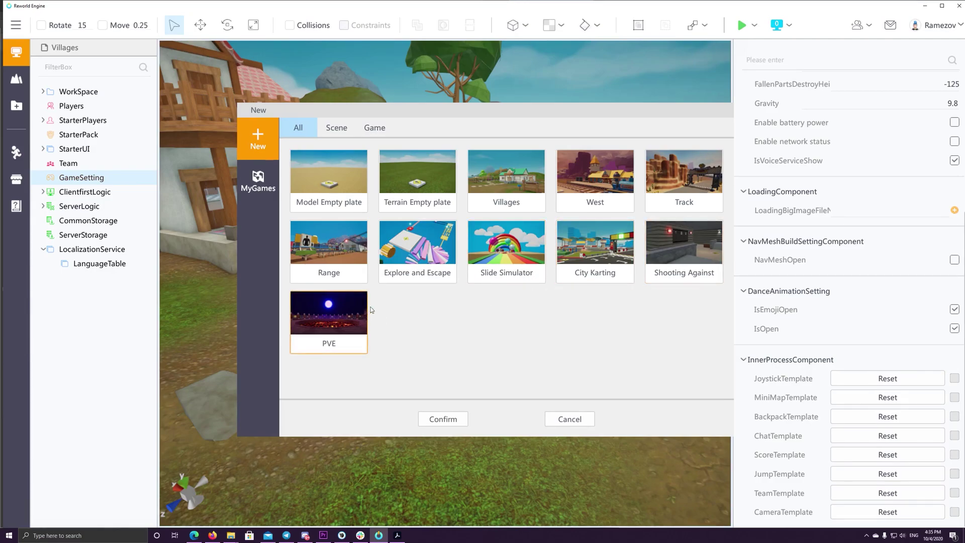
click(518, 197)
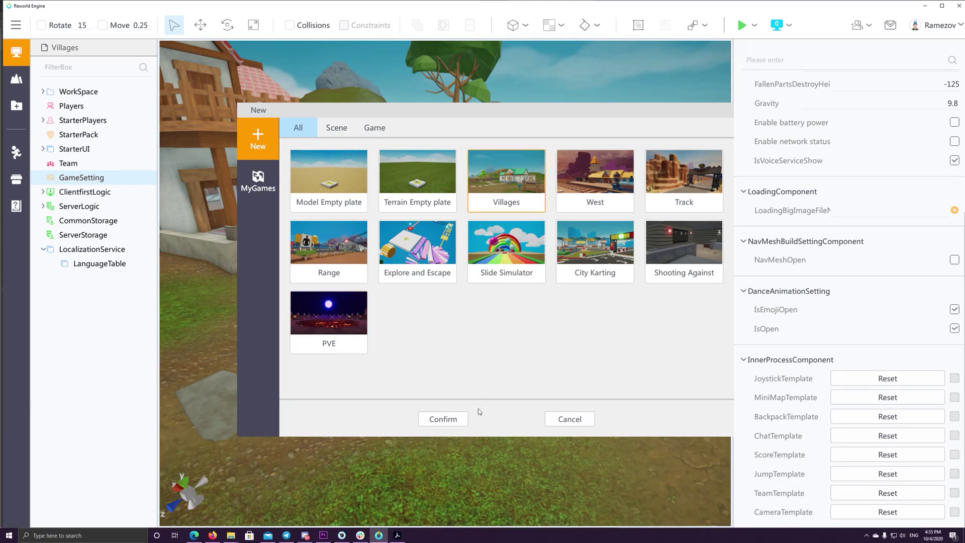
click(443, 419)
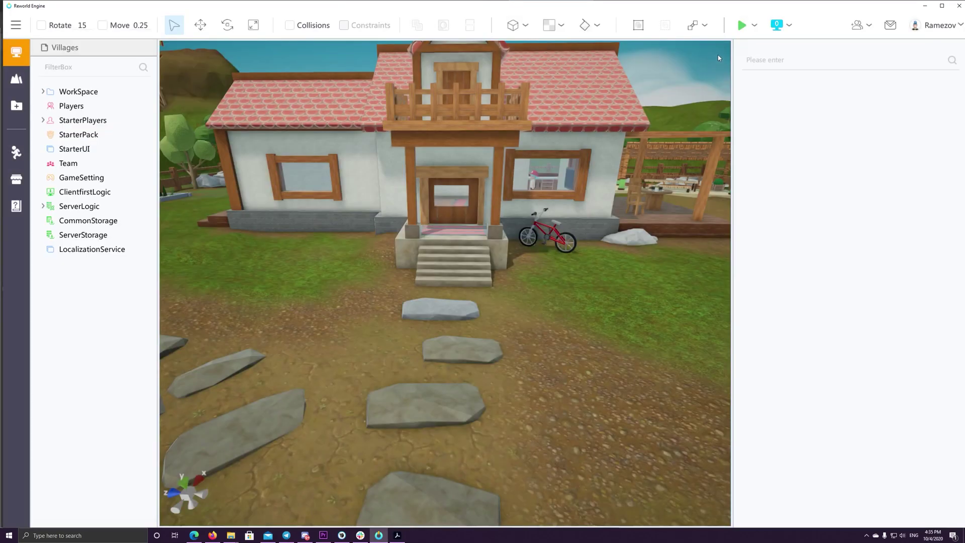
- Playtest the Villages project and walk the avatar around the village while turning the camera
key(F5)
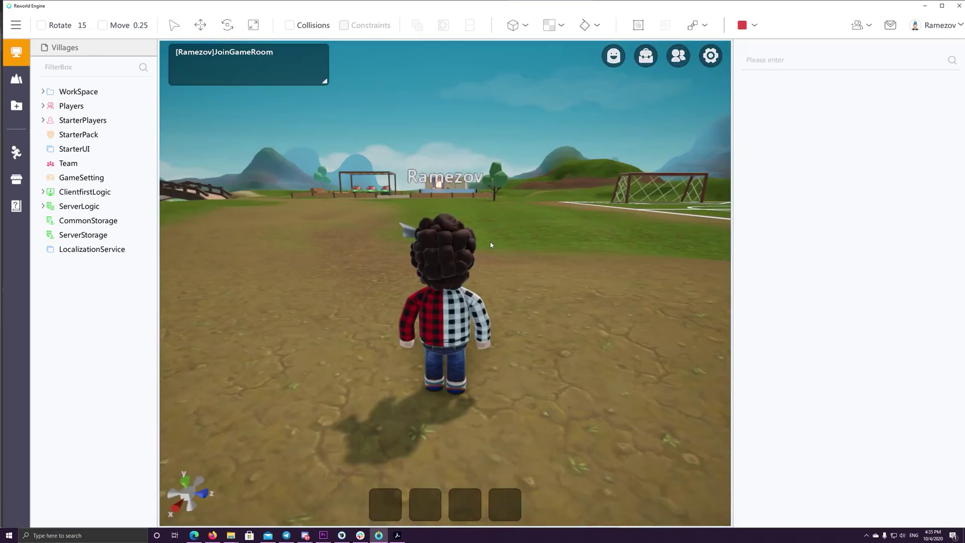
key(a)
right_drag(490, 242, 625, 265)
key(w)
key(a)
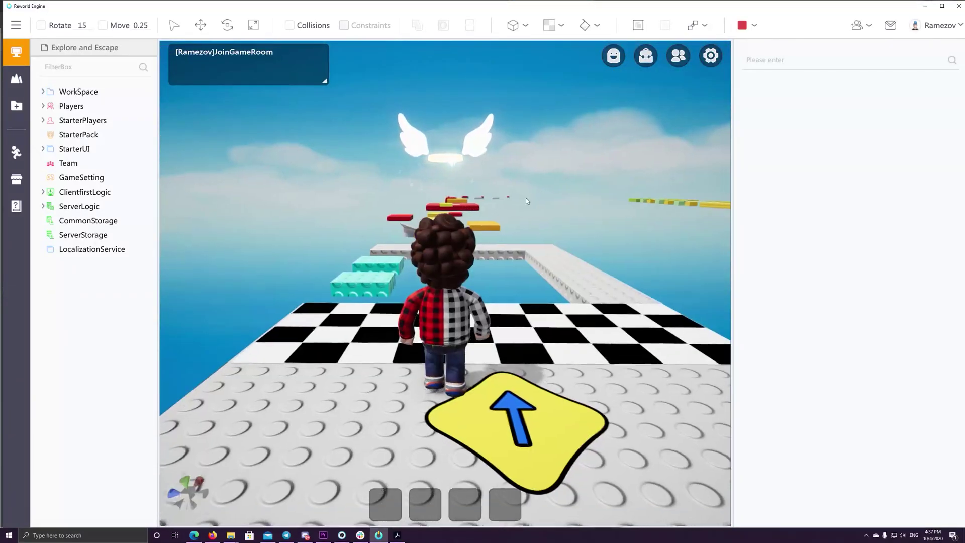
- In the running Explore and Escape template, run along the start track and jump the avatar across the coloured platforms
key(w)
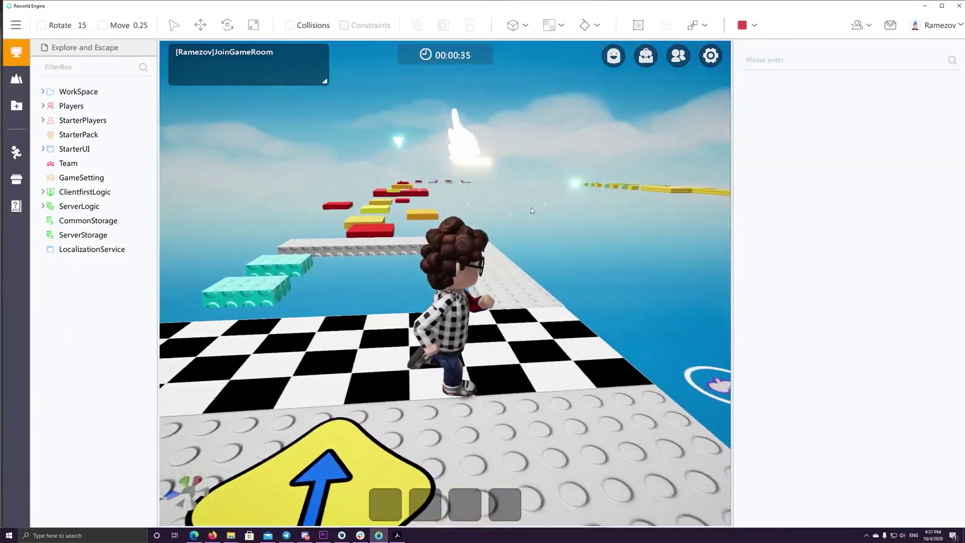
key(w)
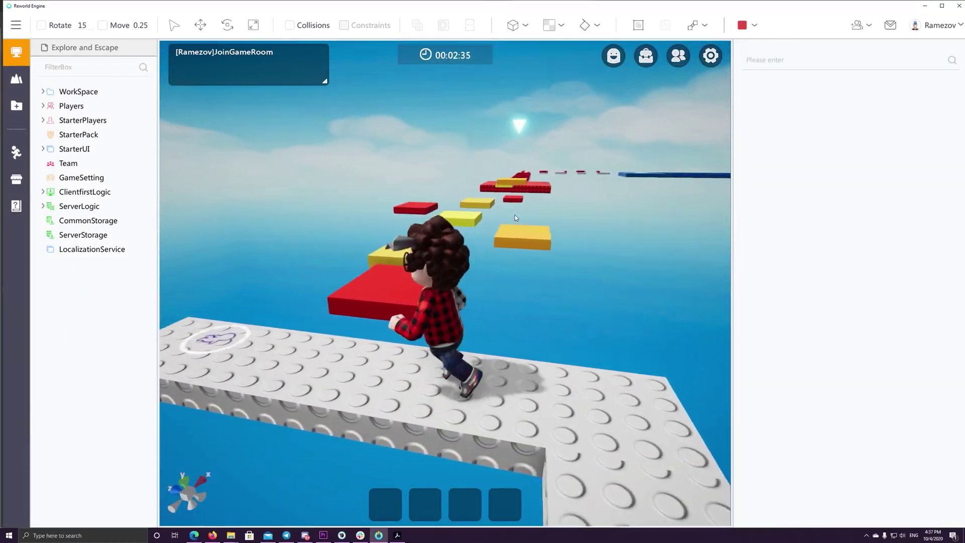
key(w)
key(space)
right_drag(526, 234, 510, 253)
key(space)
key(w)
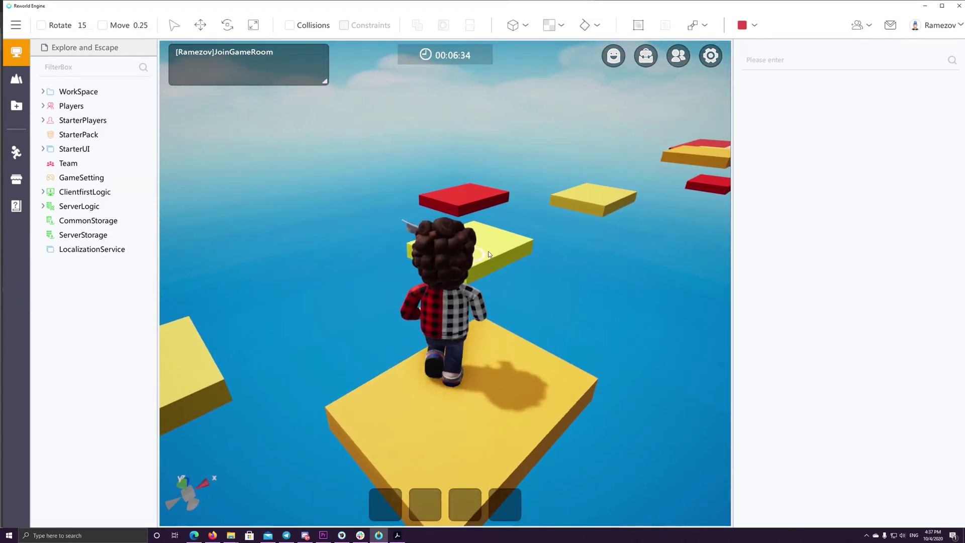
key(space)
key(w)
key(space)
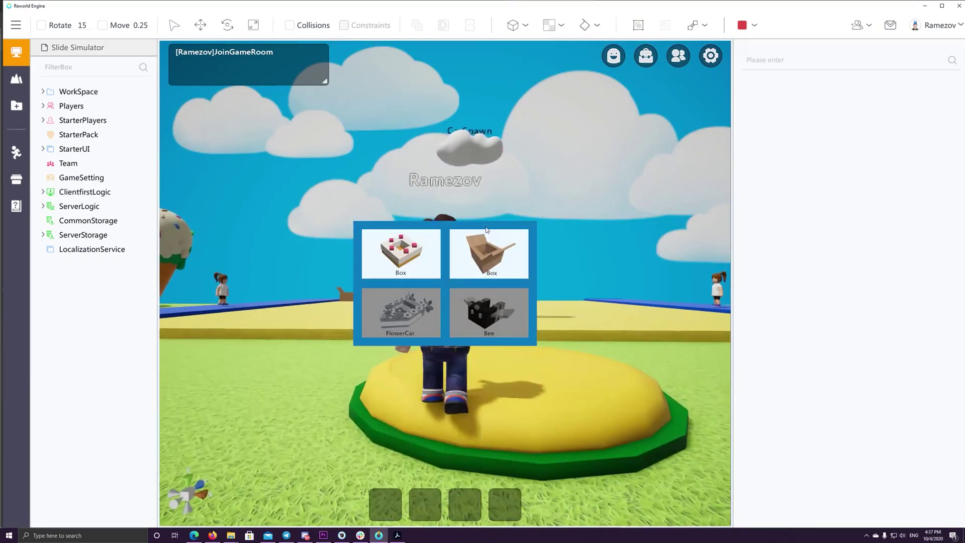
- In the running Slide Simulator template, spawn the cake-shaped Box vehicle, get into it and ride forward
click(407, 254)
key(w)
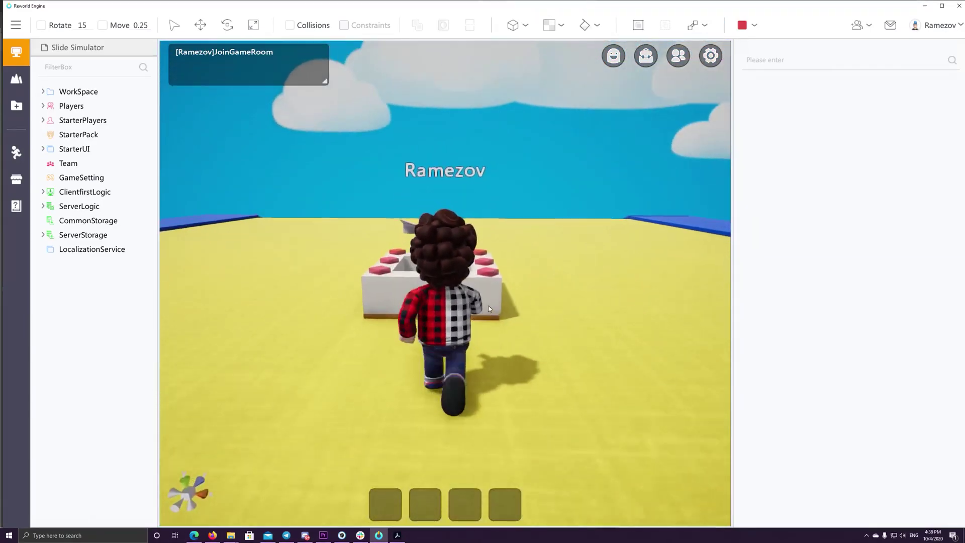
key(space)
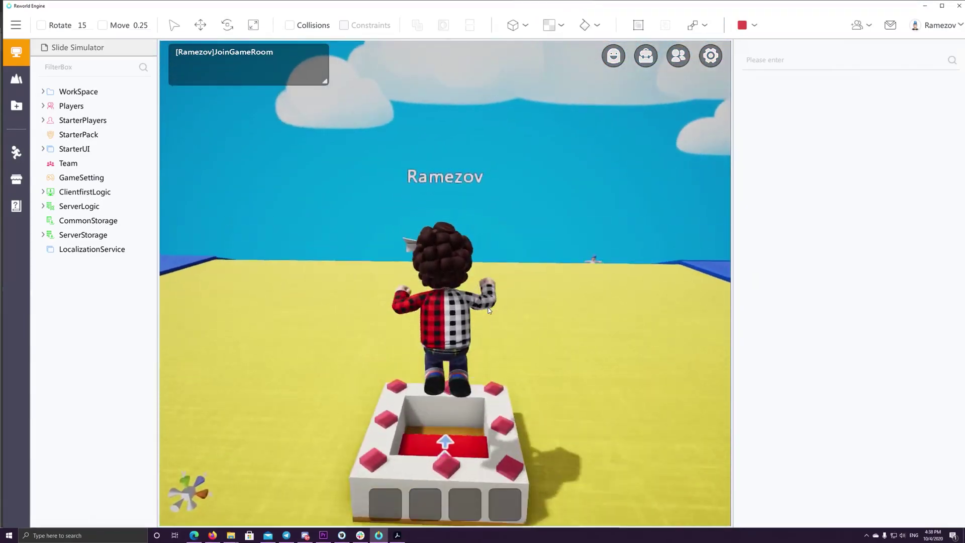
right_drag(487, 306, 508, 322)
key(w)
- In the running City Karting template, drive the kart around the race track over the glowing boost arrows
key(w)
key(a)
key(d)
key(a)
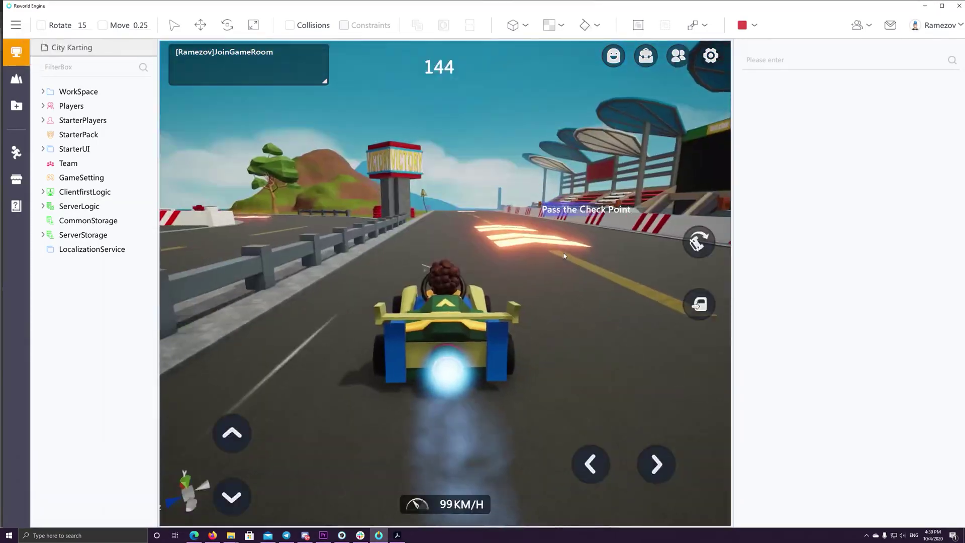
key(a)
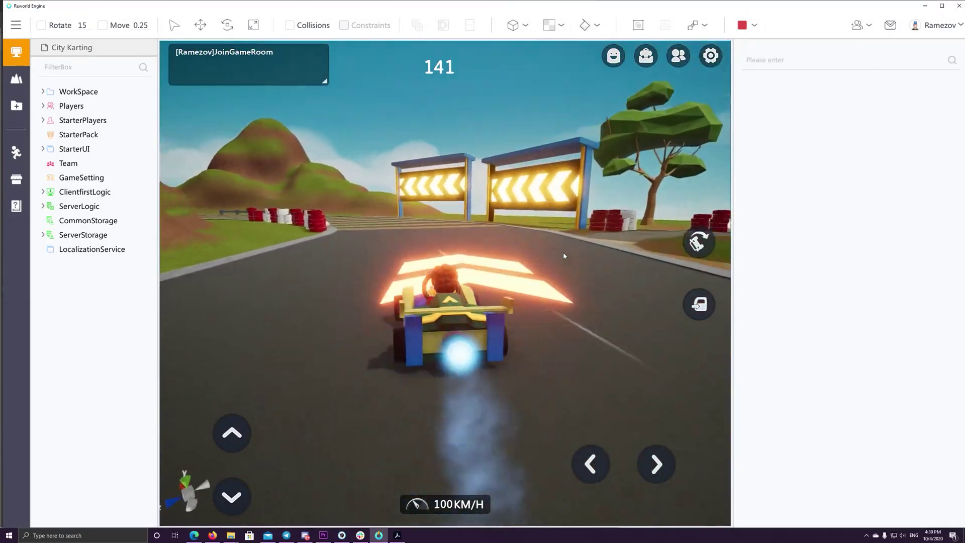
key(a)
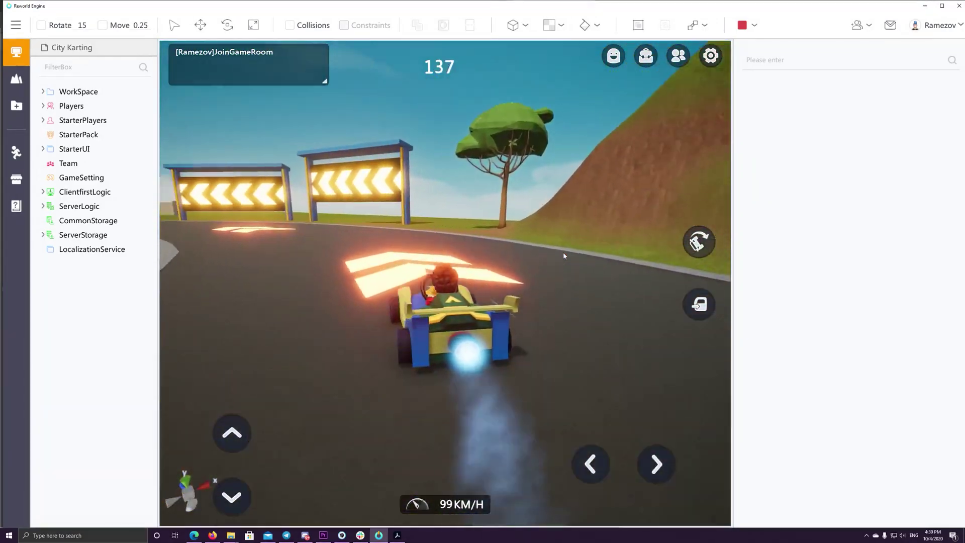
key(a)
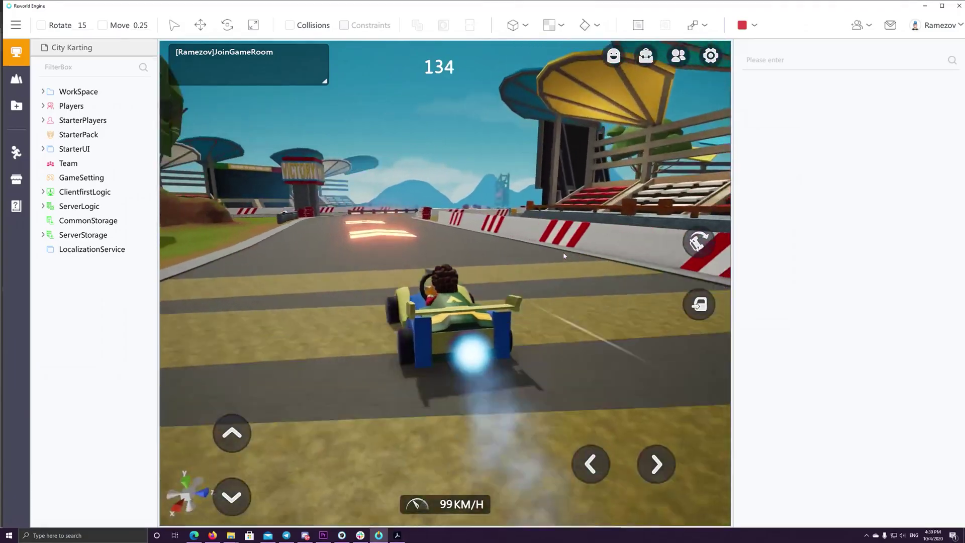
key(d)
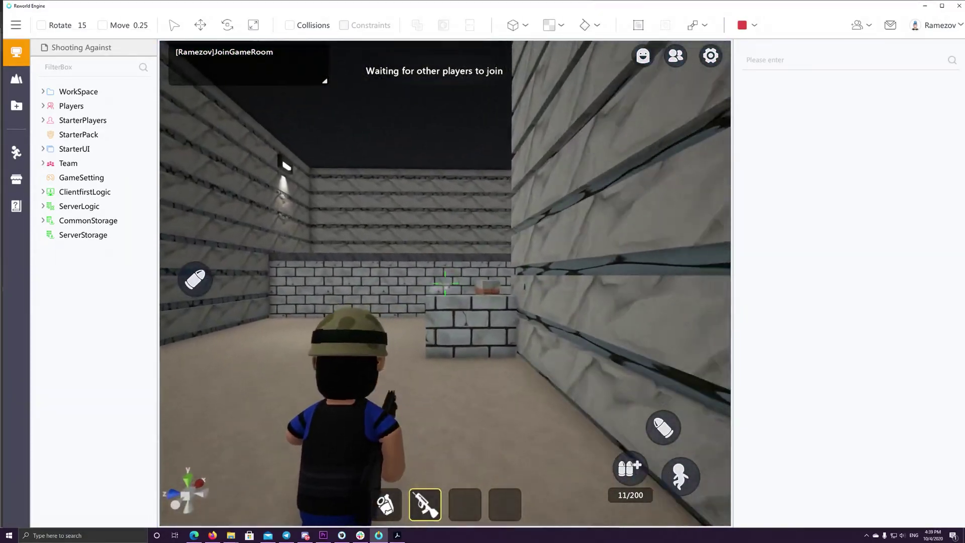
- In the running Shooting Against template, move through the arena, fire the rifle, switch to the grenade and throw it
key(w)
click(445, 283)
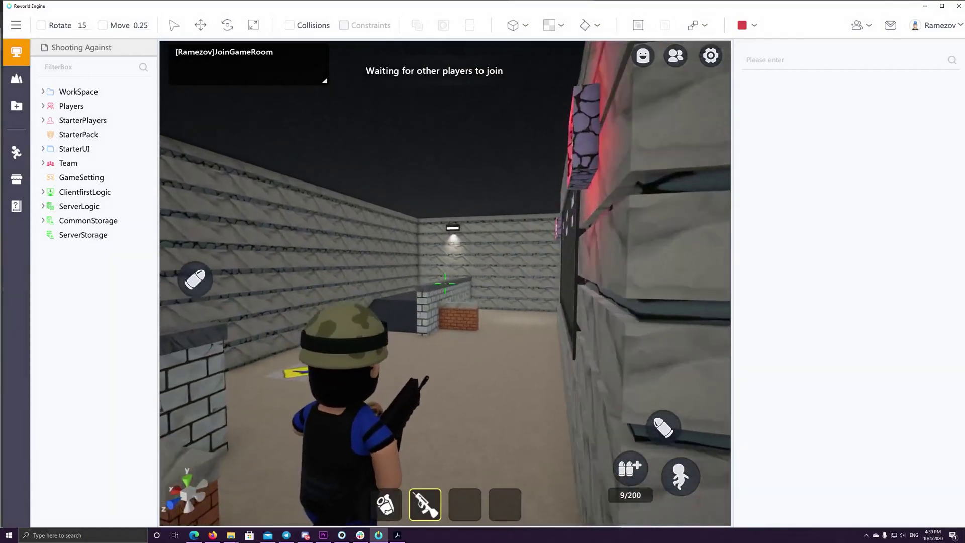
click(445, 284)
key(1)
key(w)
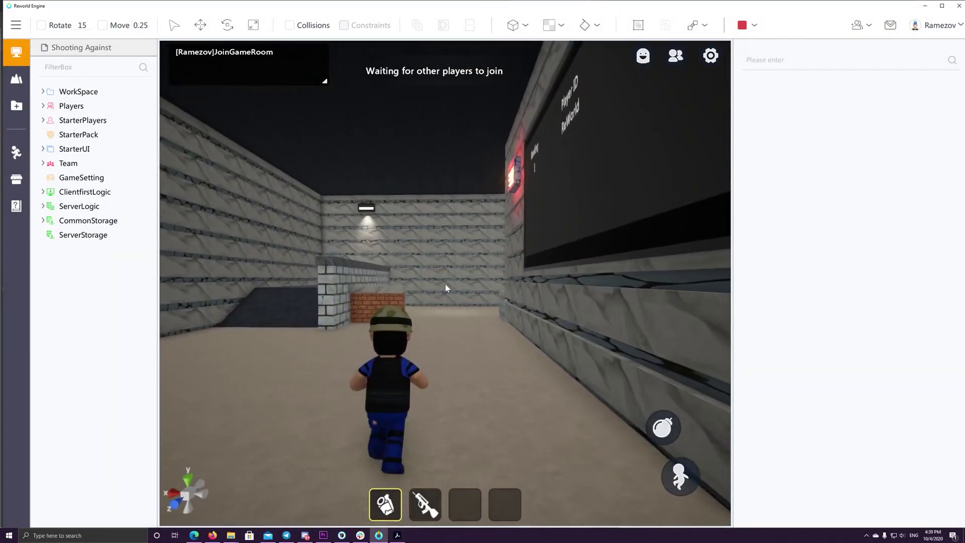
click(445, 284)
drag(445, 285, 485, 269)
key(w)
right_drag(472, 281, 526, 307)
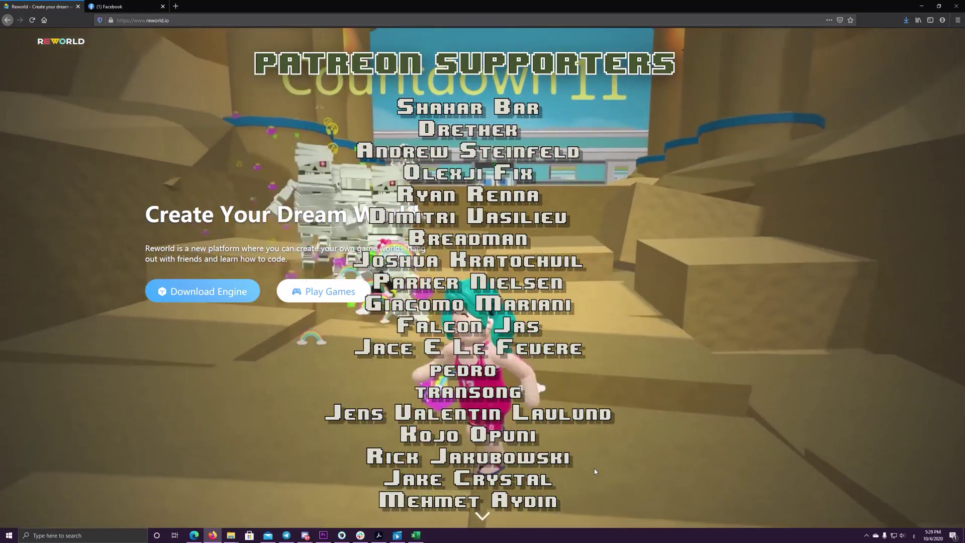
key(alt)
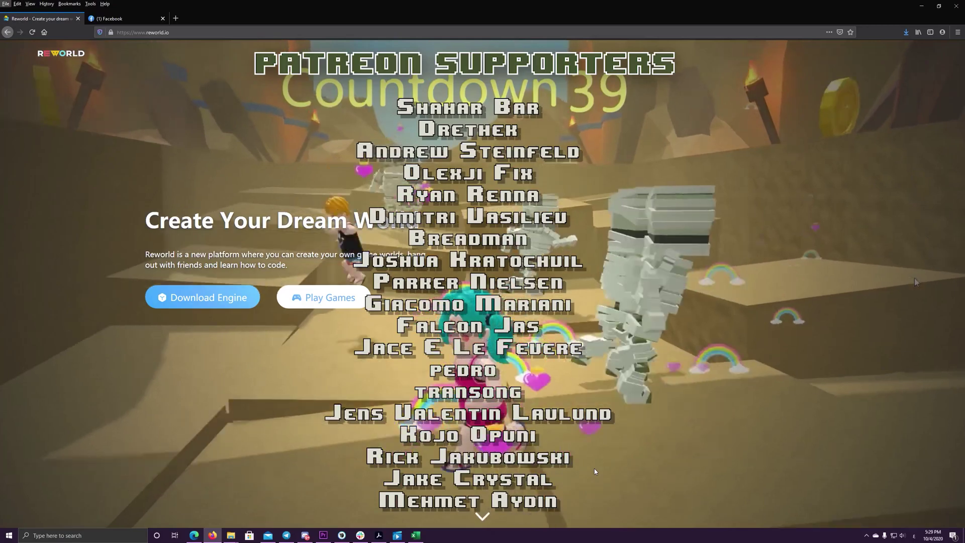